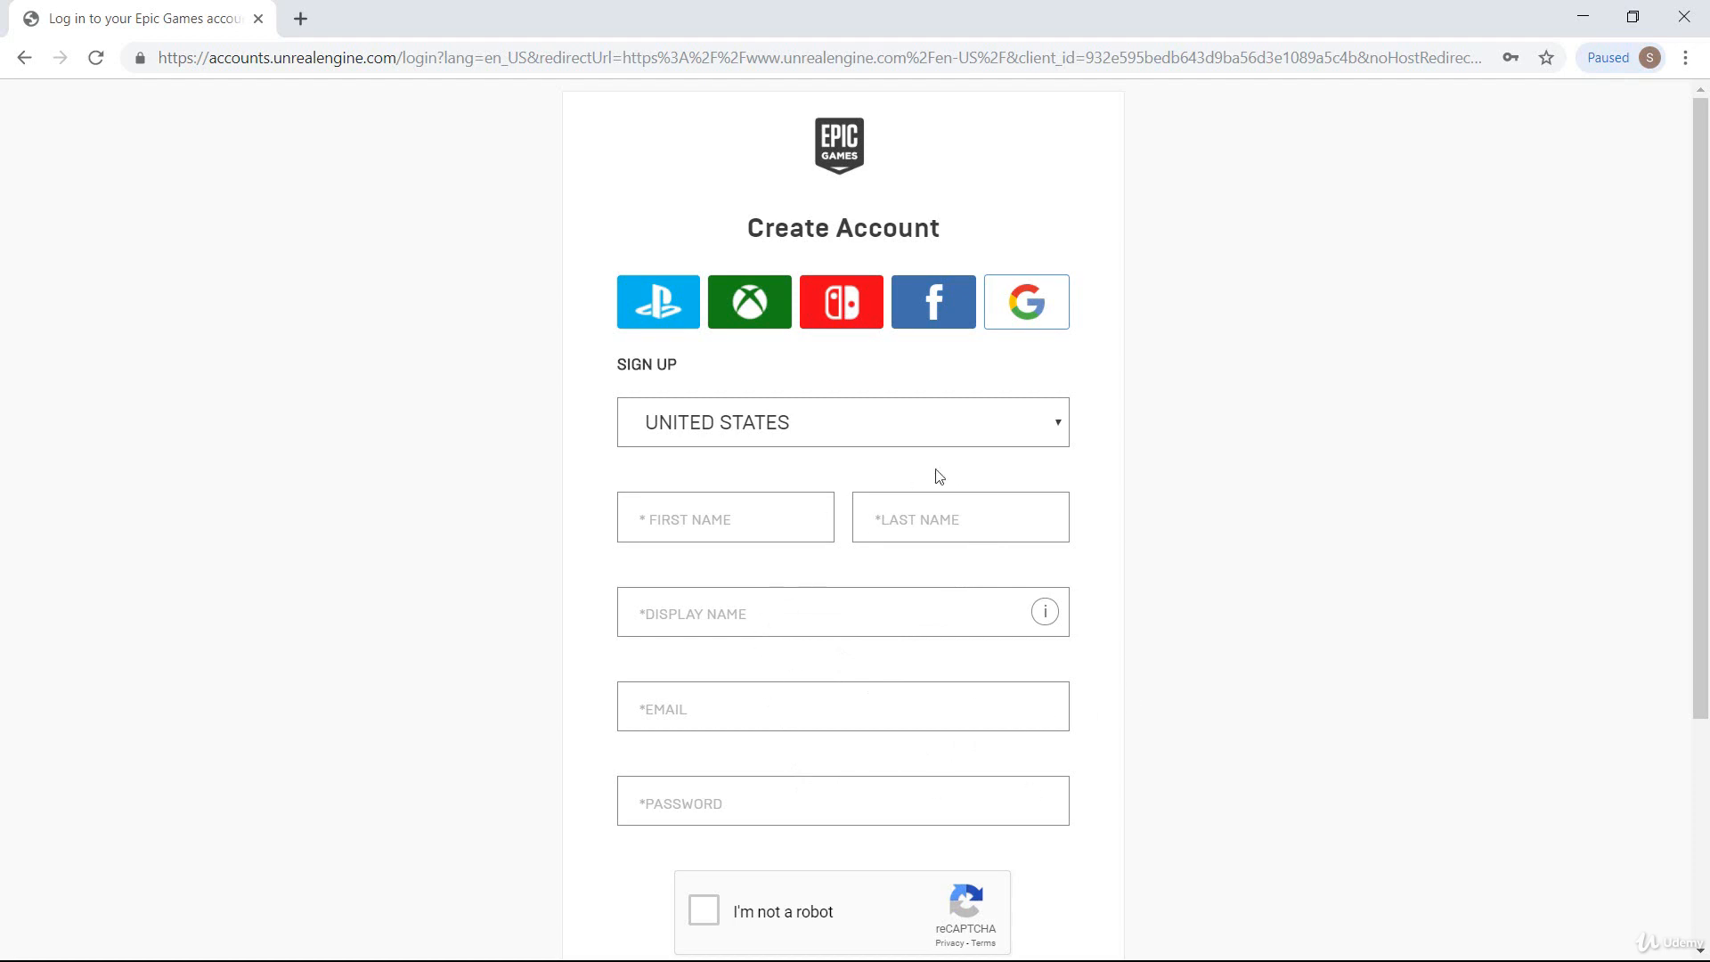
Step: Return to the Unreal Engine home page, start the download, and sign in with an existing Epic Games account
{"action": "left_click", "coordinate": [25, 61]}
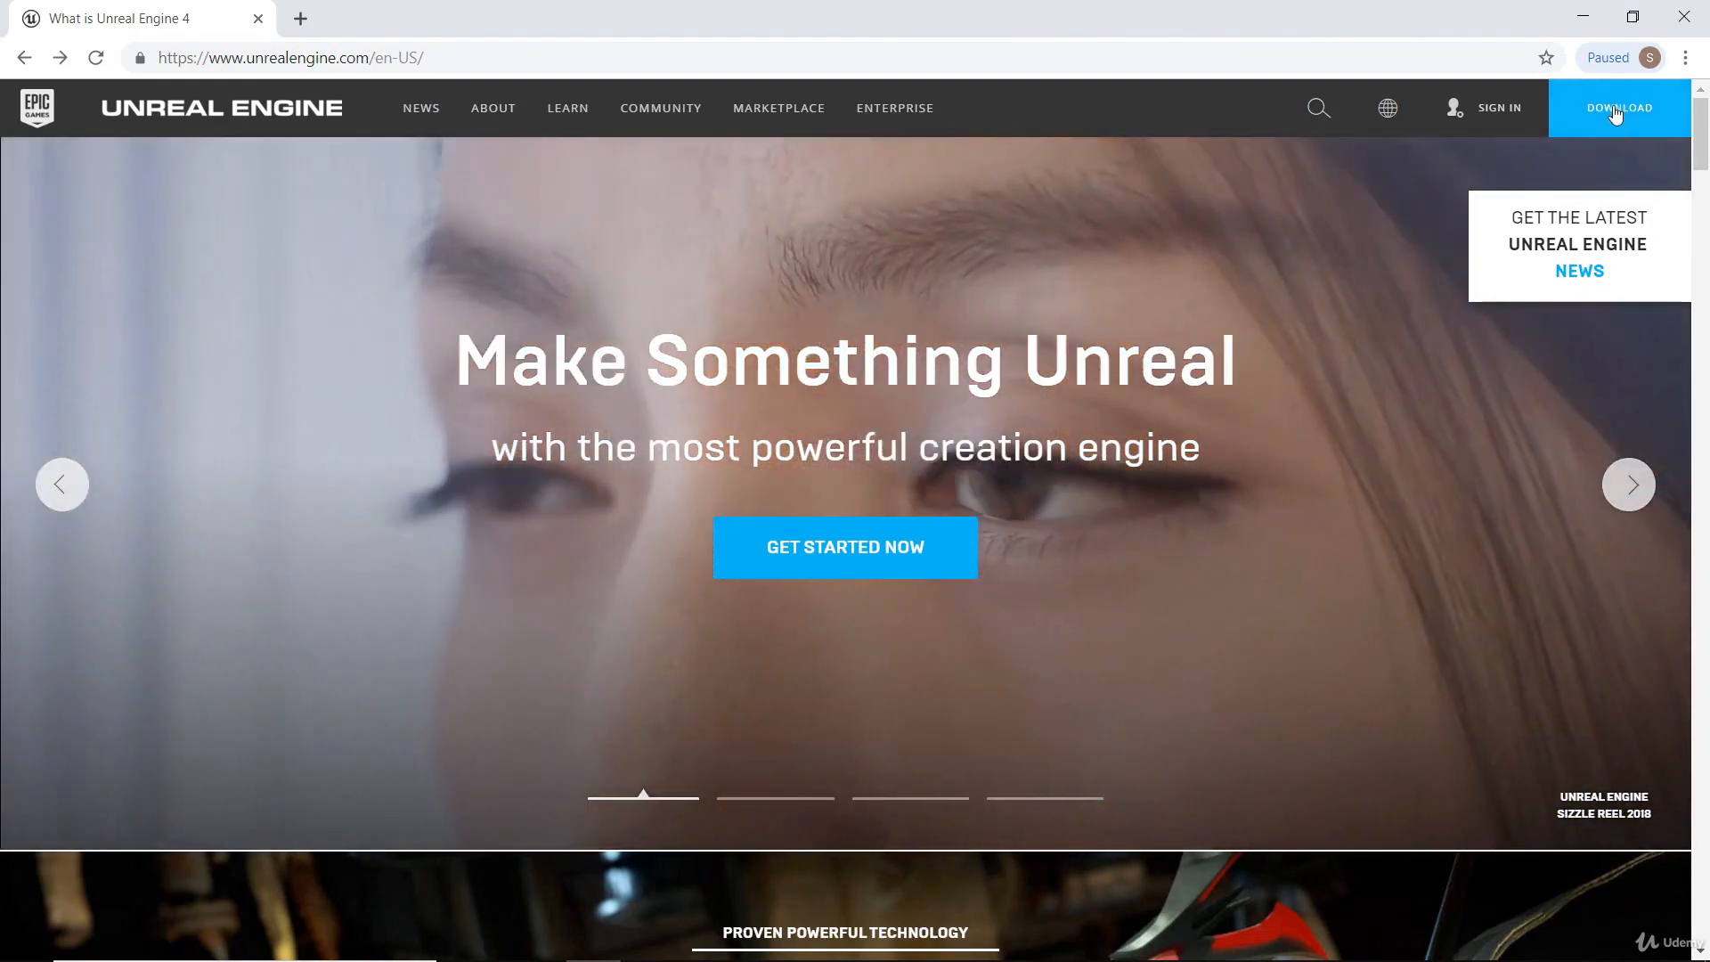
{"action": "left_click", "coordinate": [1614, 106]}
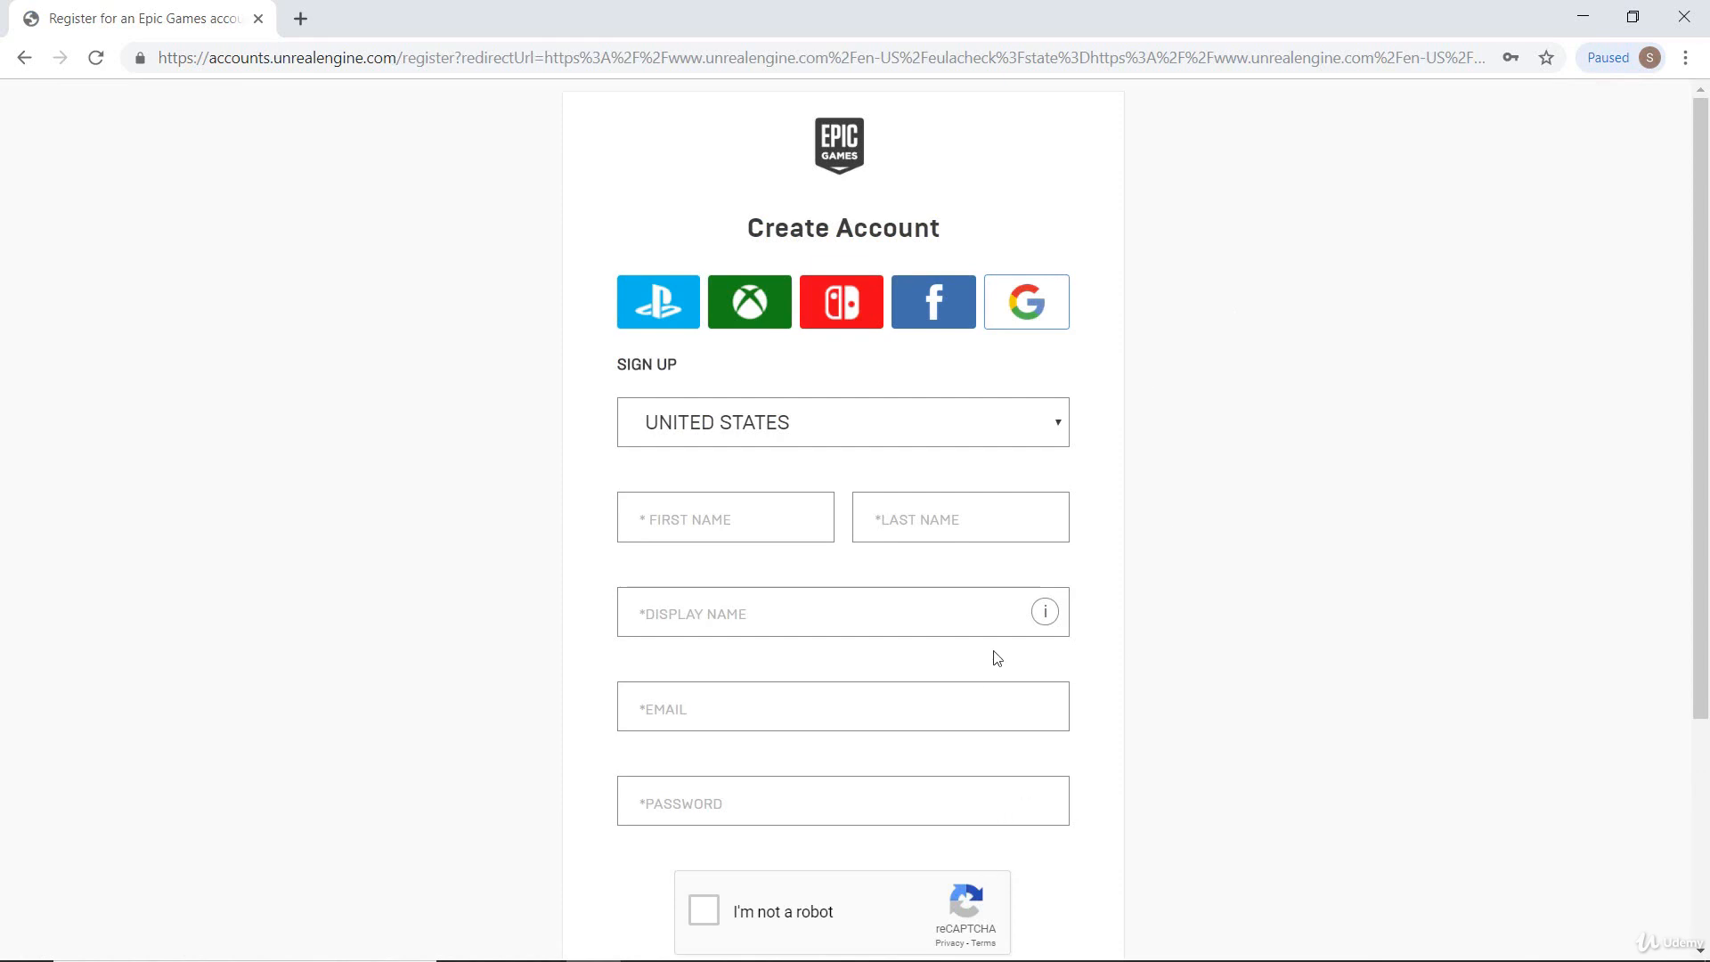
{"action": "scroll", "coordinate": [996, 658], "scroll_direction": "down", "scroll_amount": 3}
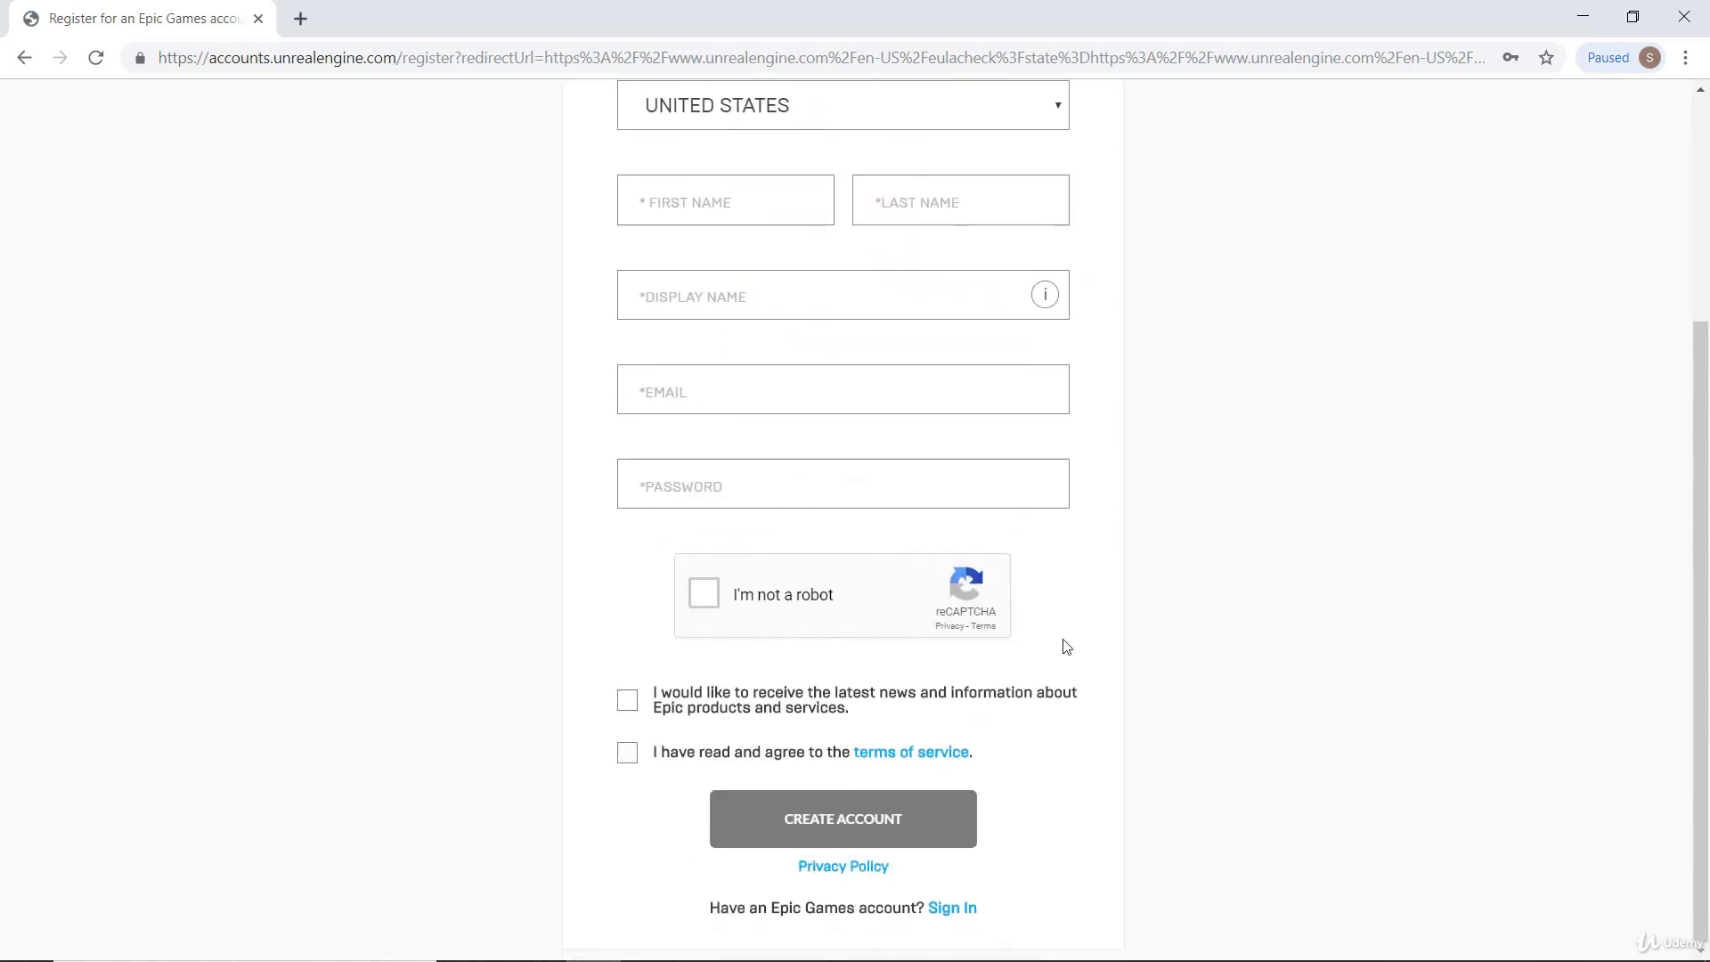
{"action": "left_click", "coordinate": [953, 907]}
{"action": "left_click", "coordinate": [843, 763]}
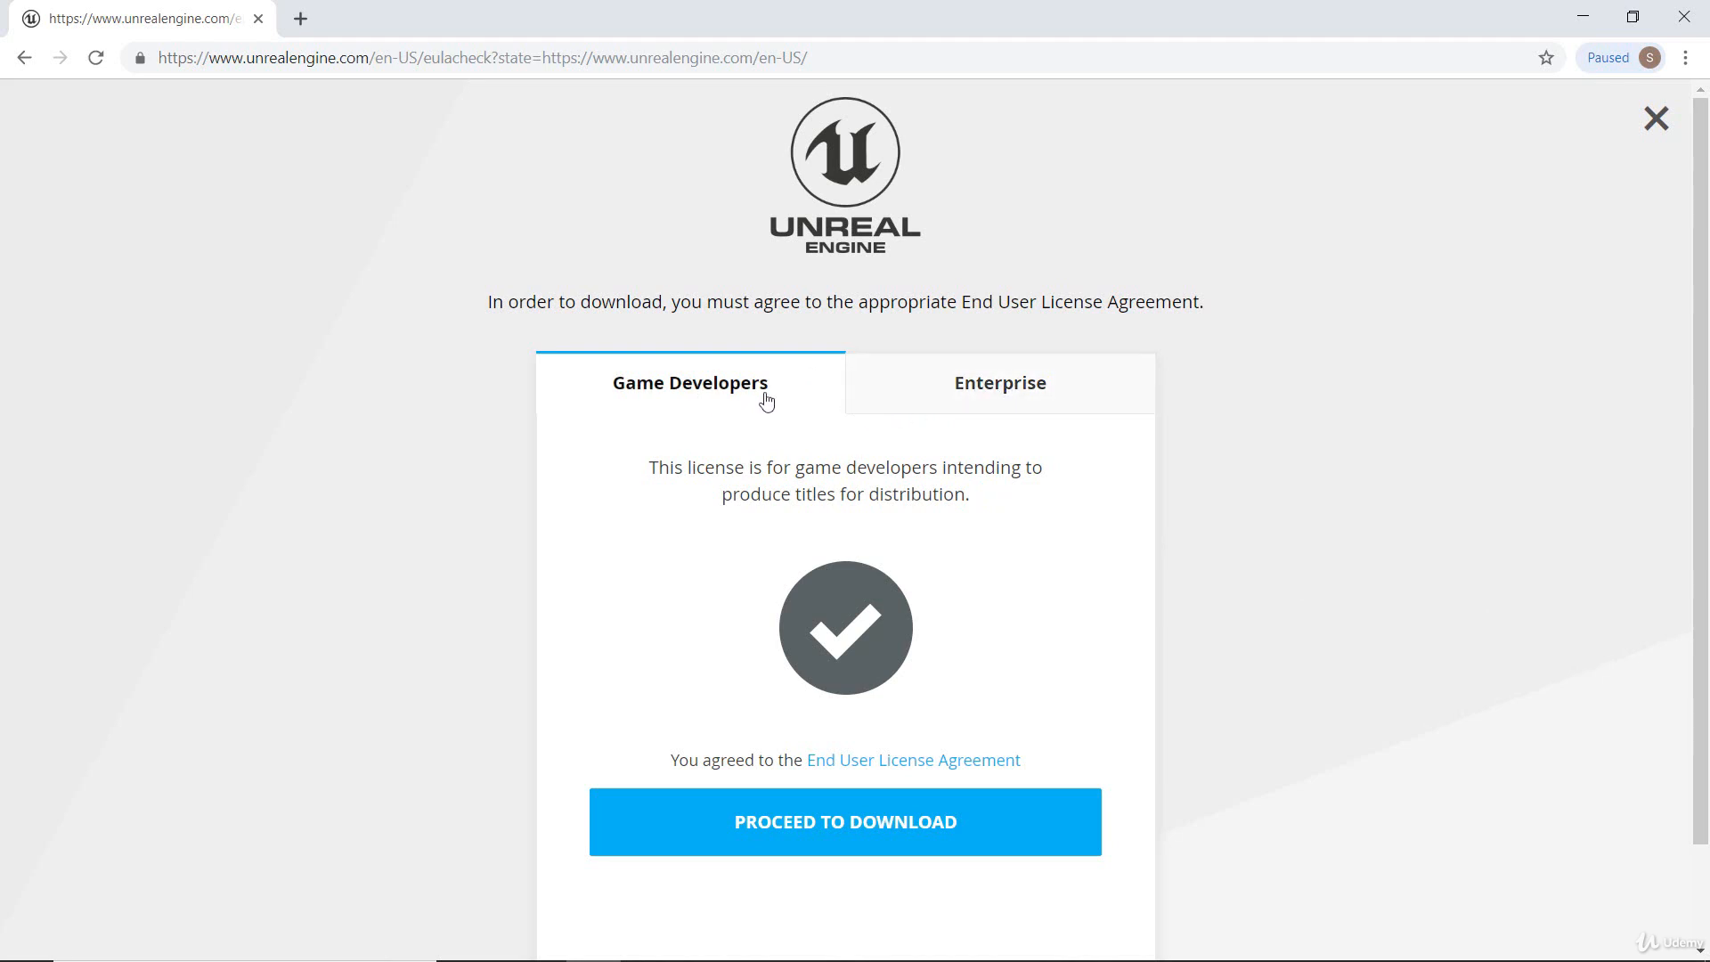
Step: Examine the Enterprise license terms and switch back to the Game Developers license
{"action": "left_click", "coordinate": [1051, 384]}
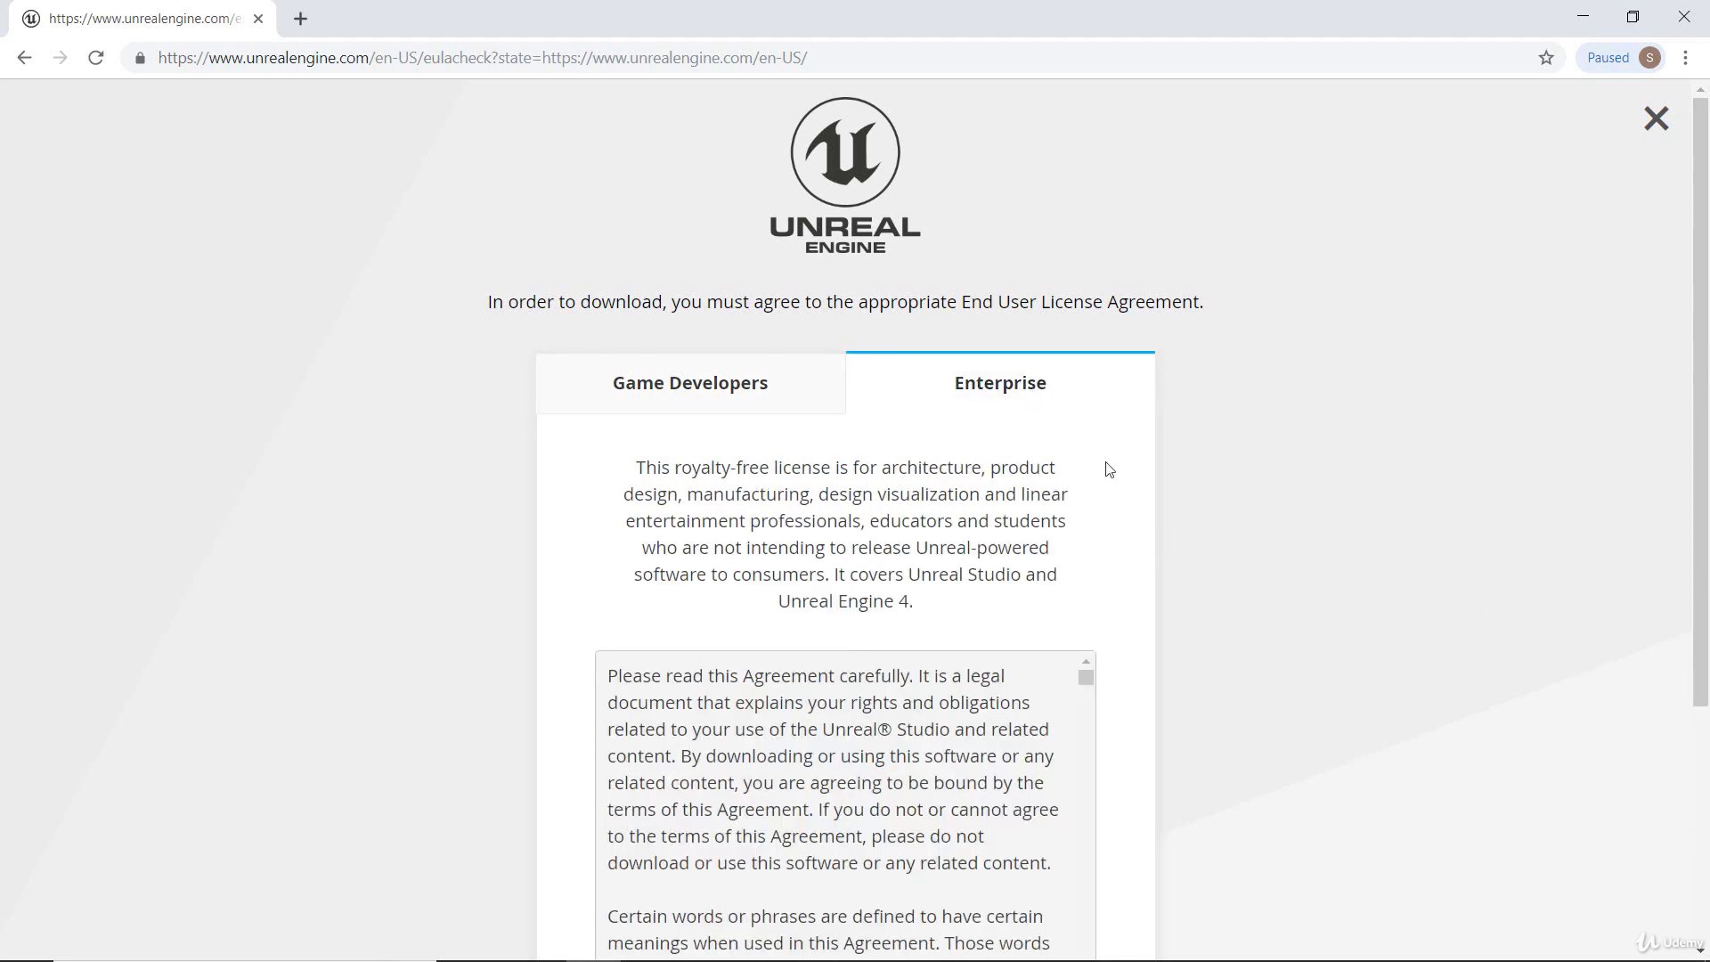
{"action": "scroll", "coordinate": [1249, 610], "scroll_direction": "down", "scroll_amount": 3}
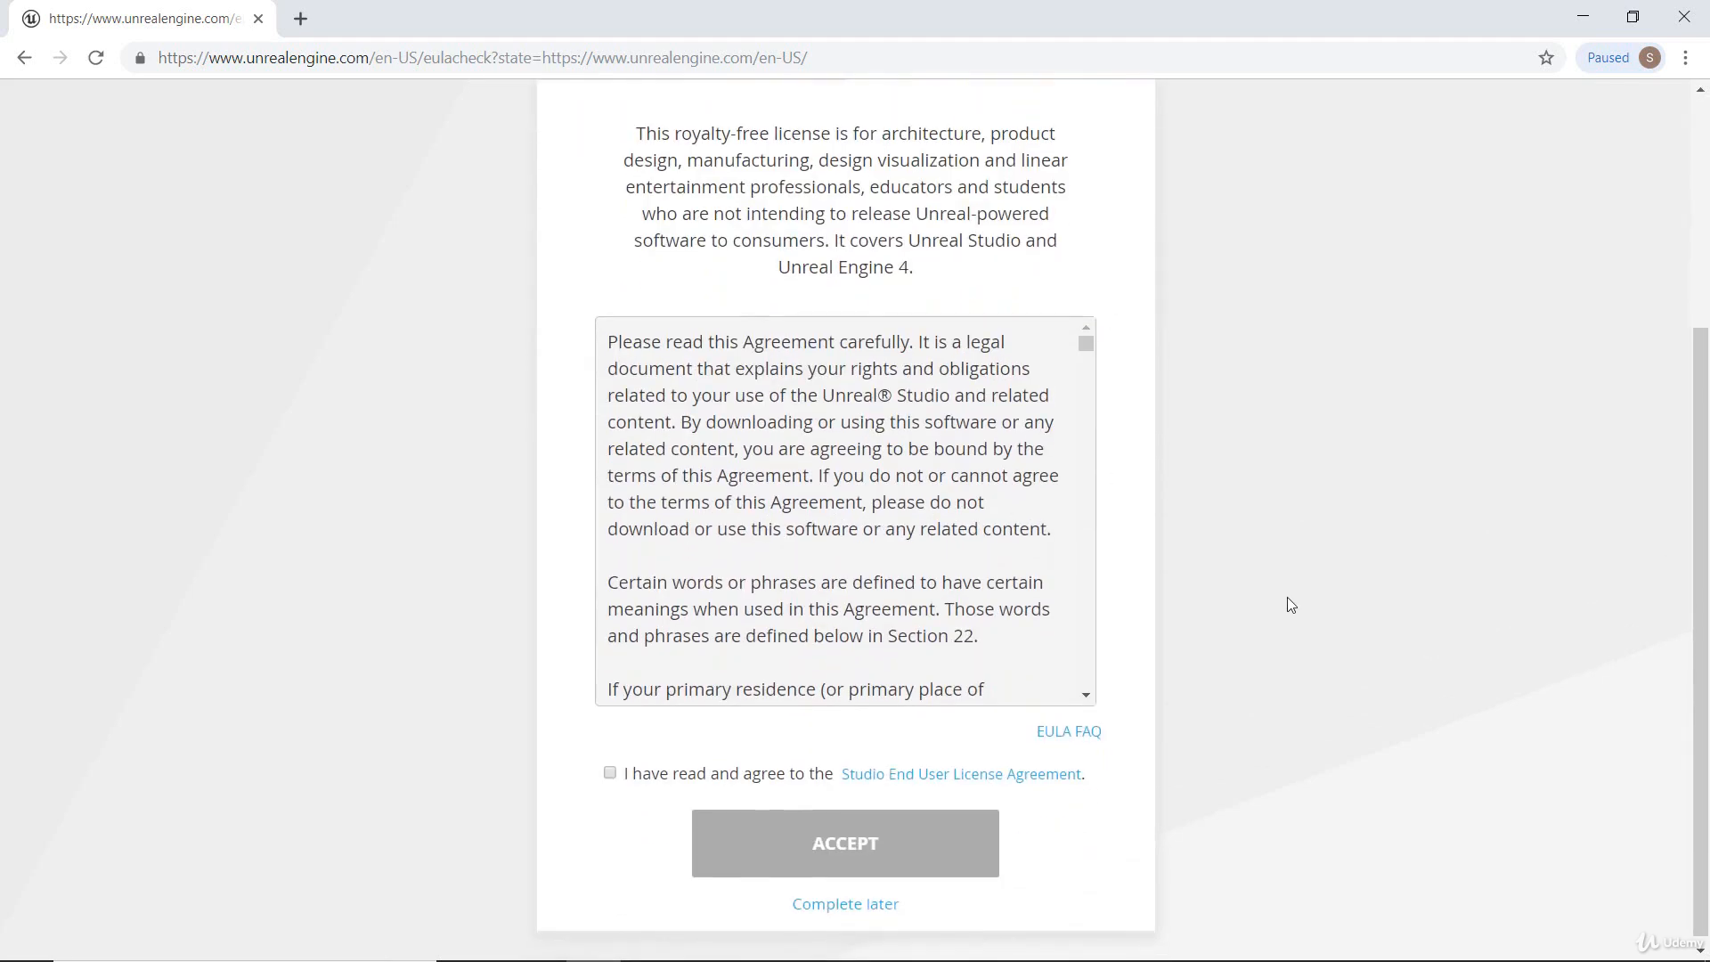
{"action": "scroll", "coordinate": [1283, 599], "scroll_direction": "up", "scroll_amount": 2}
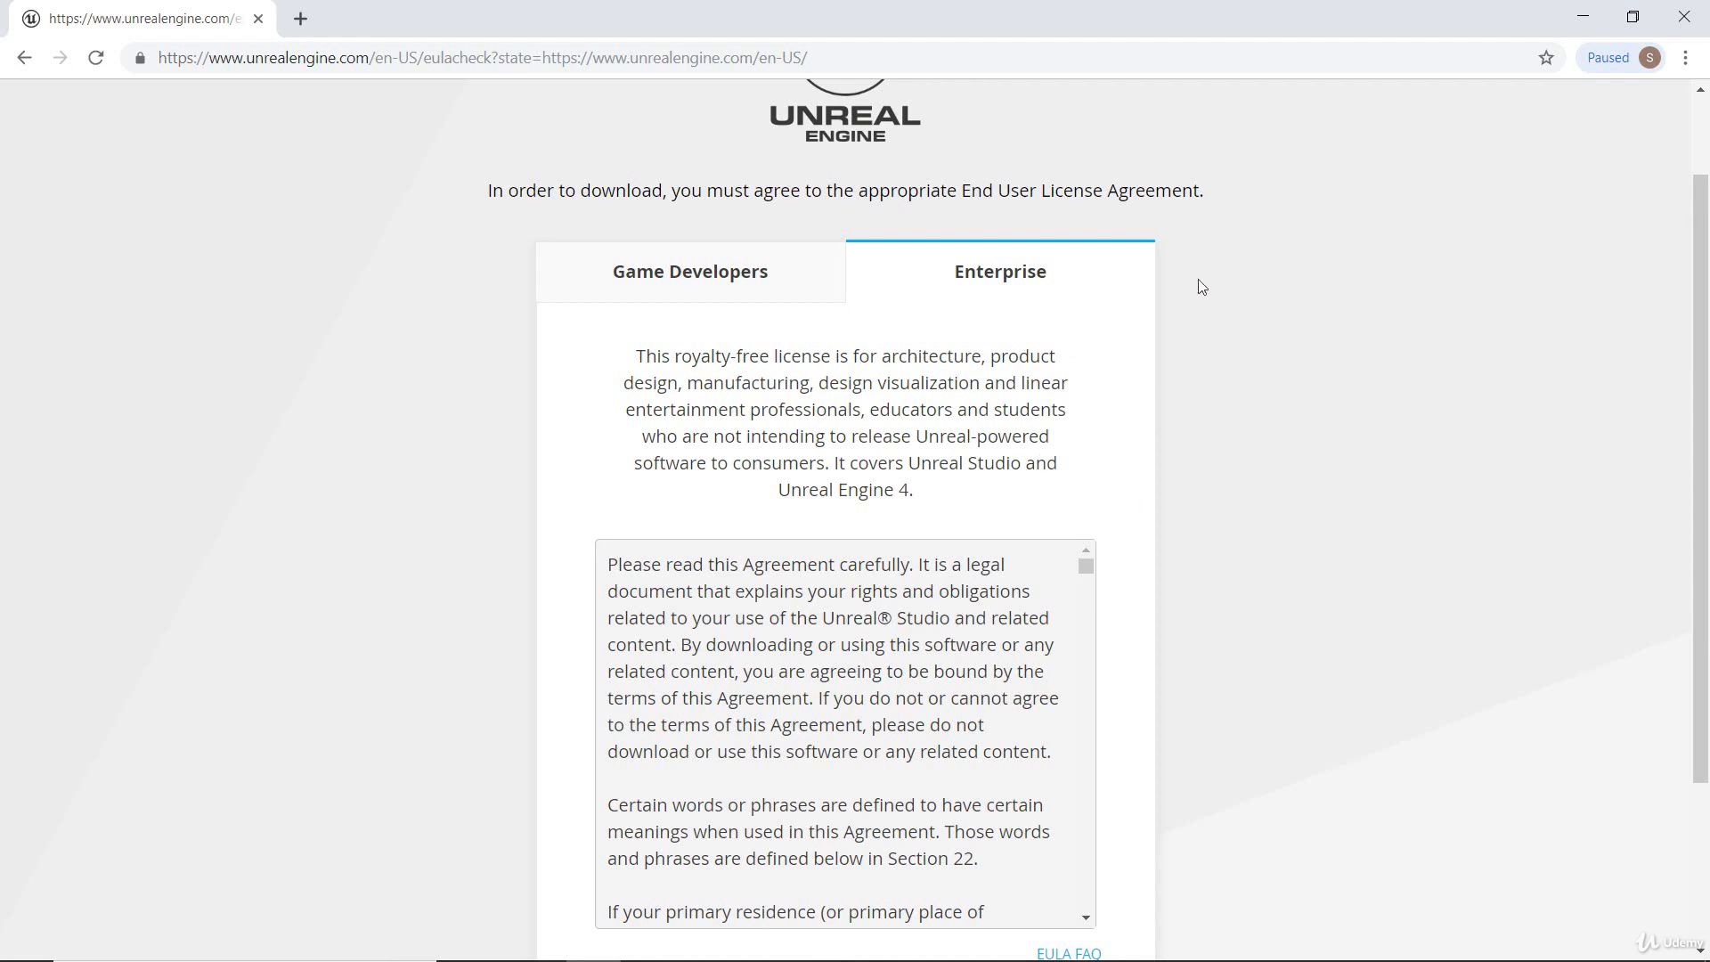
{"action": "left_click", "coordinate": [690, 276]}
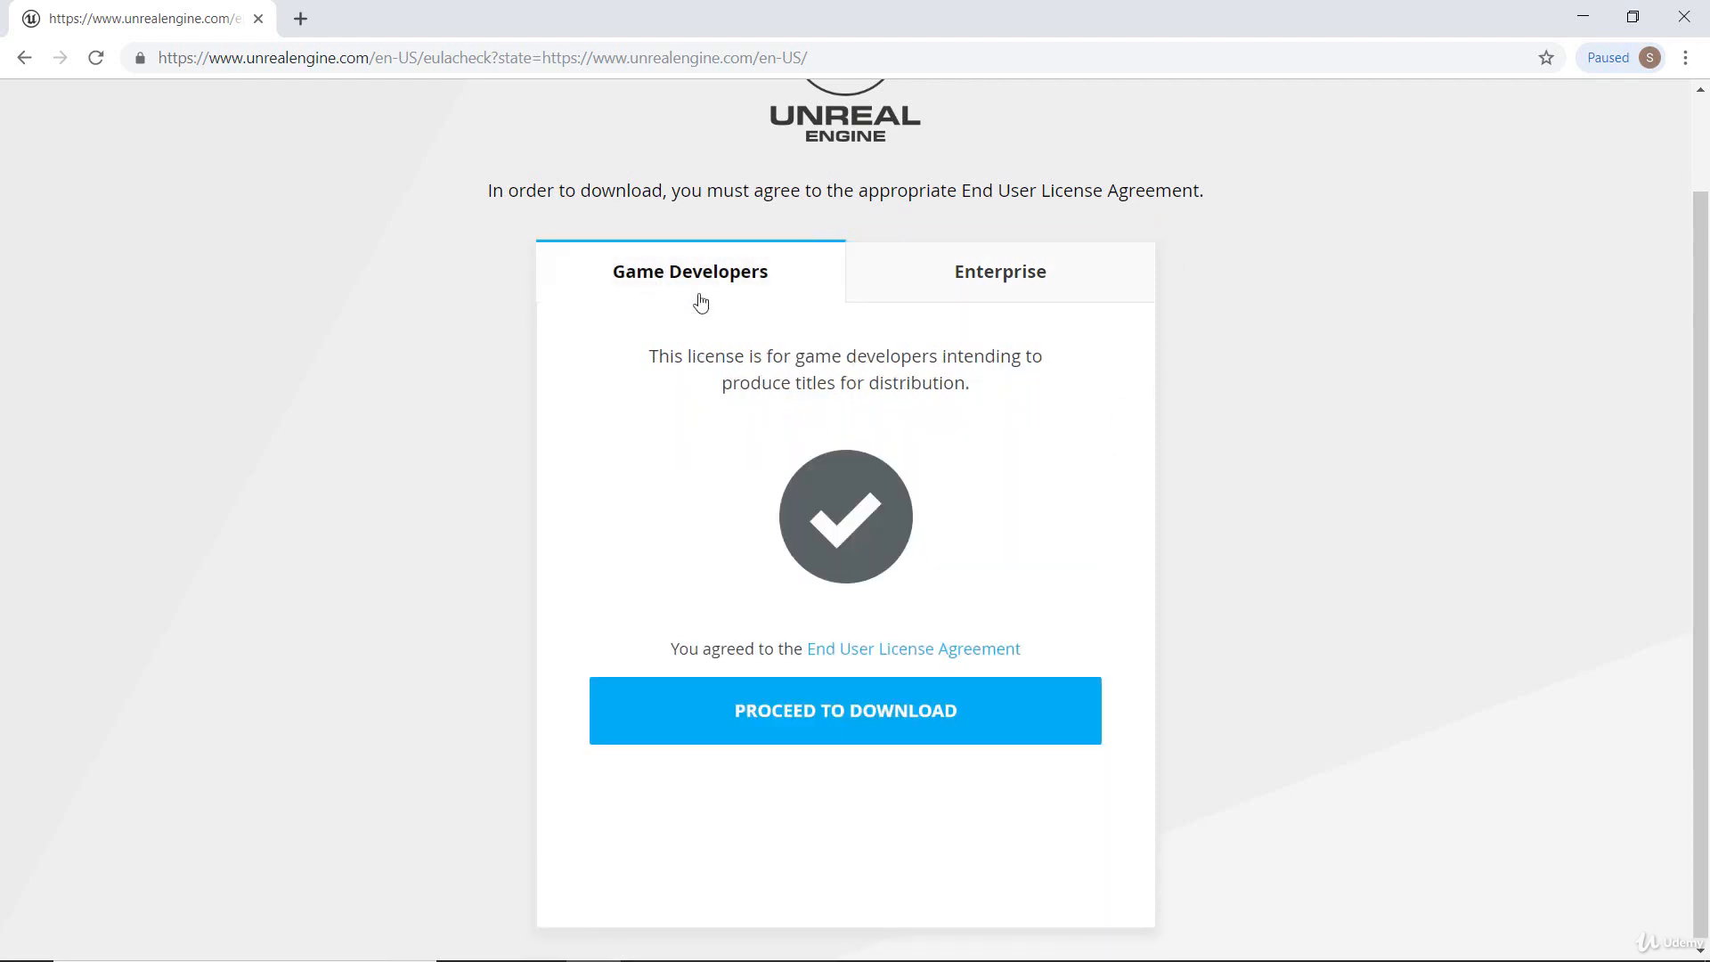
{"action": "scroll", "coordinate": [1381, 447], "scroll_direction": "up", "scroll_amount": 2}
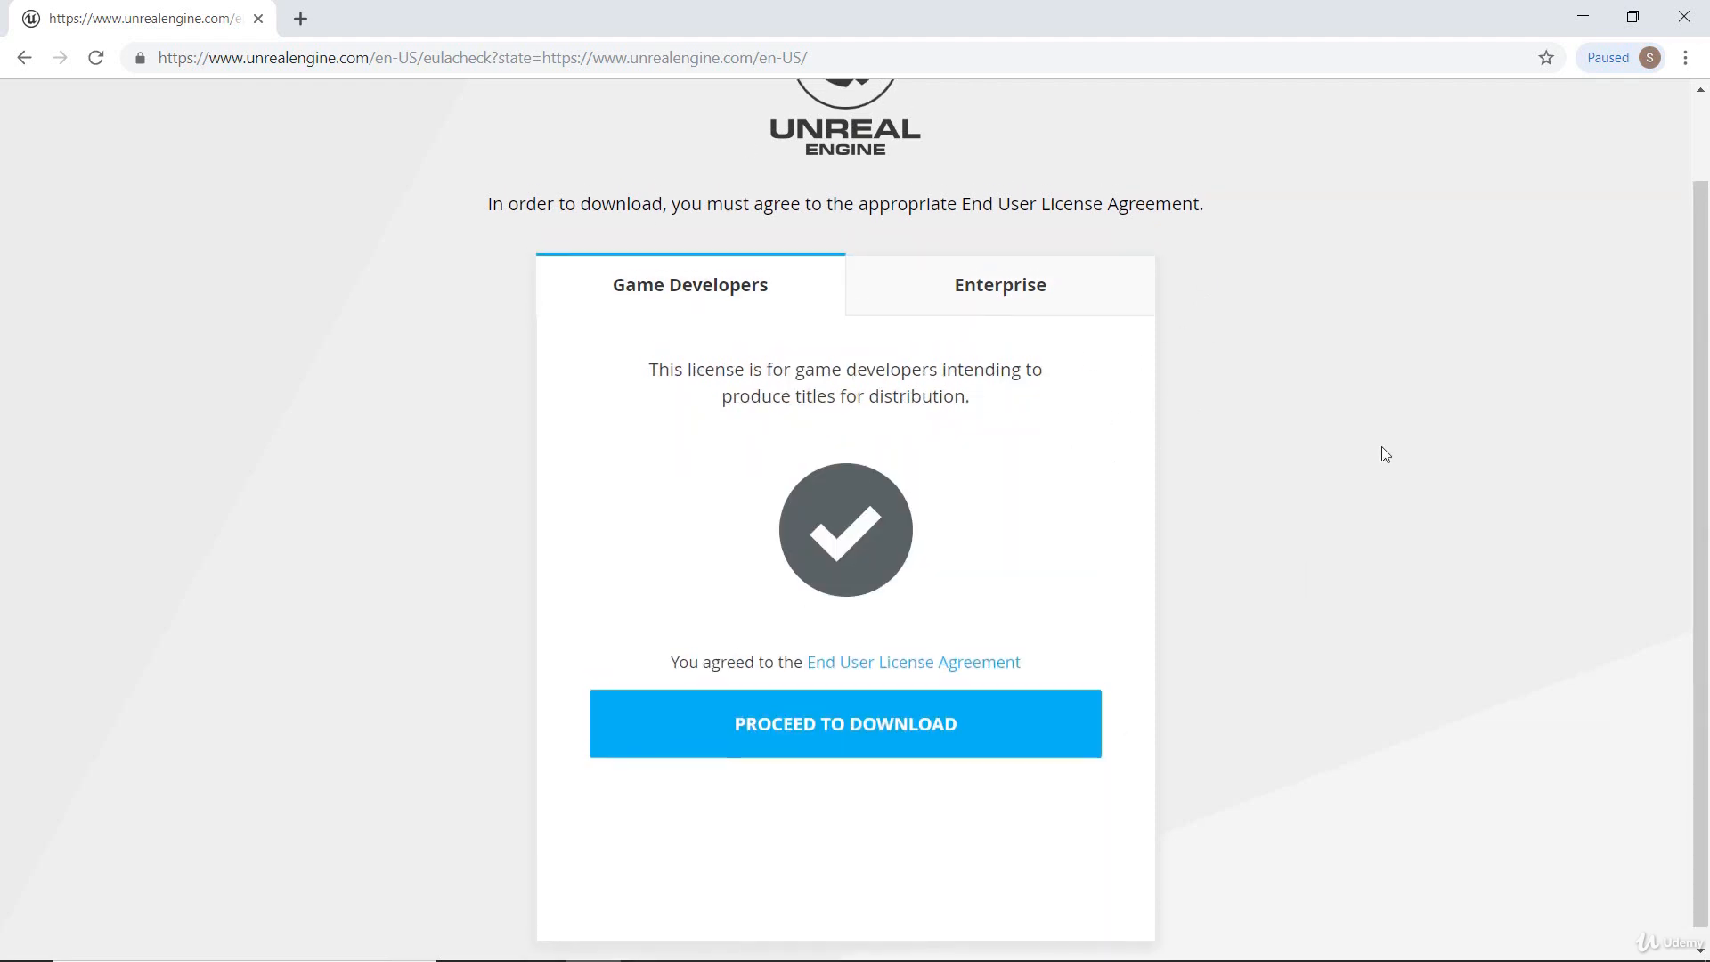
Step: Proceed to the download under the Game Developers license, request the Windows installer, and show the options for the downloading file
{"action": "scroll", "coordinate": [1359, 440], "scroll_direction": "down", "scroll_amount": 2}
{"action": "scroll", "coordinate": [1360, 441], "scroll_direction": "up", "scroll_amount": 2}
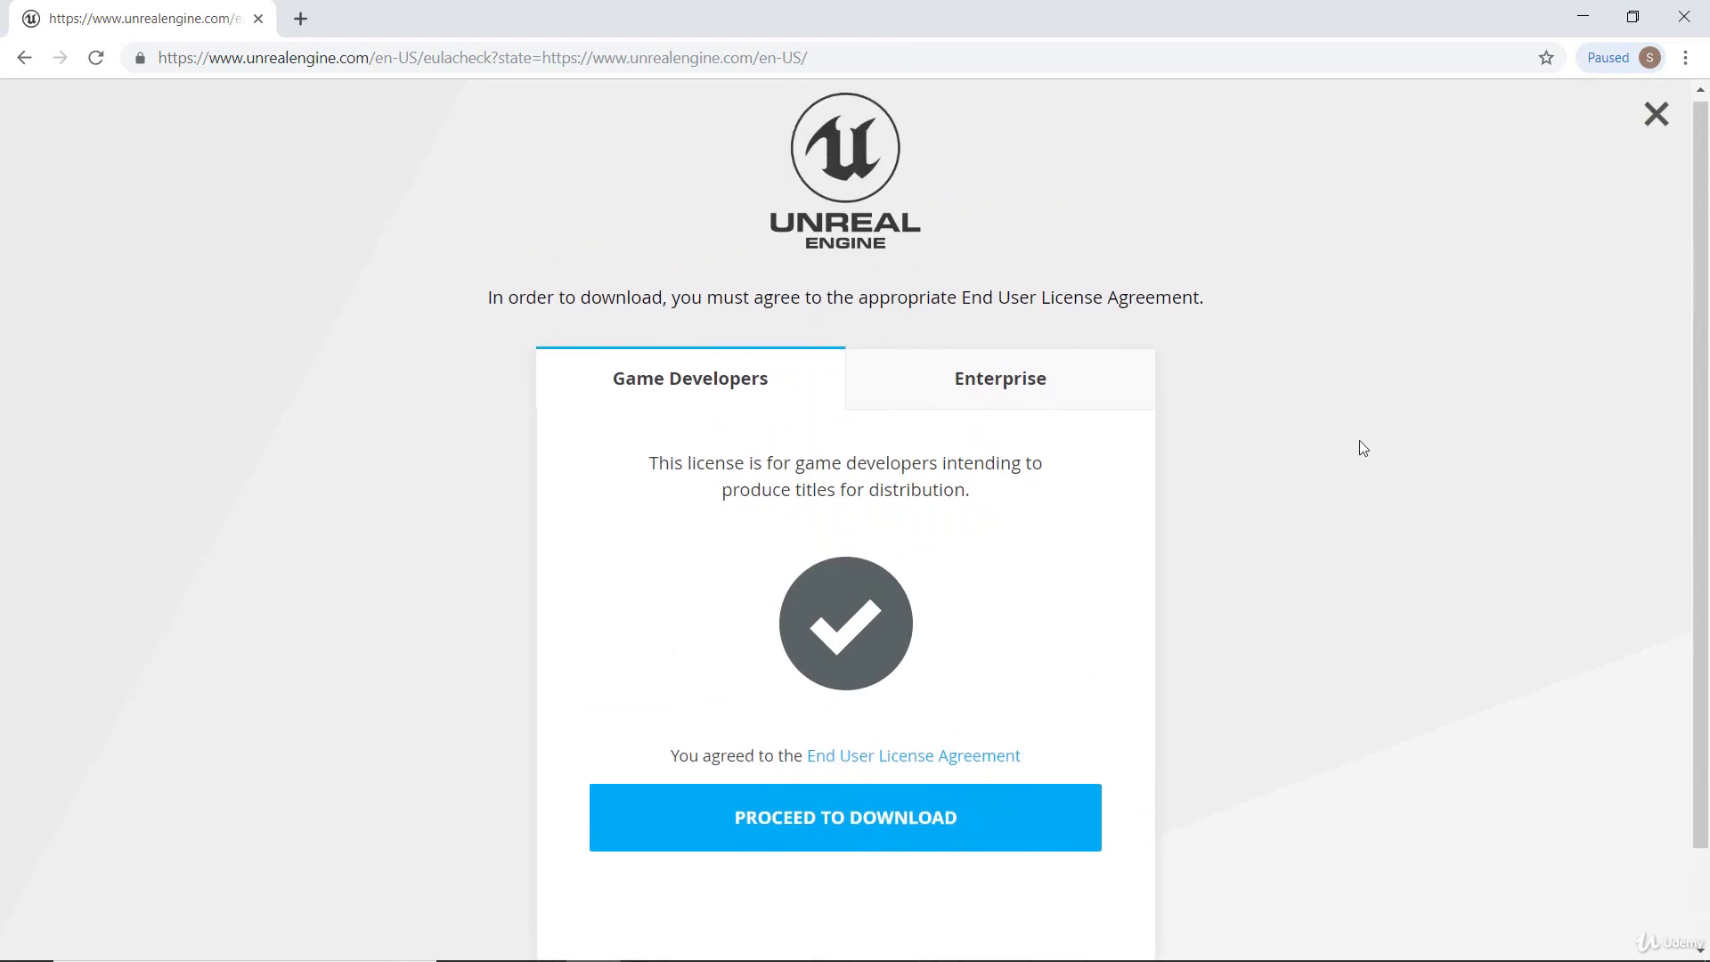
{"action": "scroll", "coordinate": [1359, 440], "scroll_direction": "down", "scroll_amount": 2}
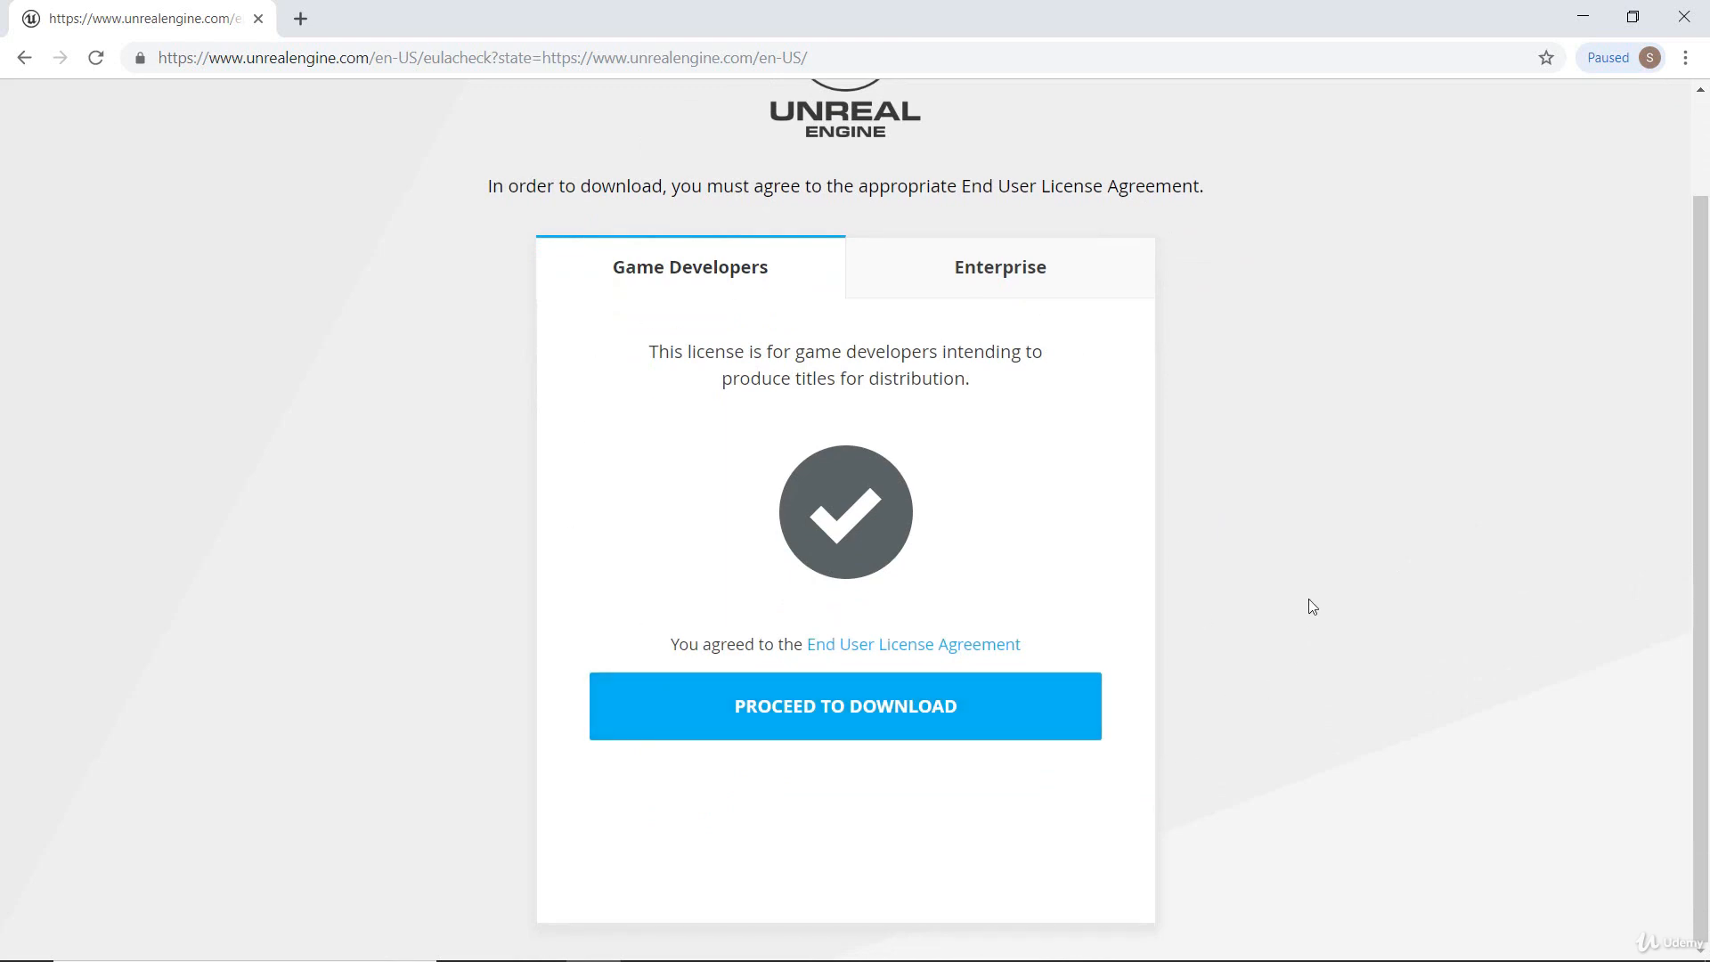
{"action": "left_click", "coordinate": [839, 710]}
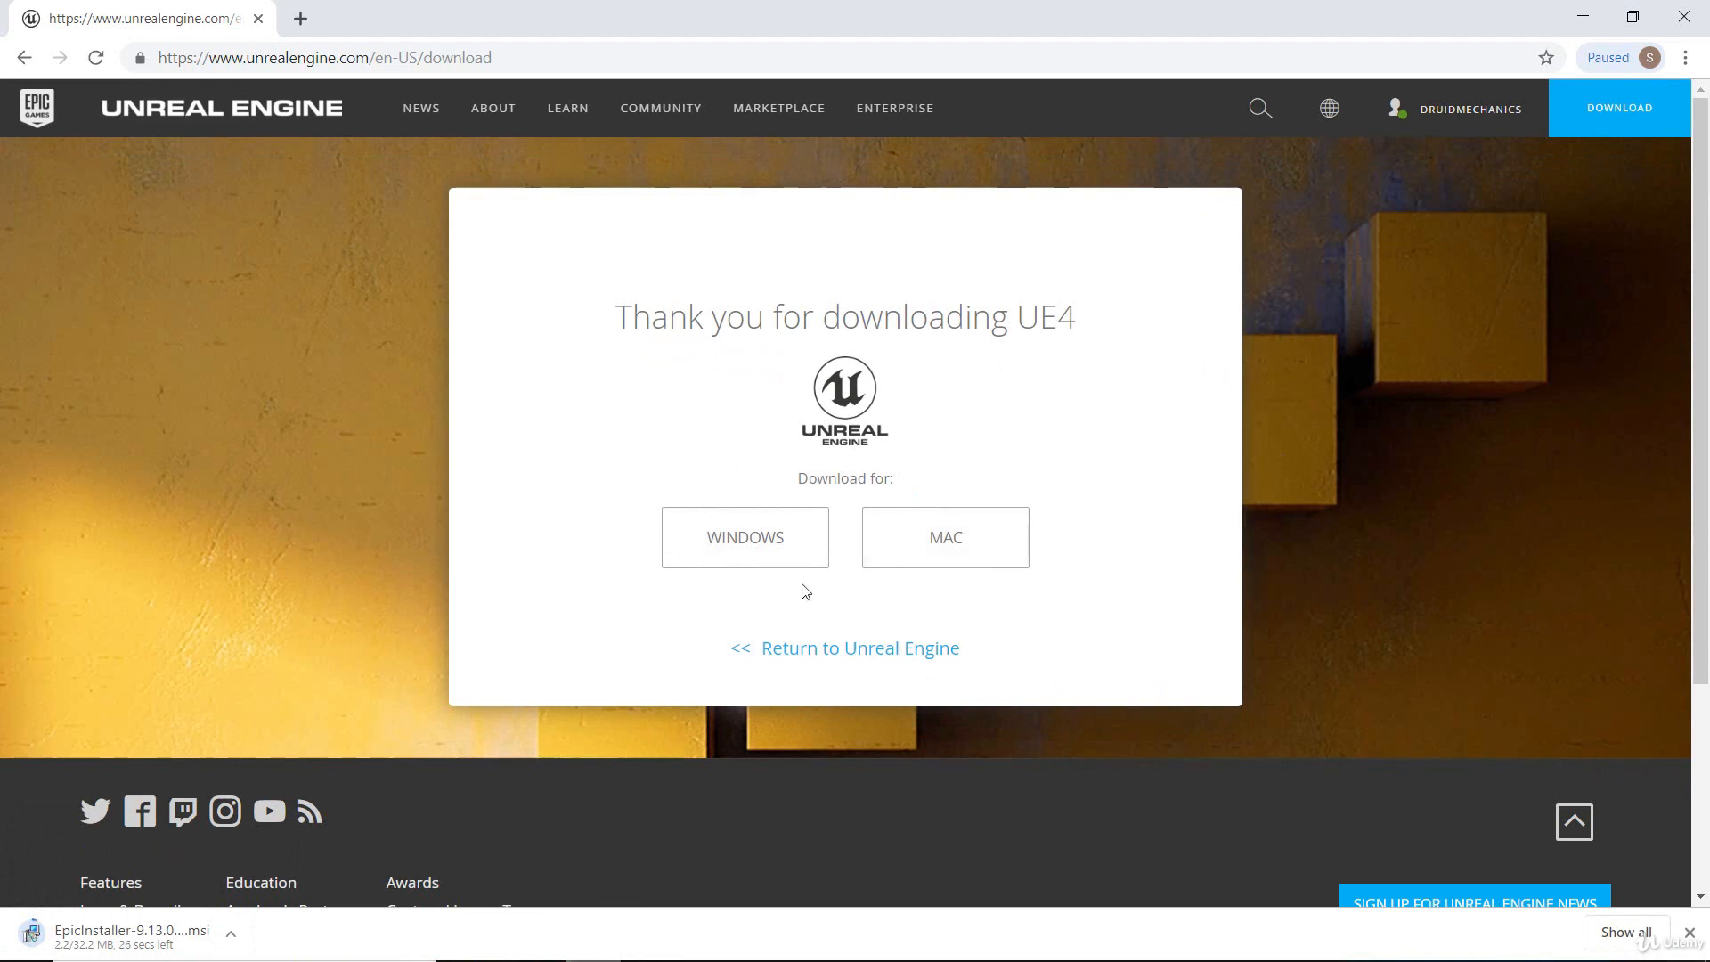
{"action": "left_click", "coordinate": [760, 537]}
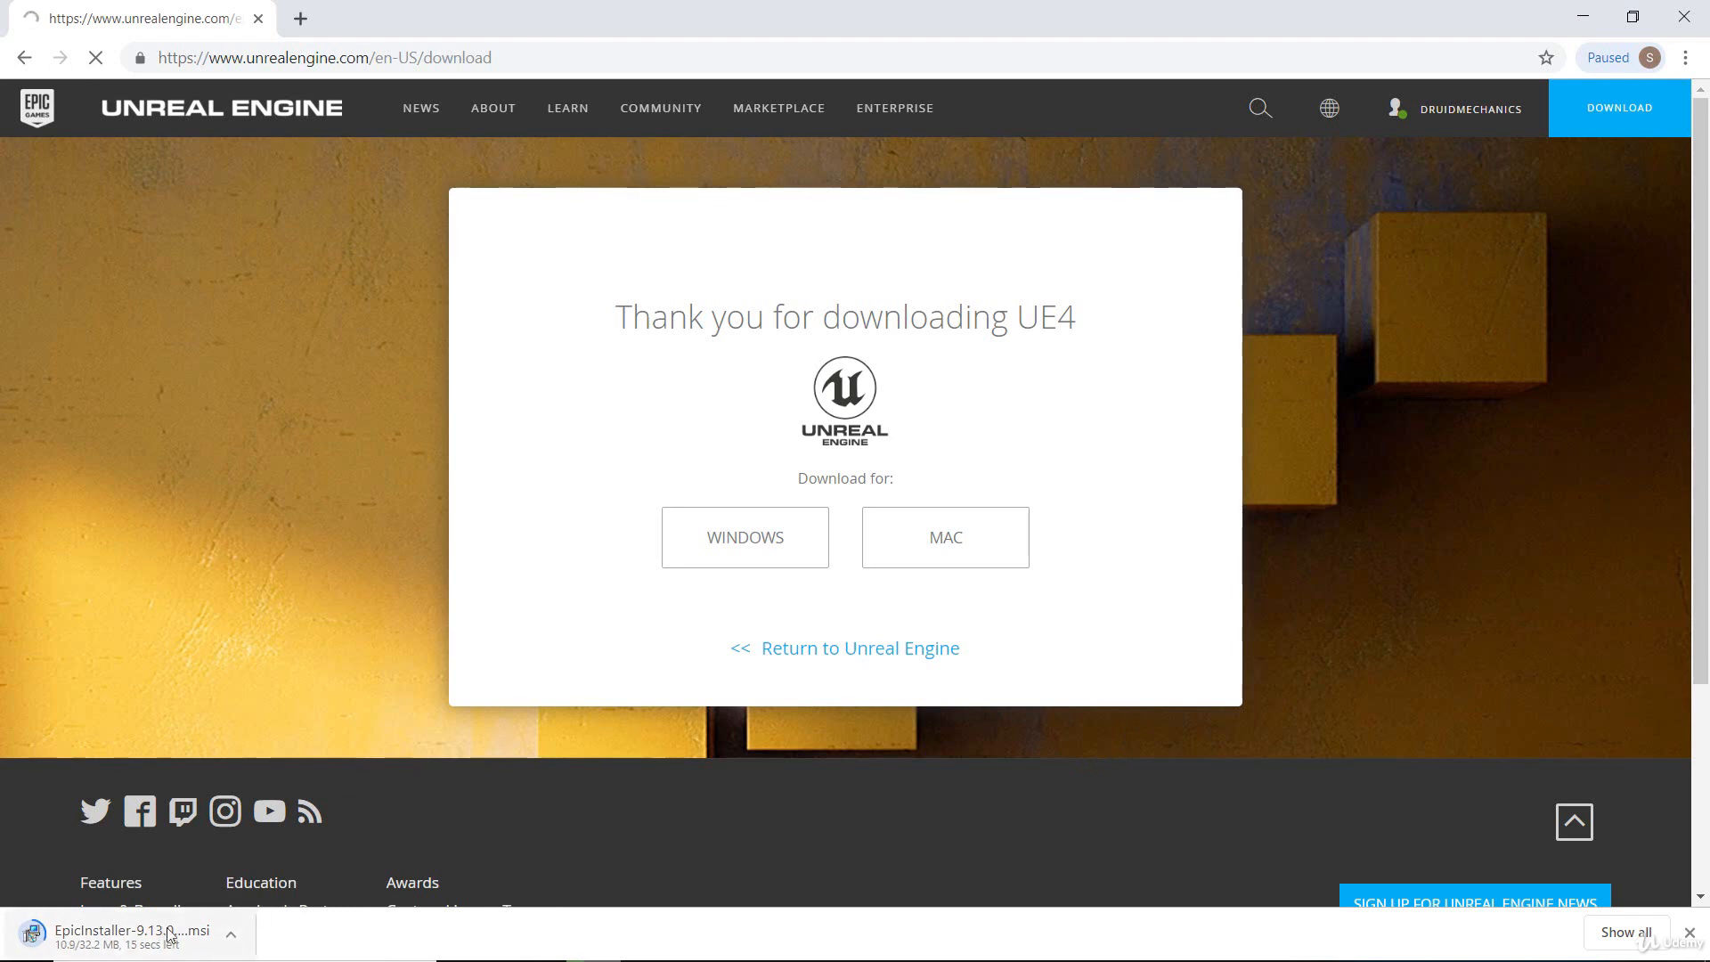
{"action": "left_click", "coordinate": [231, 935]}
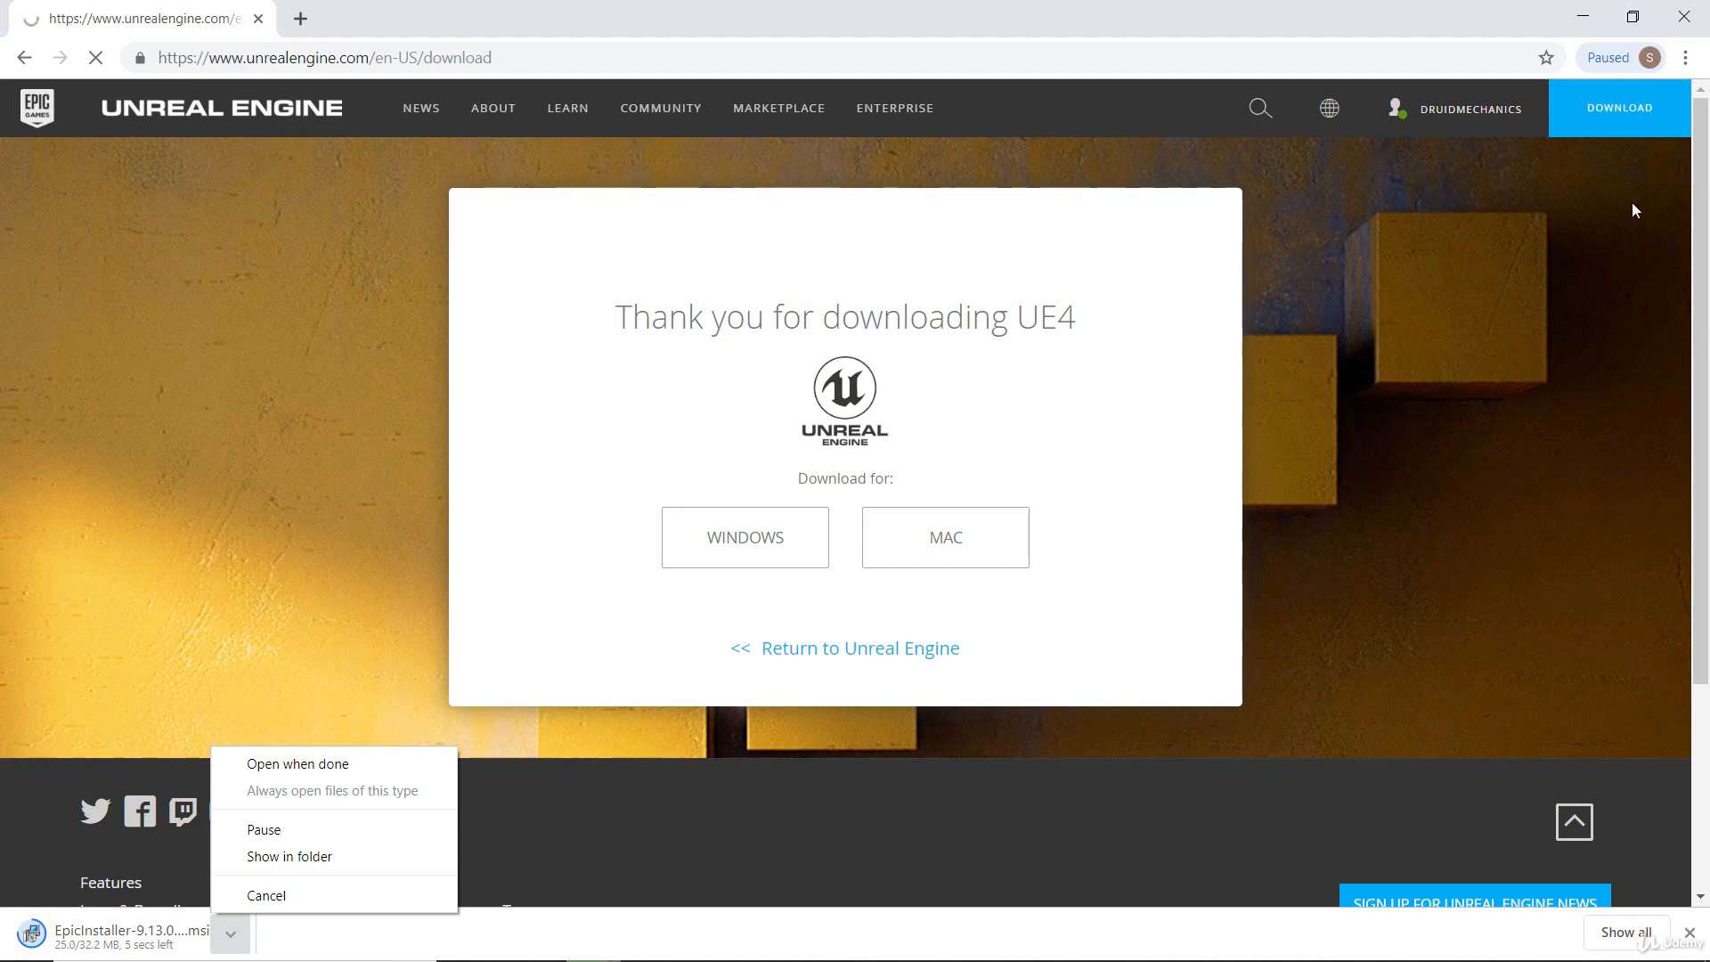
Step: Minimize the browser and open the Epic Games Launcher on its Unreal Engine page
{"action": "left_click", "coordinate": [1587, 13]}
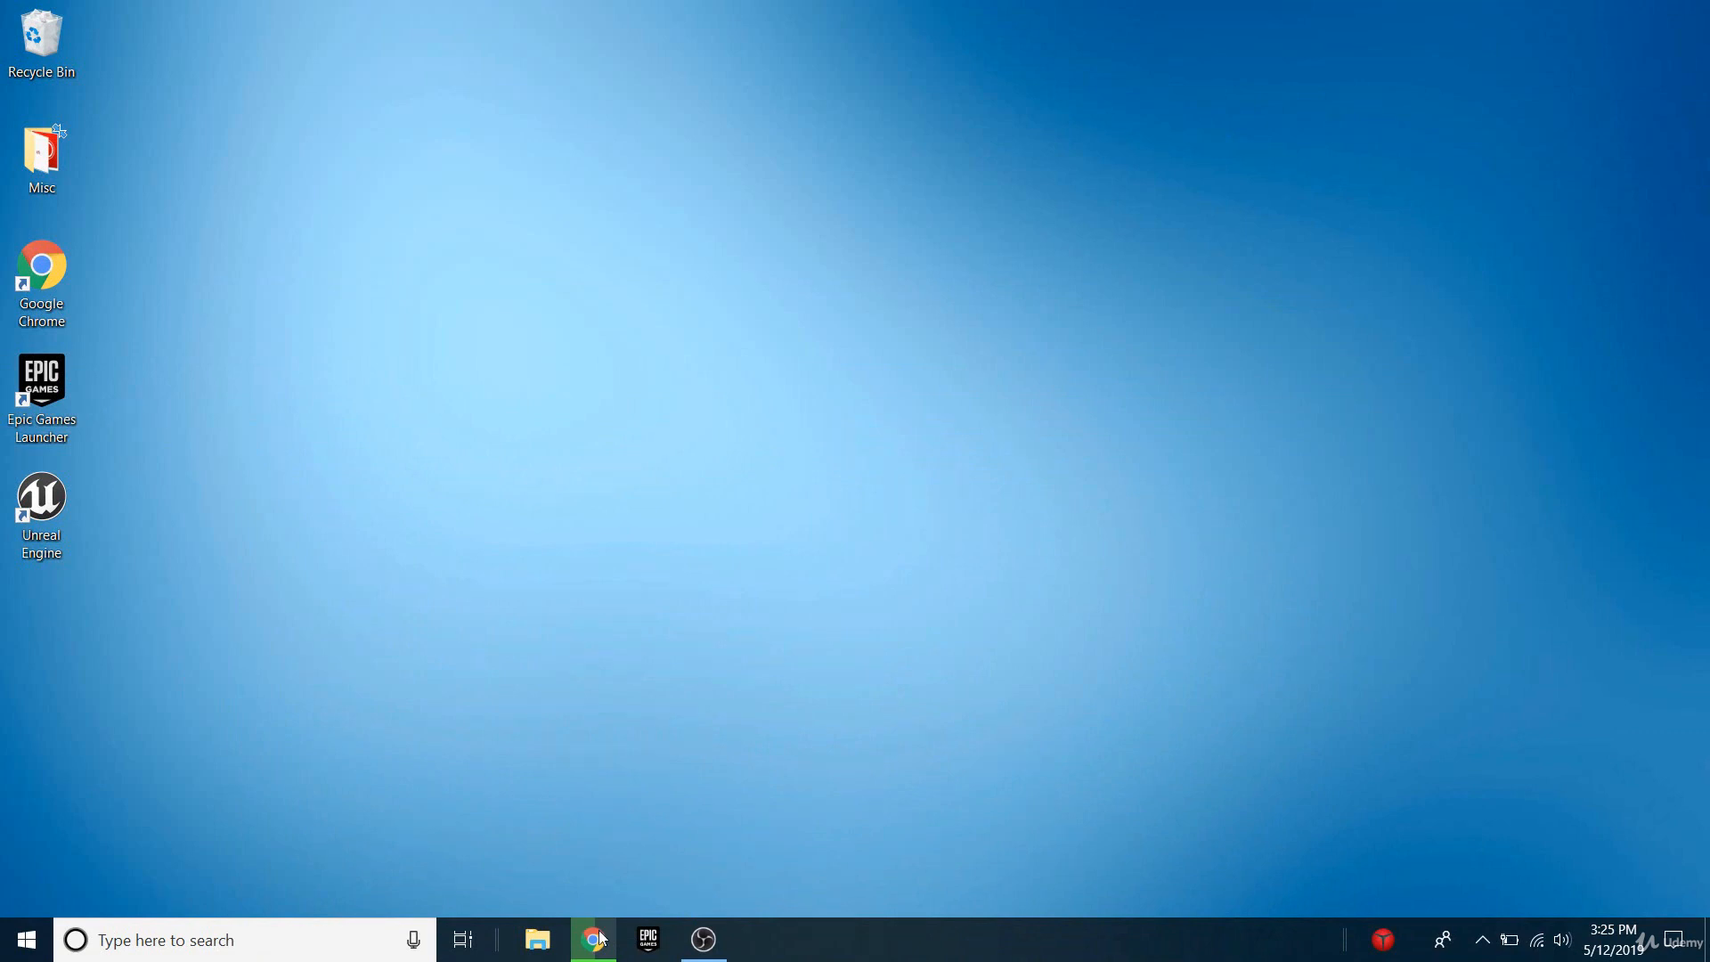
{"action": "left_click", "coordinate": [642, 935]}
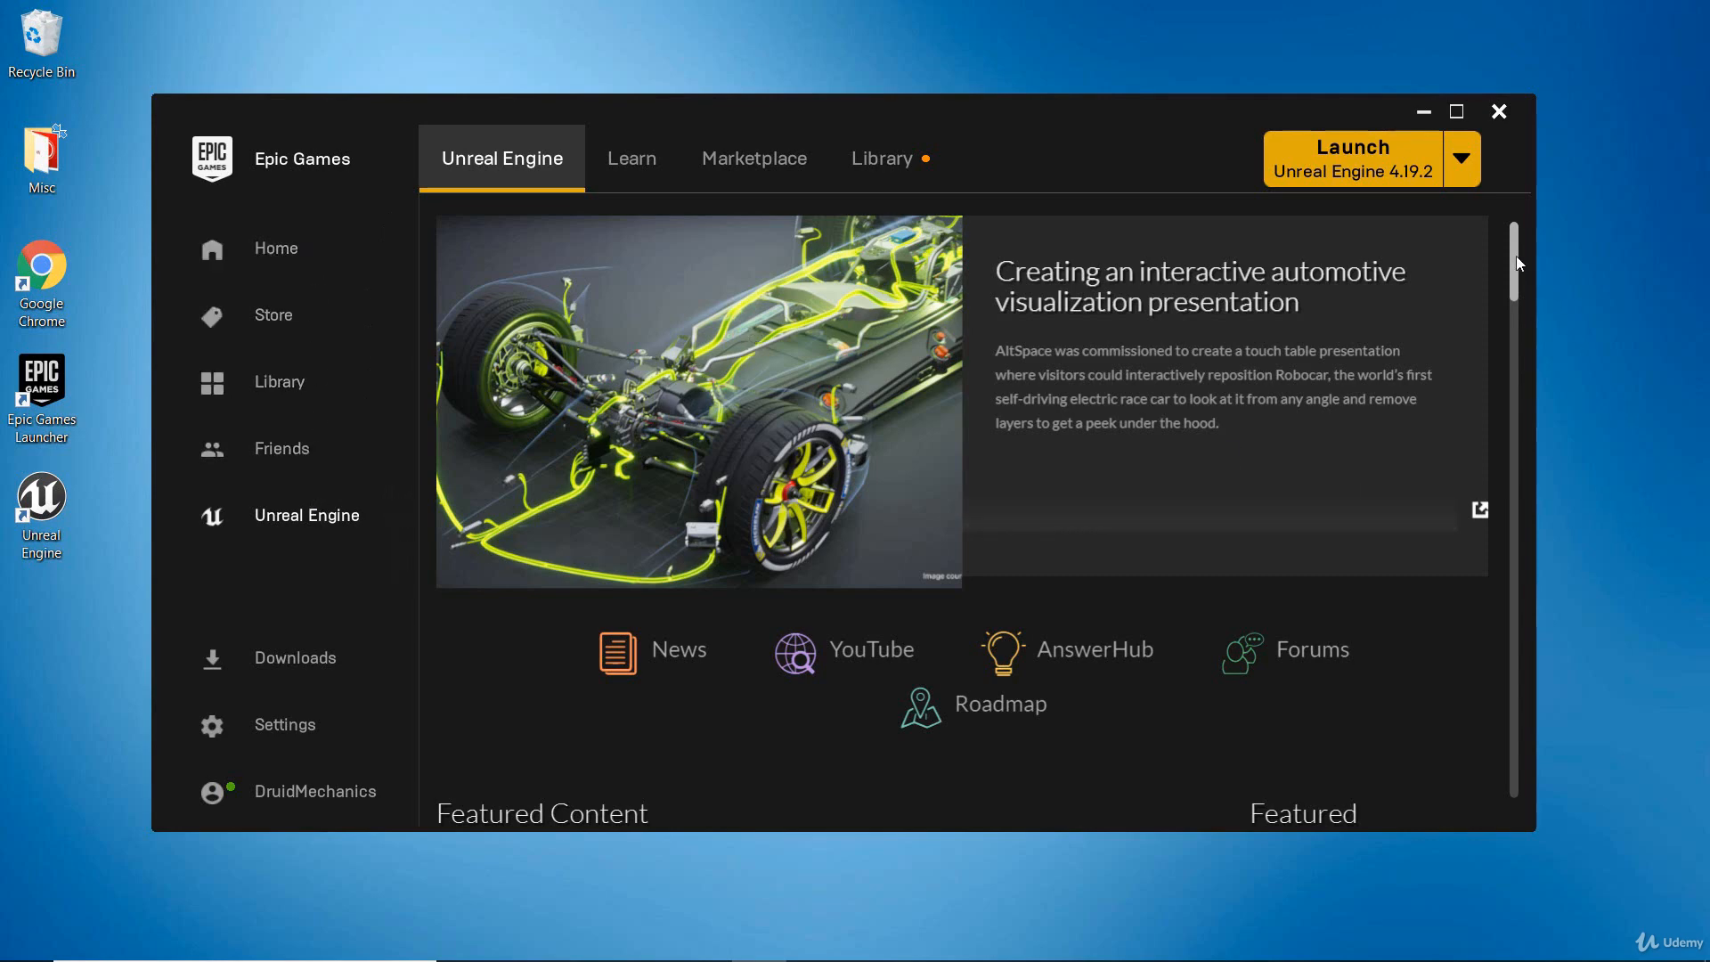
{"action": "left_click_drag", "start_coordinate": [1520, 262], "coordinate": [1572, 233]}
{"action": "left_click_drag", "start_coordinate": [1511, 275], "coordinate": [1568, 263]}
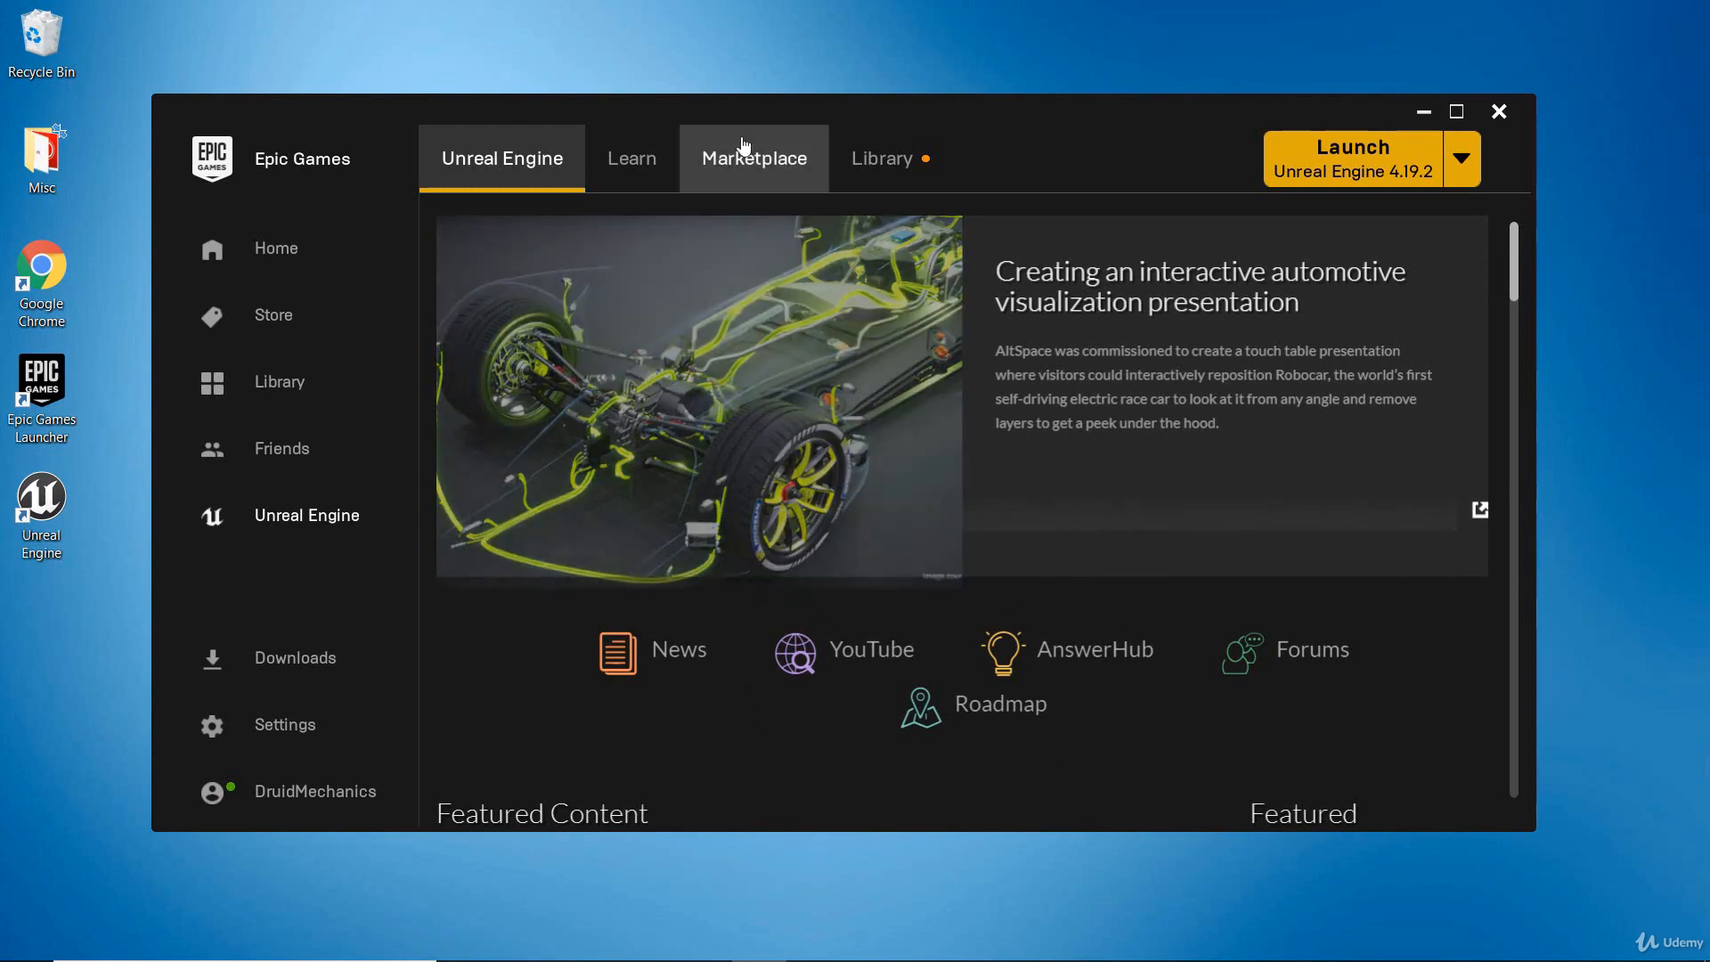
Step: Open the Marketplace and look through the Featured products and the first Free For The Month items
{"action": "left_click", "coordinate": [738, 163]}
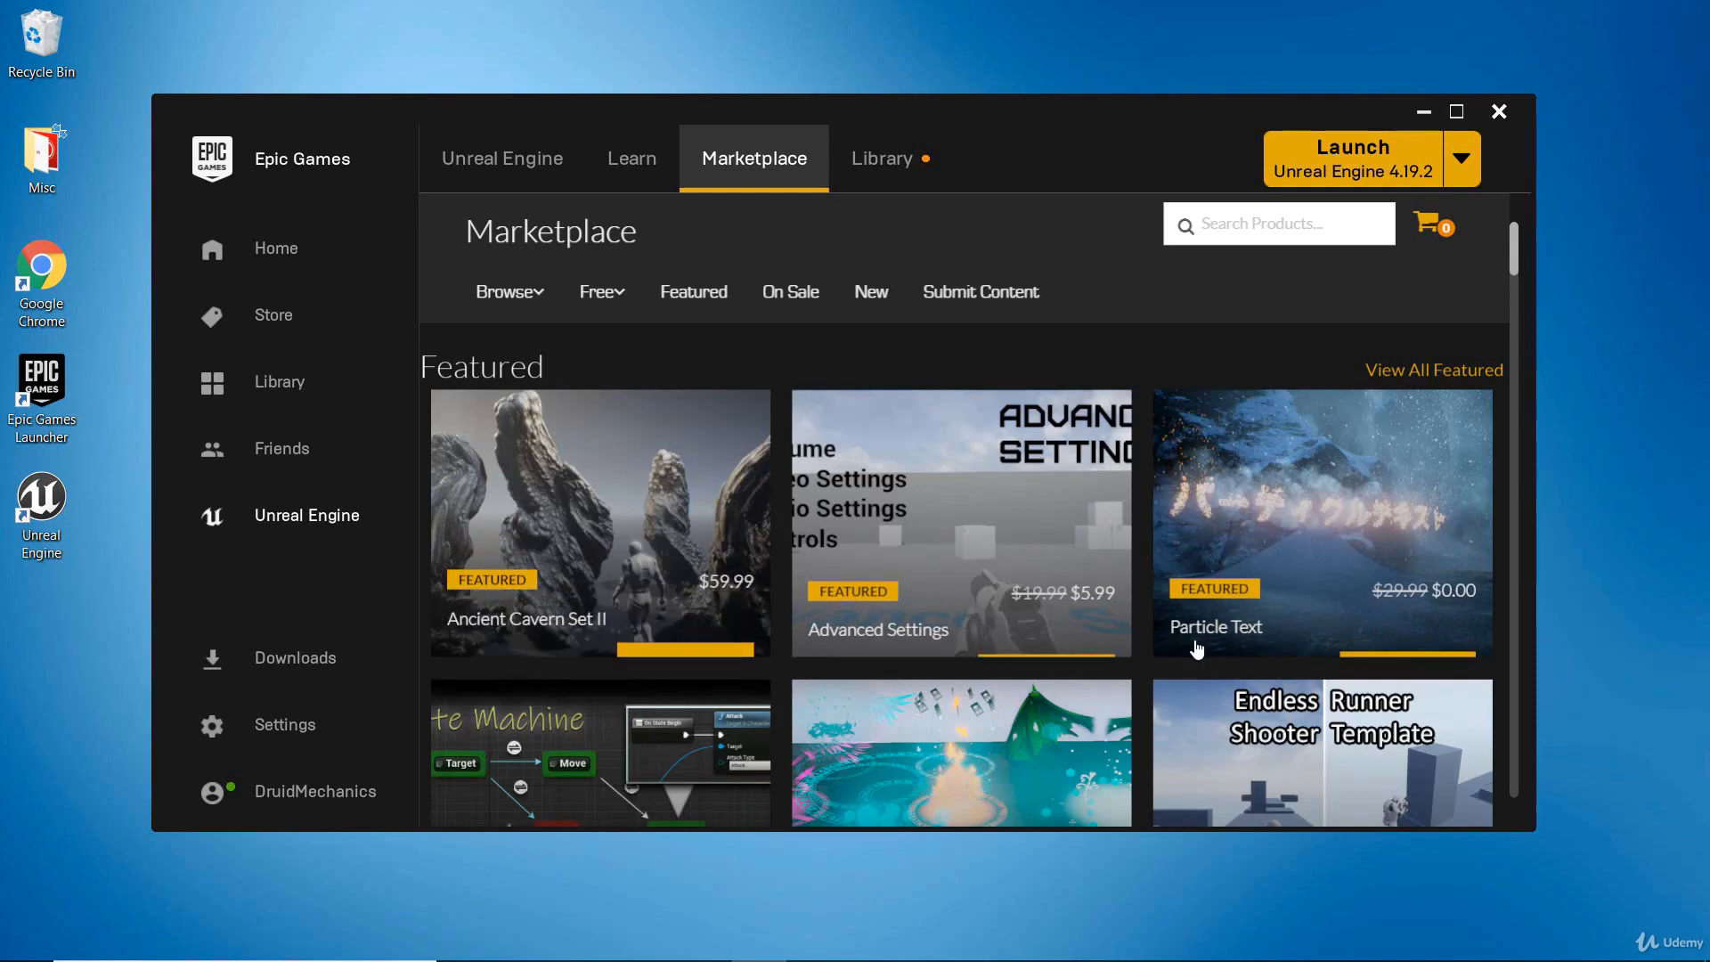
{"action": "mouse_move", "coordinate": [1071, 635]}
{"action": "scroll", "coordinate": [1071, 635], "scroll_direction": "down", "scroll_amount": 2}
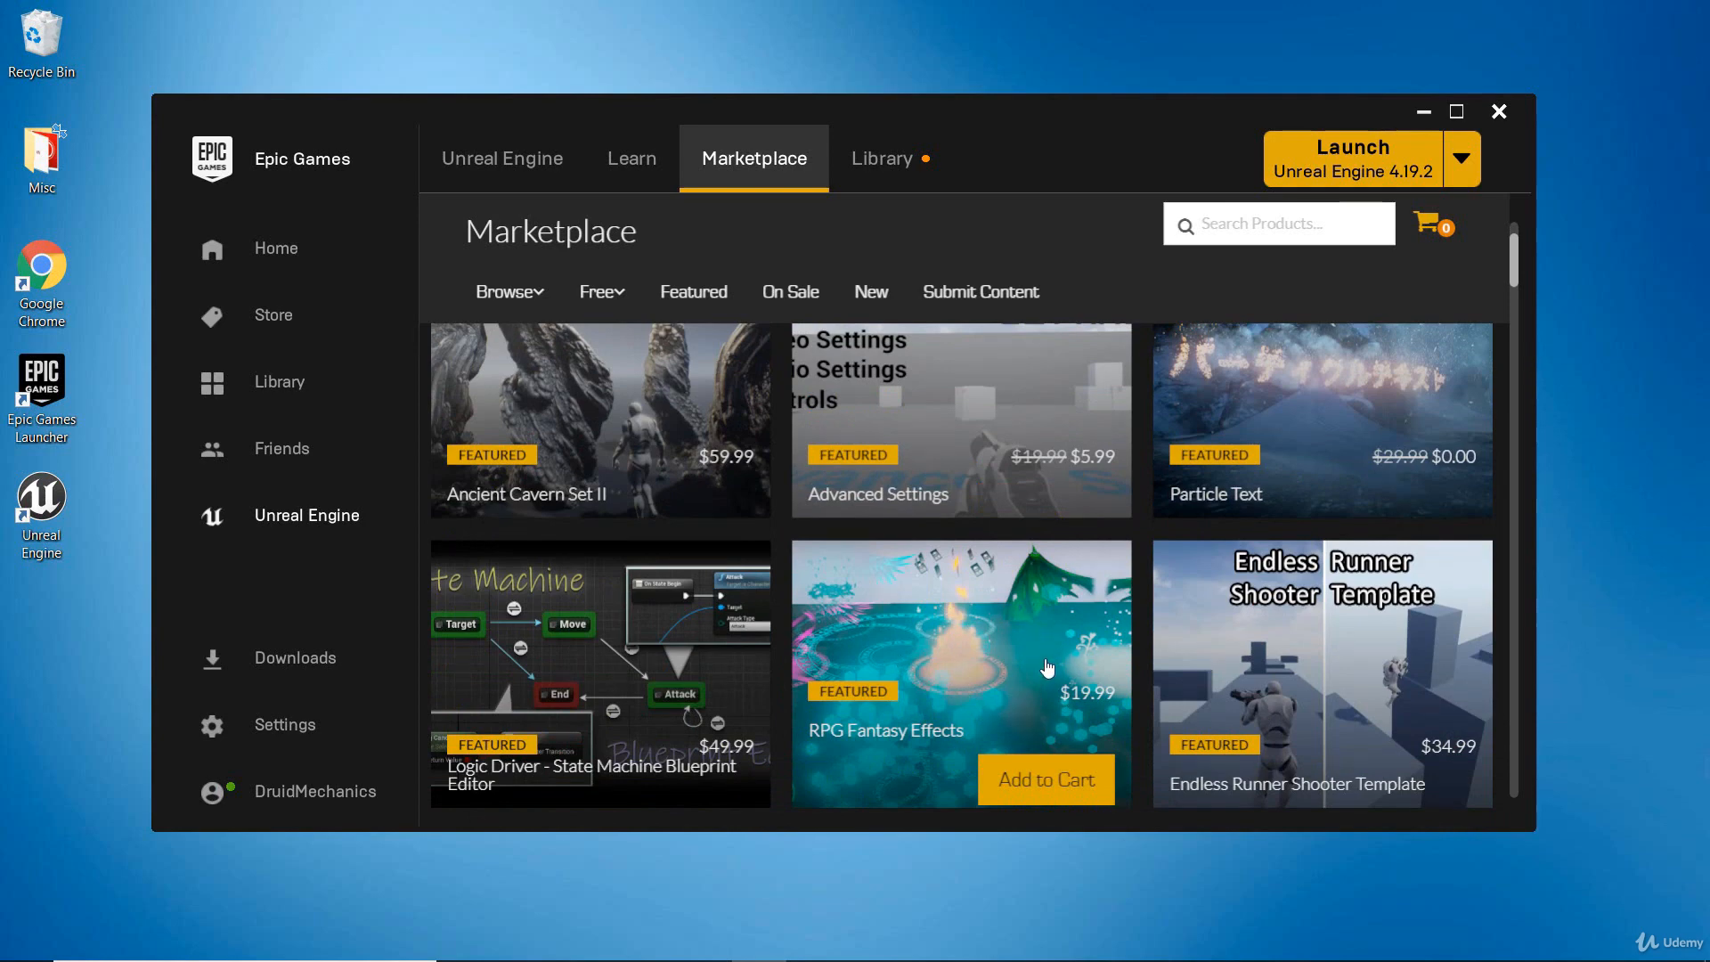
{"action": "scroll", "coordinate": [1316, 641], "scroll_direction": "down", "scroll_amount": 2}
{"action": "scroll", "coordinate": [1051, 654], "scroll_direction": "down", "scroll_amount": 3}
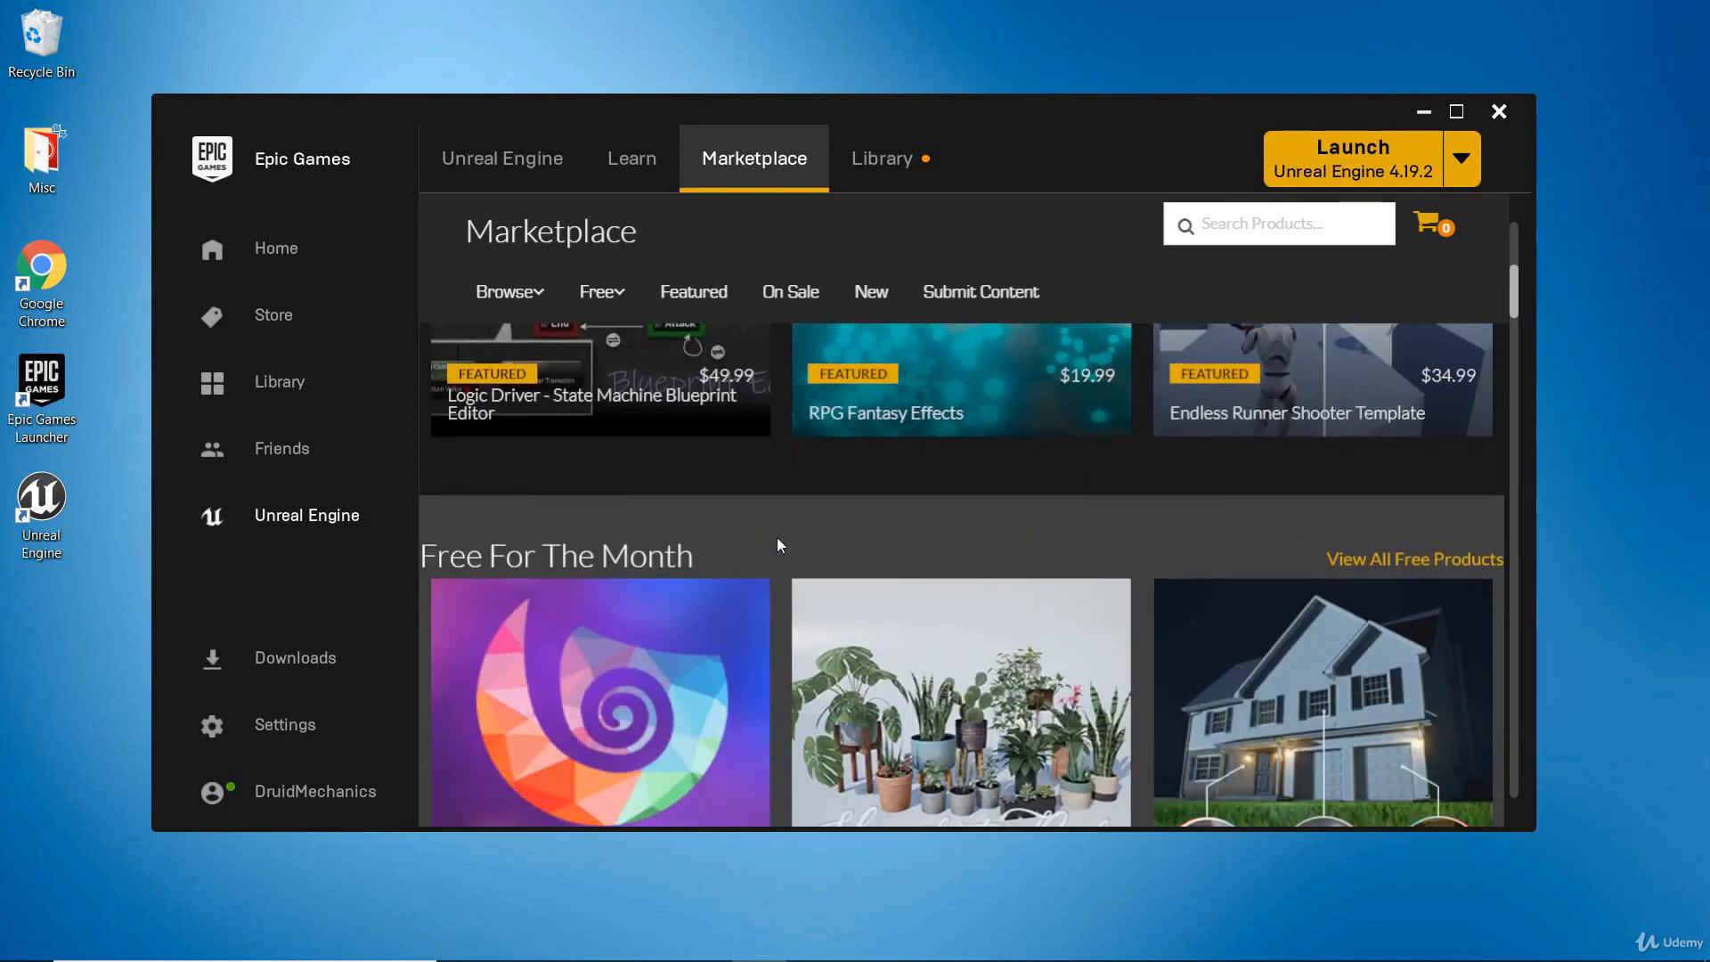
{"action": "scroll", "coordinate": [783, 668], "scroll_direction": "up", "scroll_amount": 2}
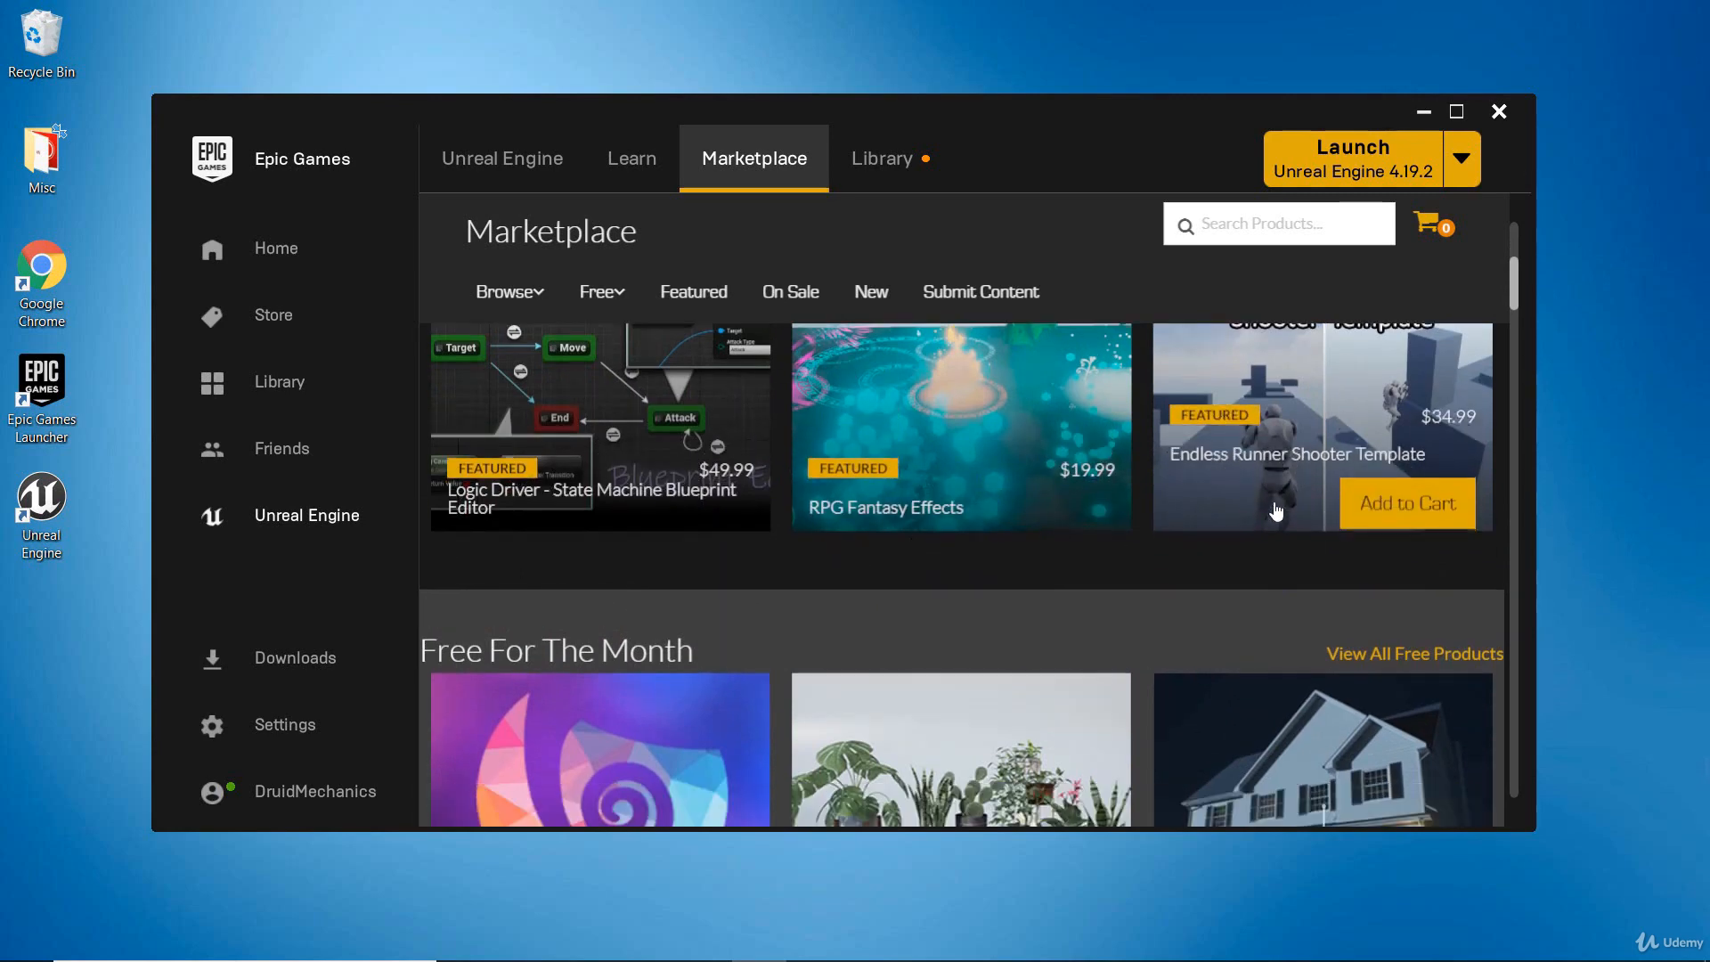
{"action": "scroll", "coordinate": [1276, 511], "scroll_direction": "down", "scroll_amount": 3}
{"action": "scroll", "coordinate": [1275, 511], "scroll_direction": "down", "scroll_amount": 3}
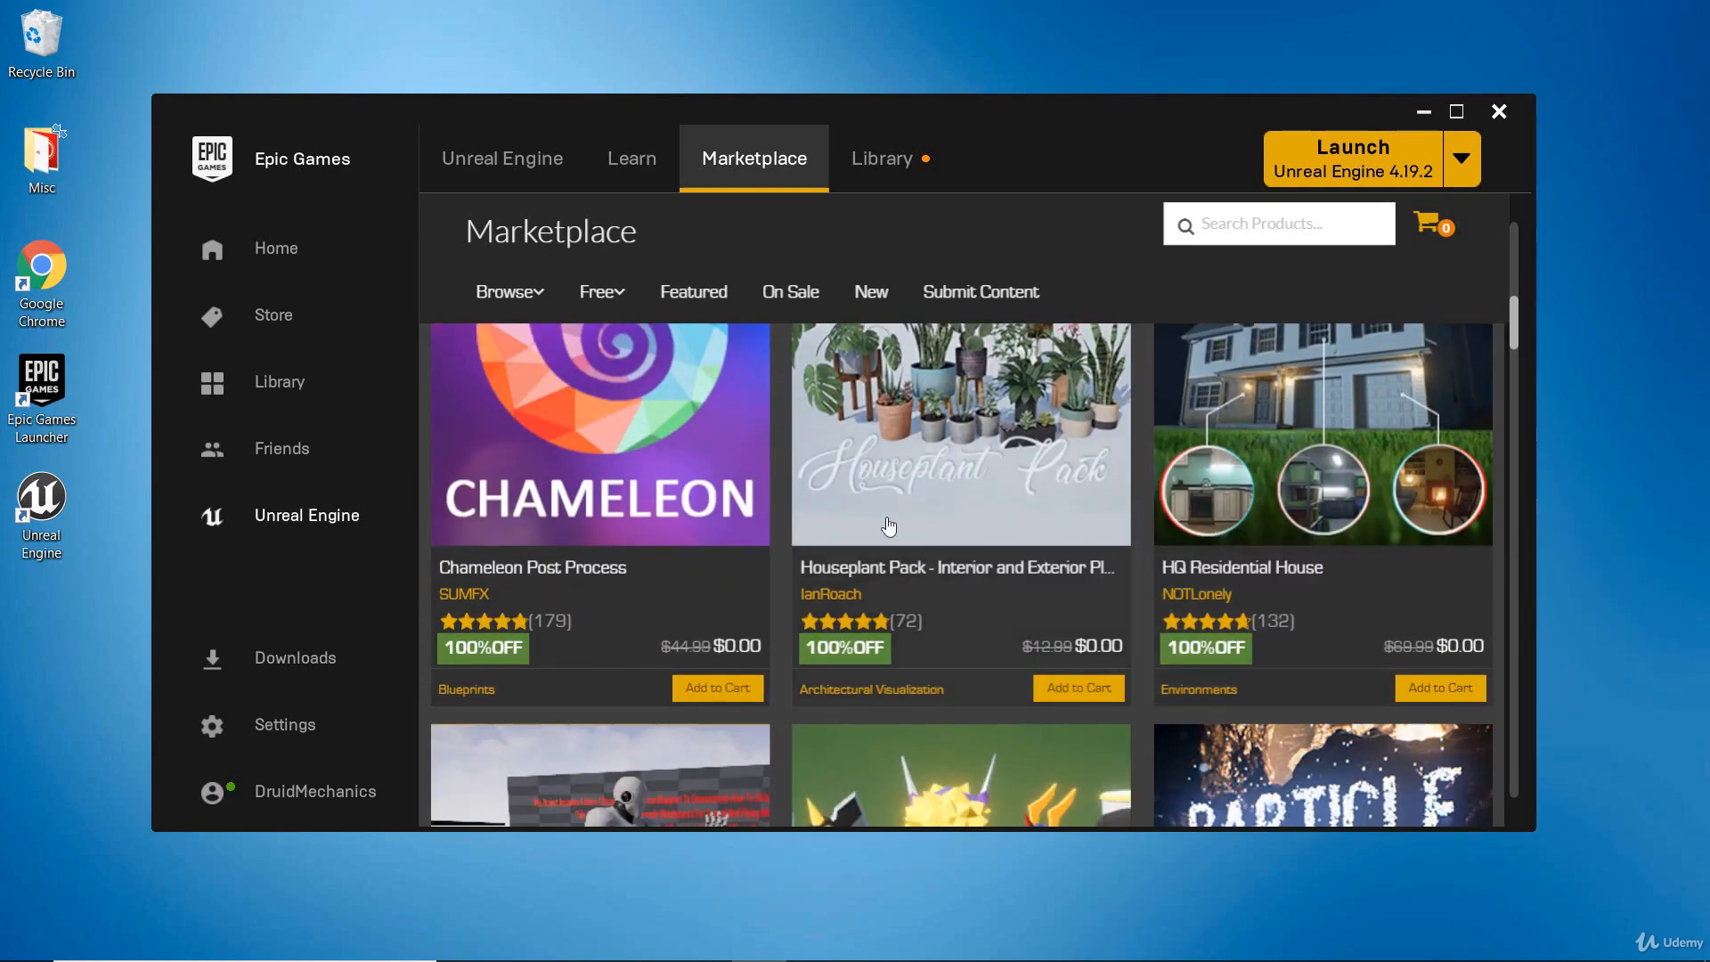
Step: Check the free content categories, examine the remaining Free For The Month products, and return to the Featured section
{"action": "mouse_move", "coordinate": [610, 303]}
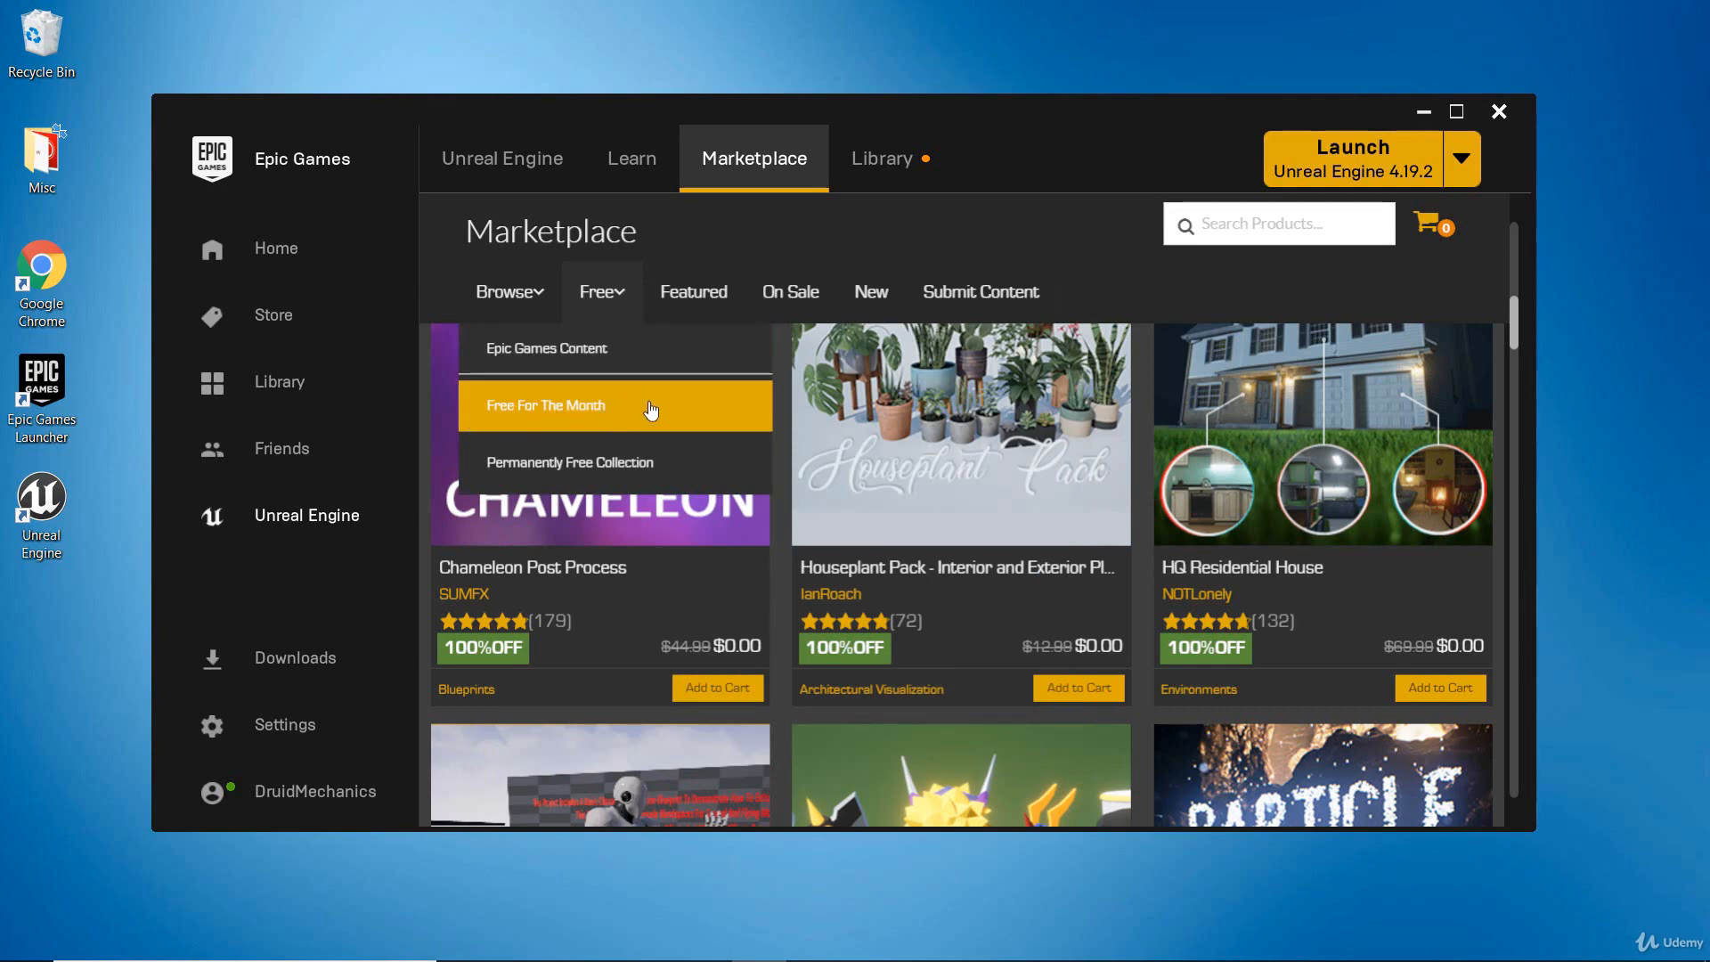
{"action": "scroll", "coordinate": [1102, 748], "scroll_direction": "down", "scroll_amount": 4}
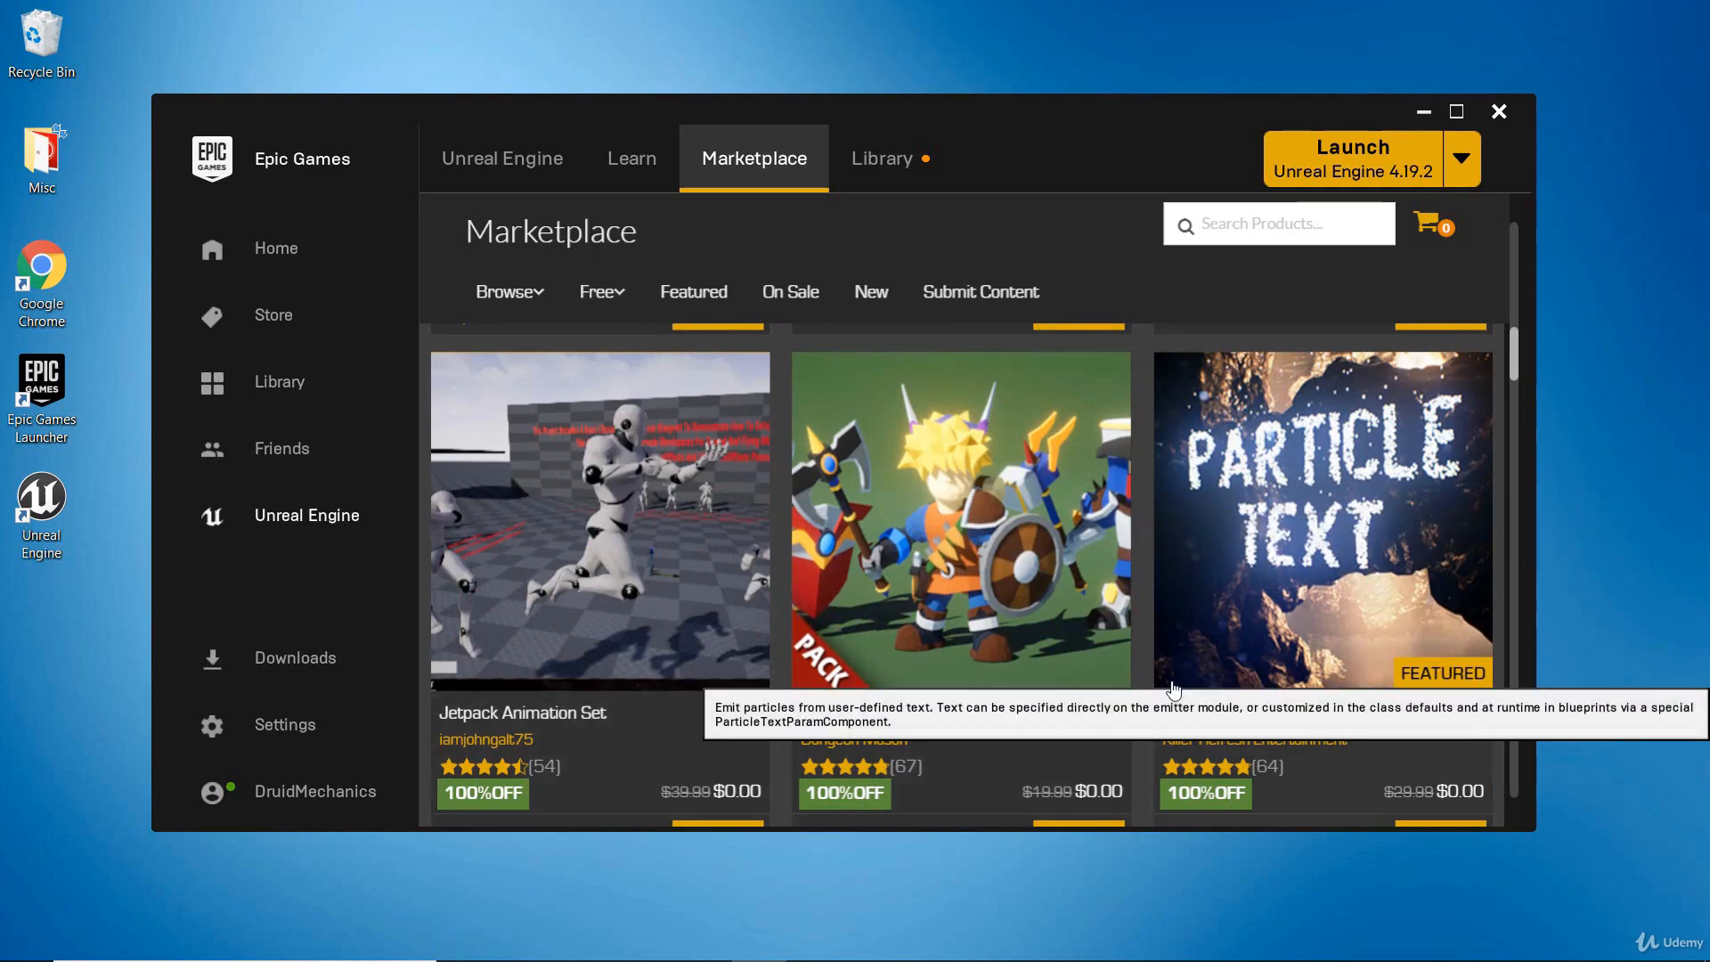
{"action": "scroll", "coordinate": [1176, 530], "scroll_direction": "down", "scroll_amount": 1}
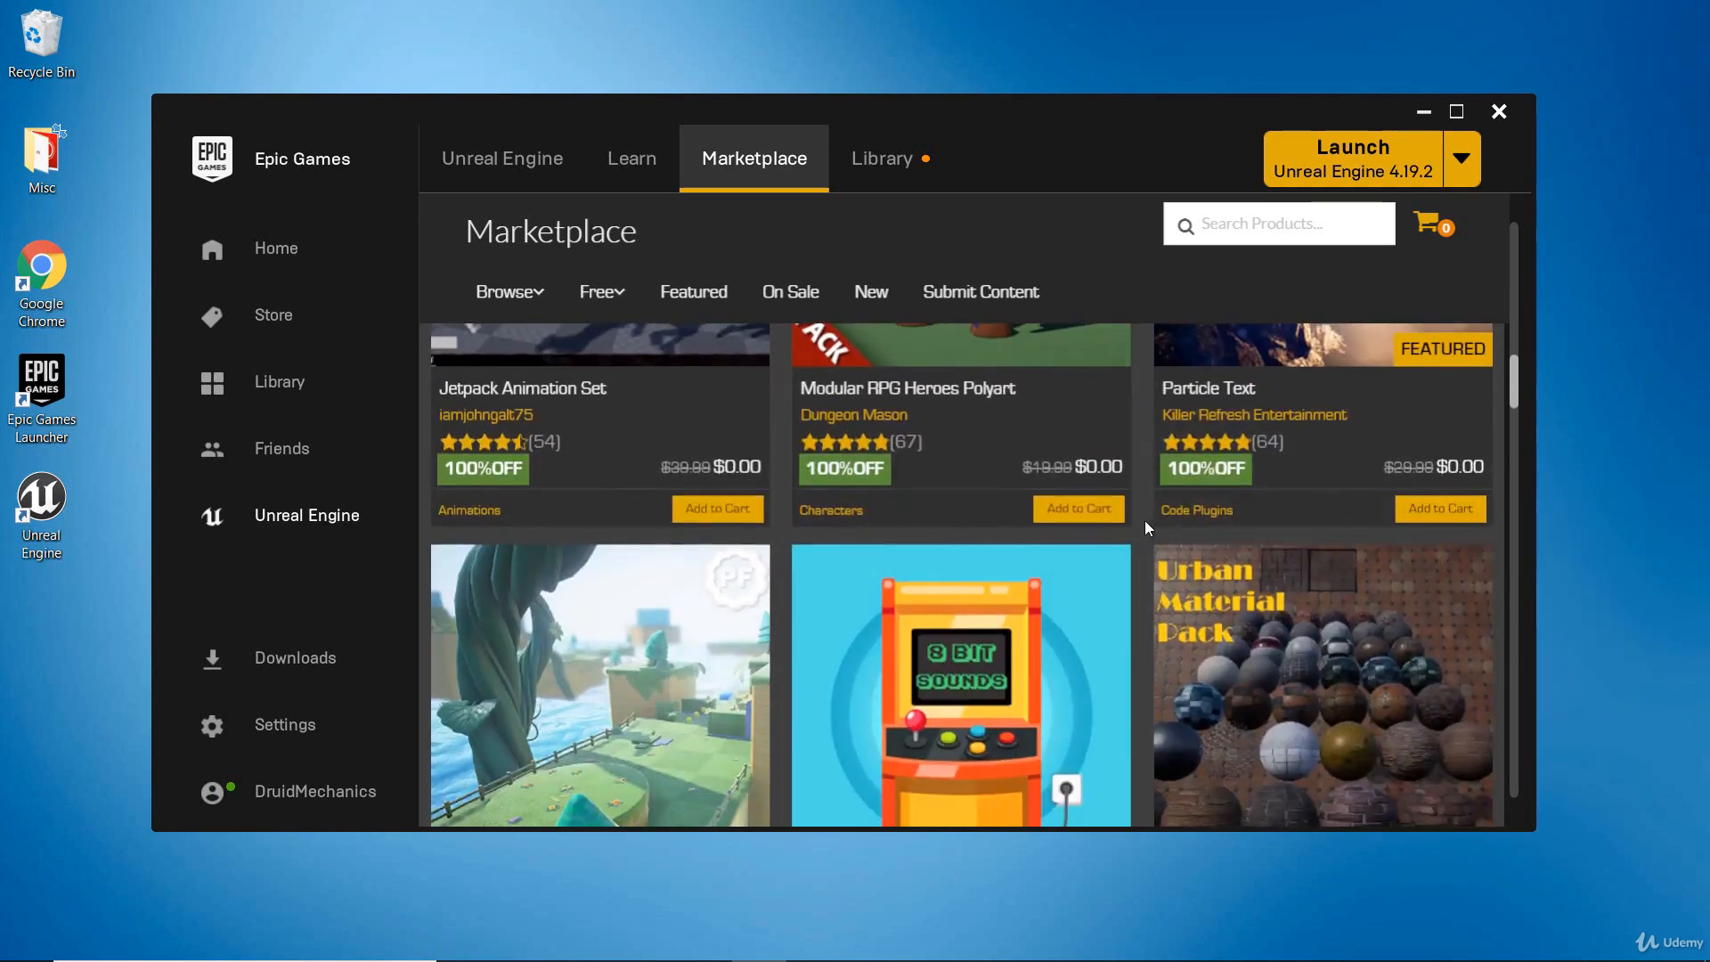
{"action": "scroll", "coordinate": [1145, 526], "scroll_direction": "up", "scroll_amount": 3}
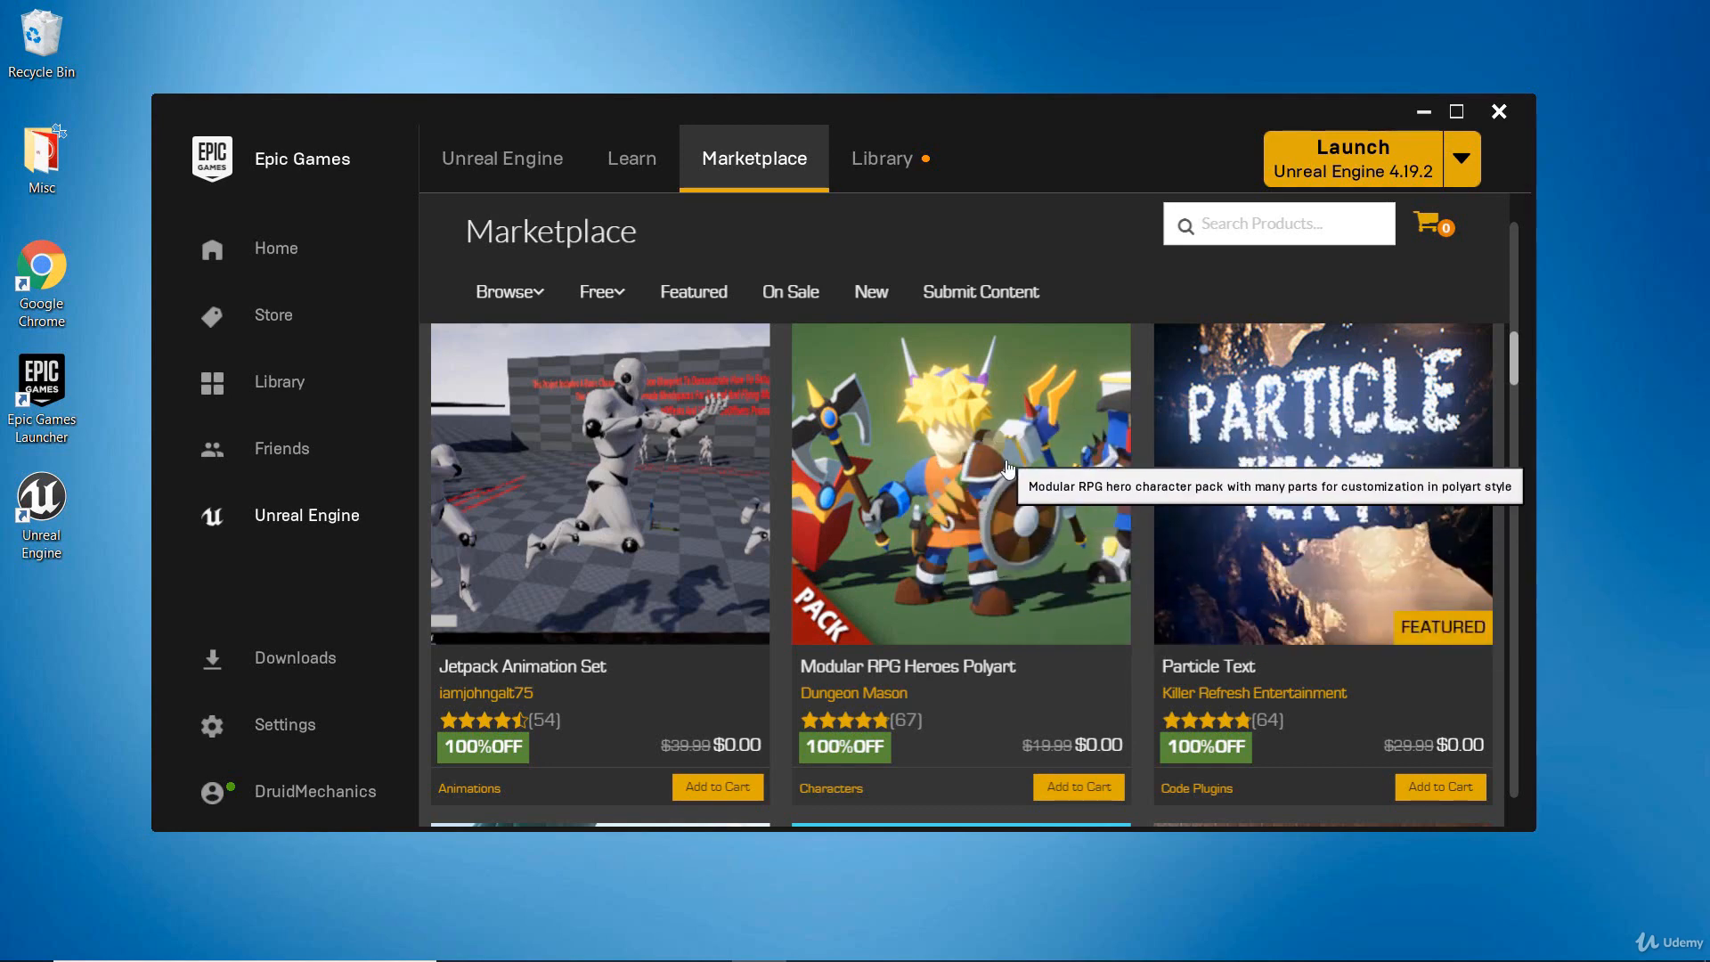
{"action": "scroll", "coordinate": [1008, 470], "scroll_direction": "down", "scroll_amount": 4}
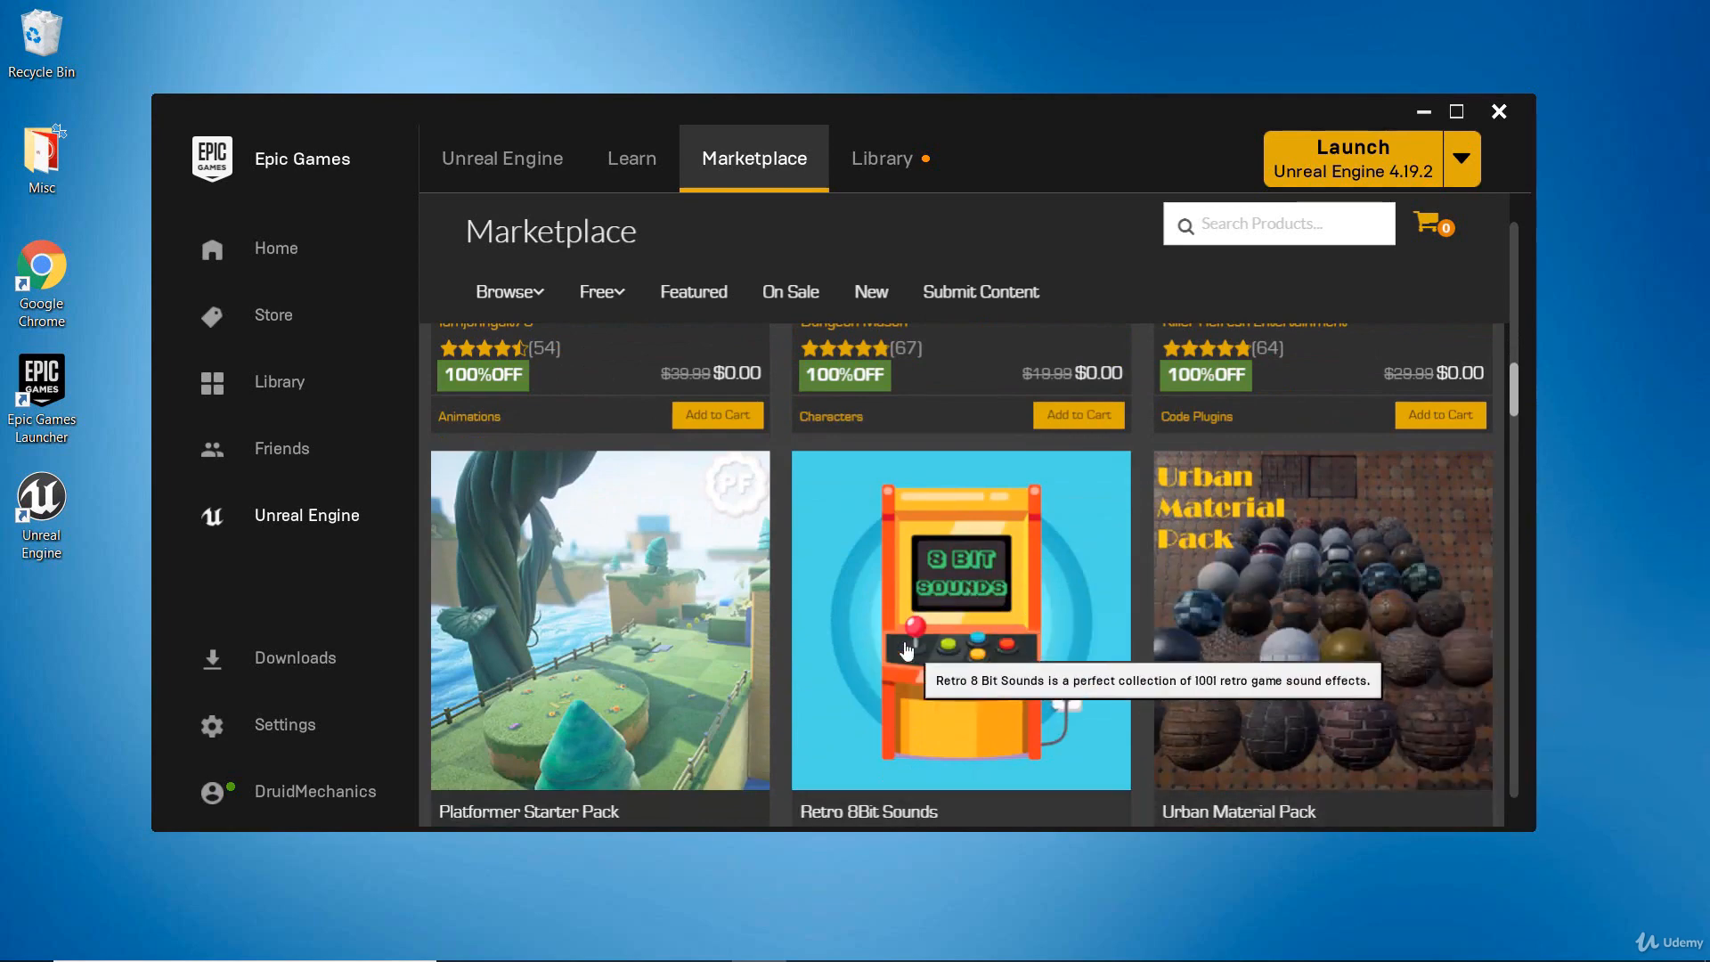
{"action": "scroll", "coordinate": [1017, 615], "scroll_direction": "down", "scroll_amount": 3}
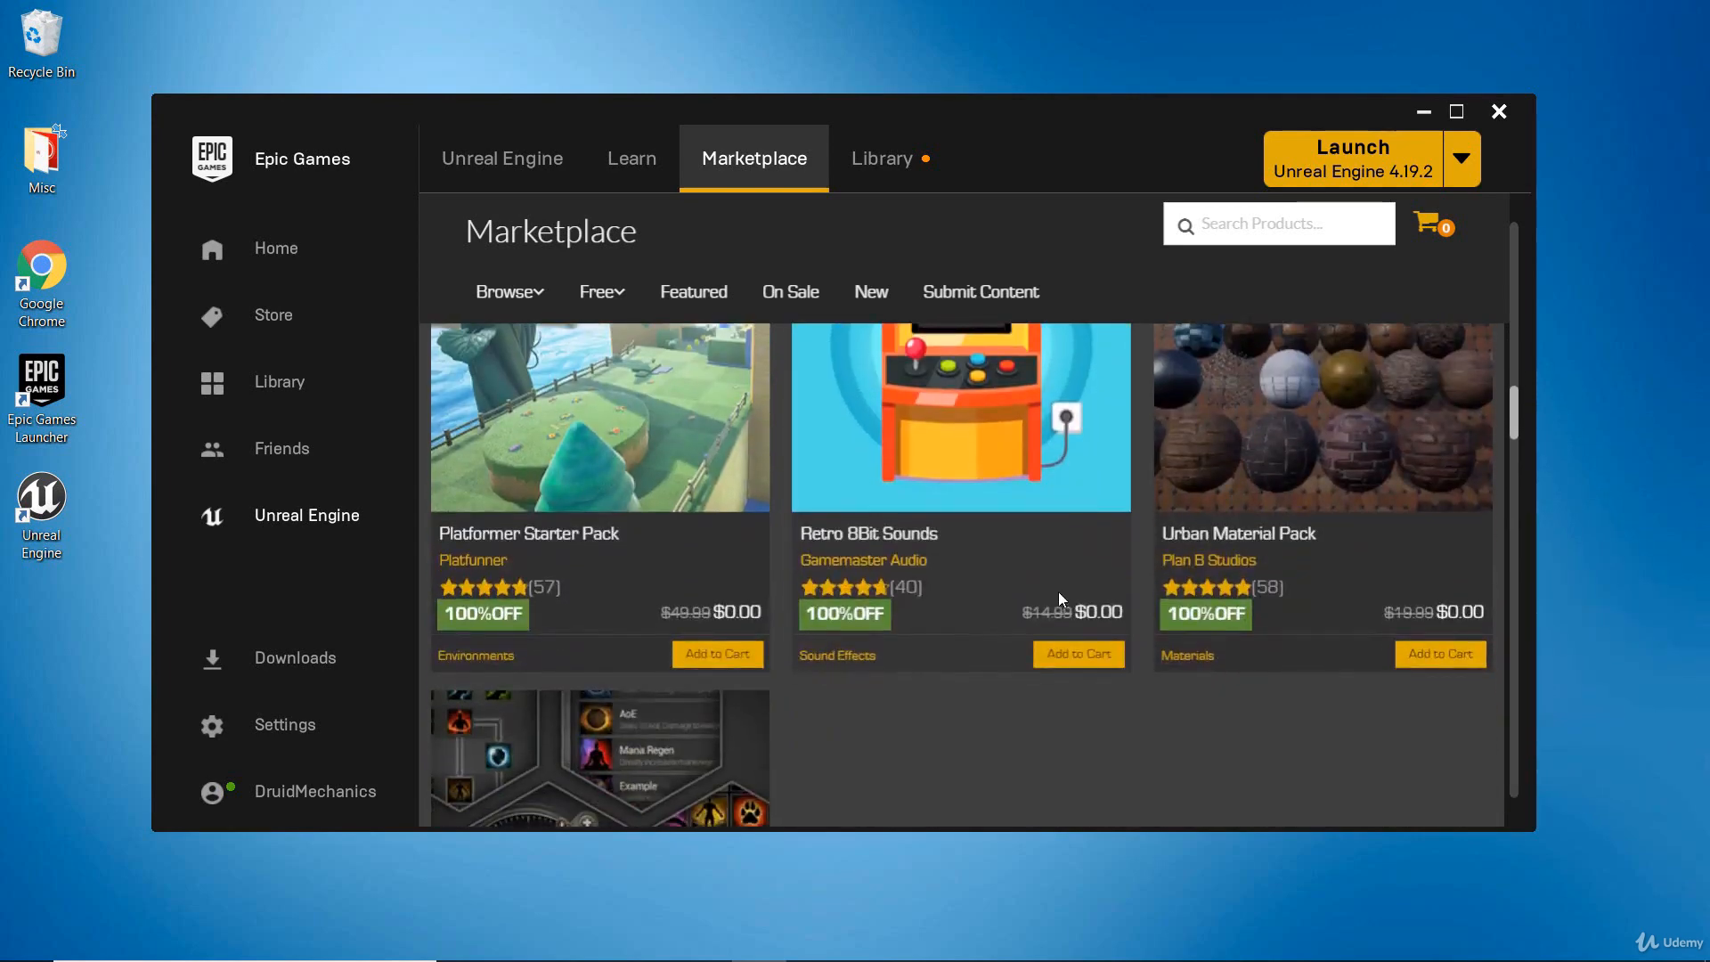
{"action": "left_click_drag", "start_coordinate": [1512, 449], "coordinate": [1532, 227]}
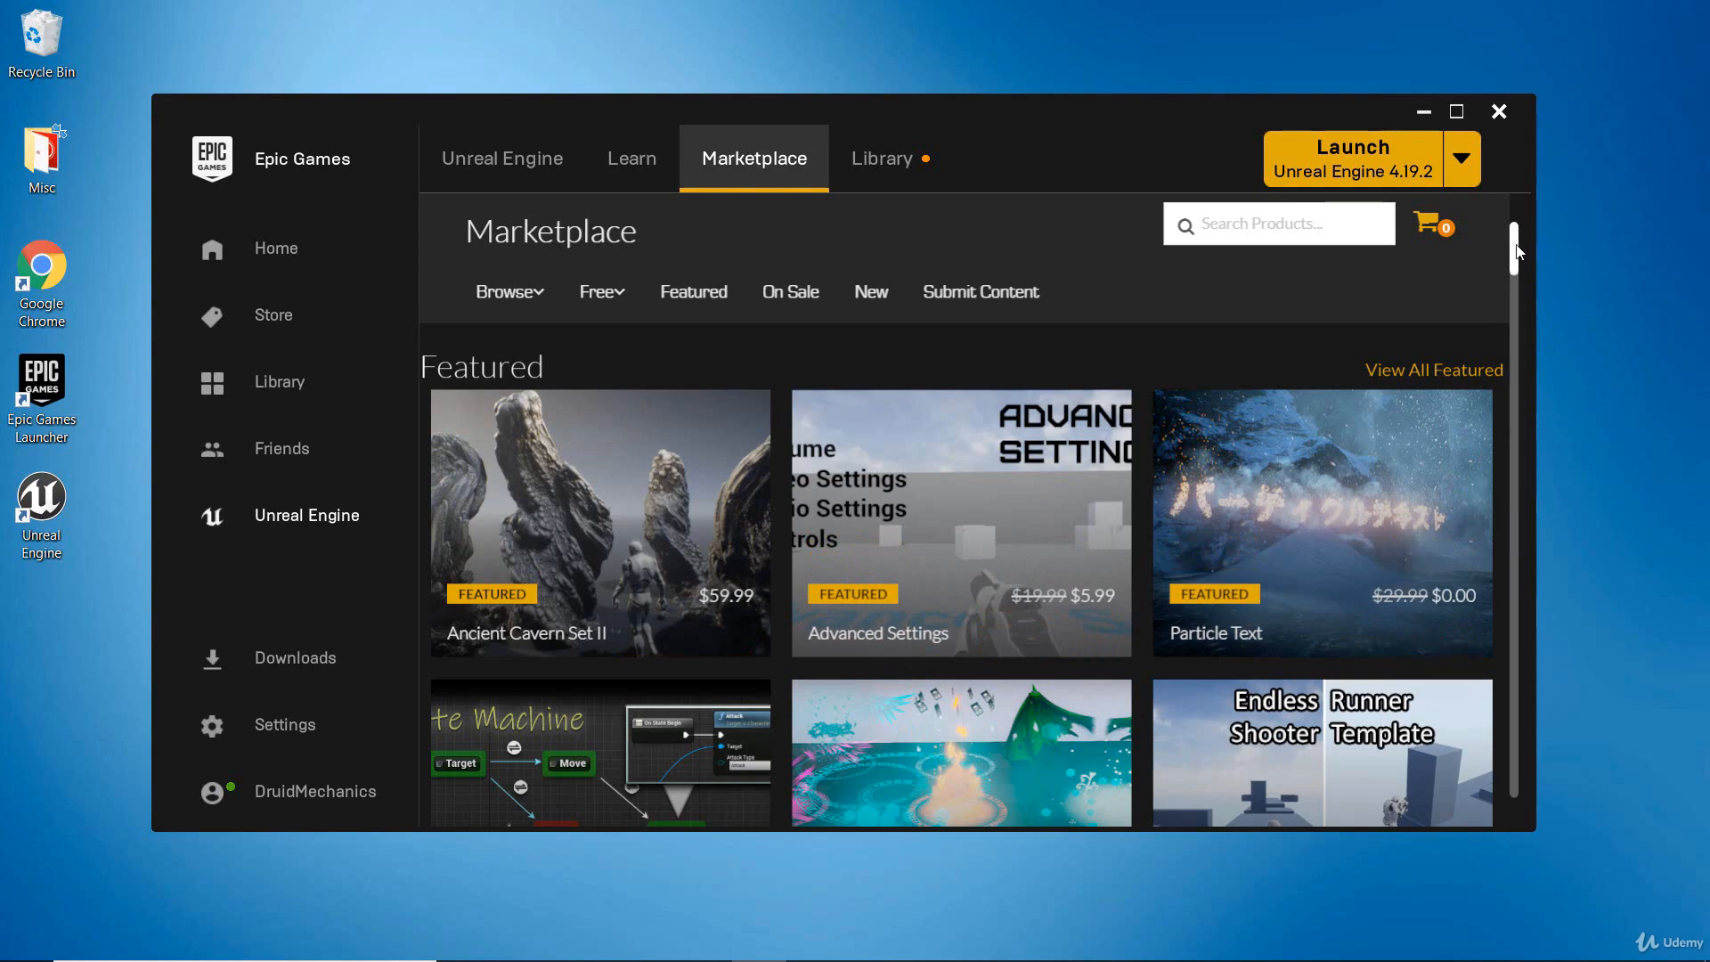
{"action": "scroll", "coordinate": [1531, 280], "scroll_direction": "down", "scroll_amount": 5}
{"action": "scroll", "coordinate": [1531, 281], "scroll_direction": "up", "scroll_amount": 5}
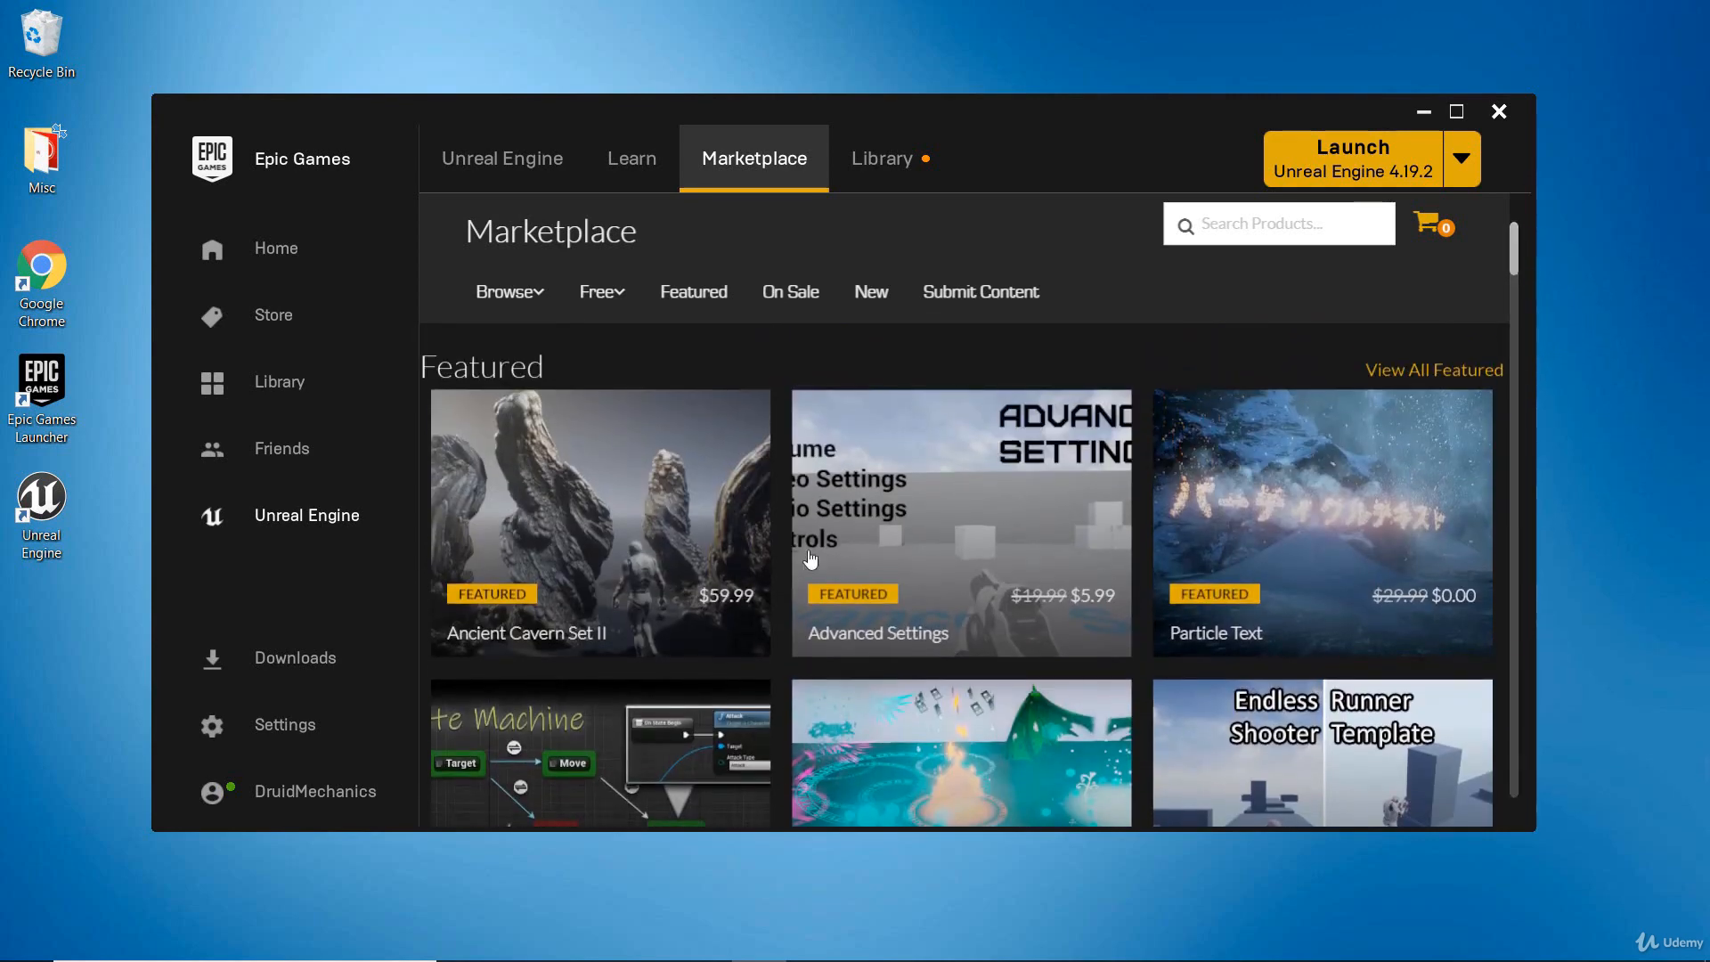
{"action": "mouse_move", "coordinate": [874, 581]}
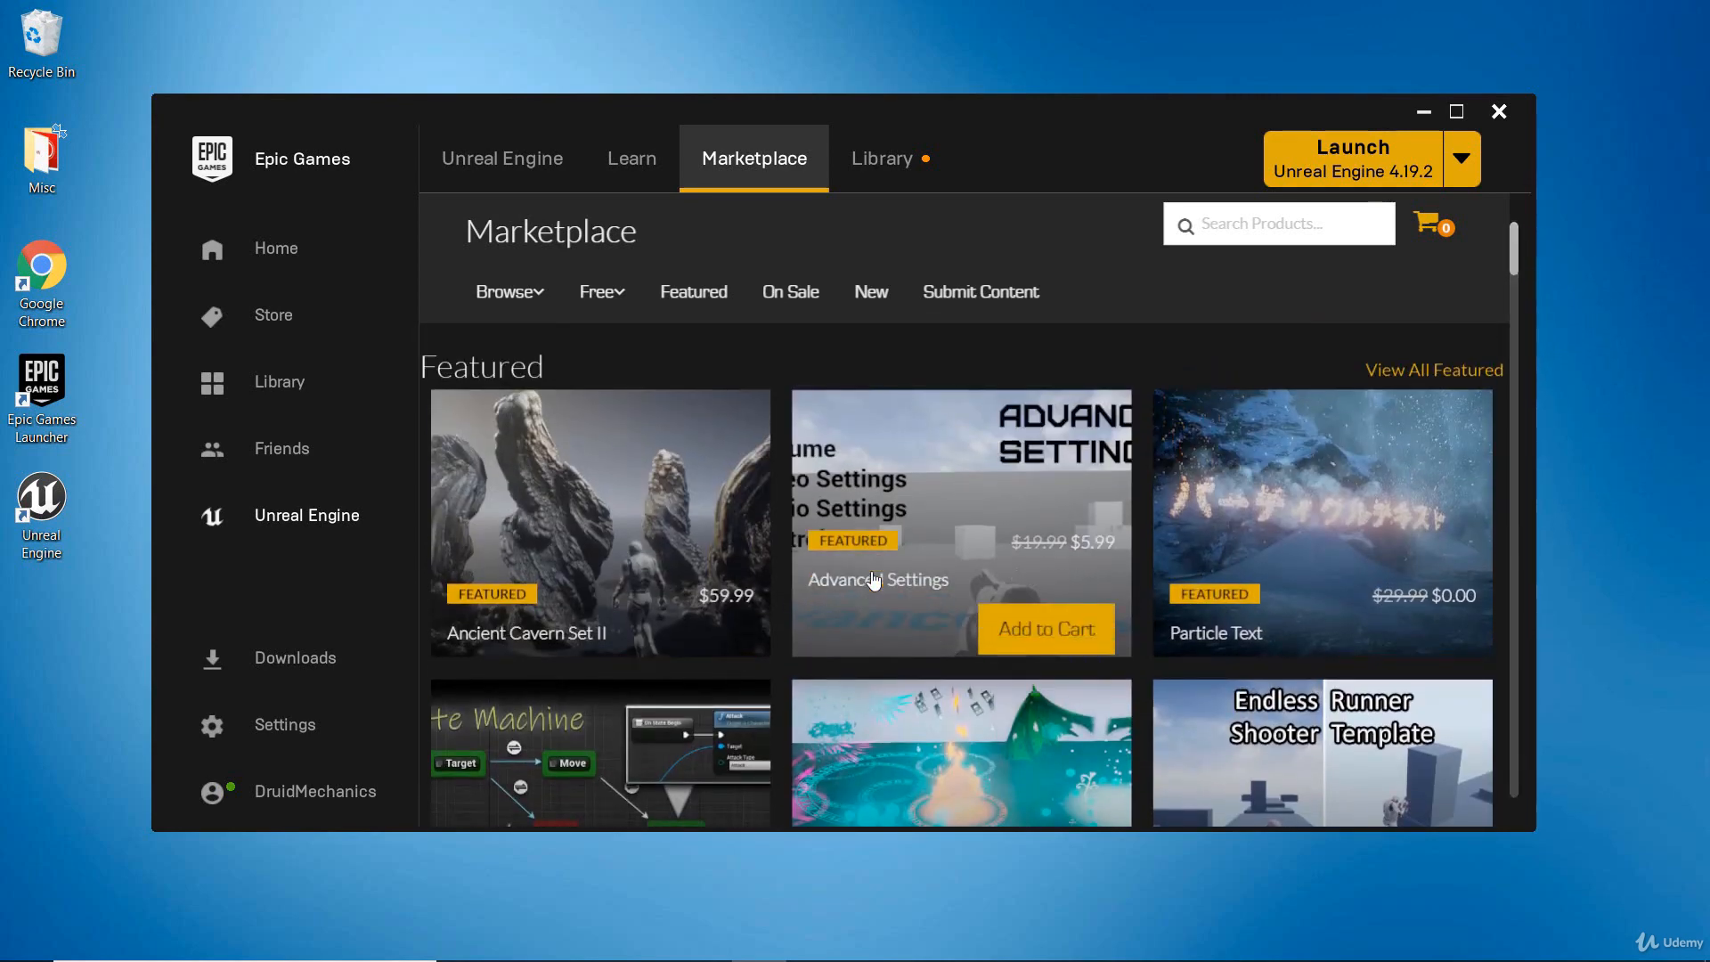
Step: Open the Unreal Engine library and add a new engine version slot beside the installed versions
{"action": "left_click", "coordinate": [896, 155]}
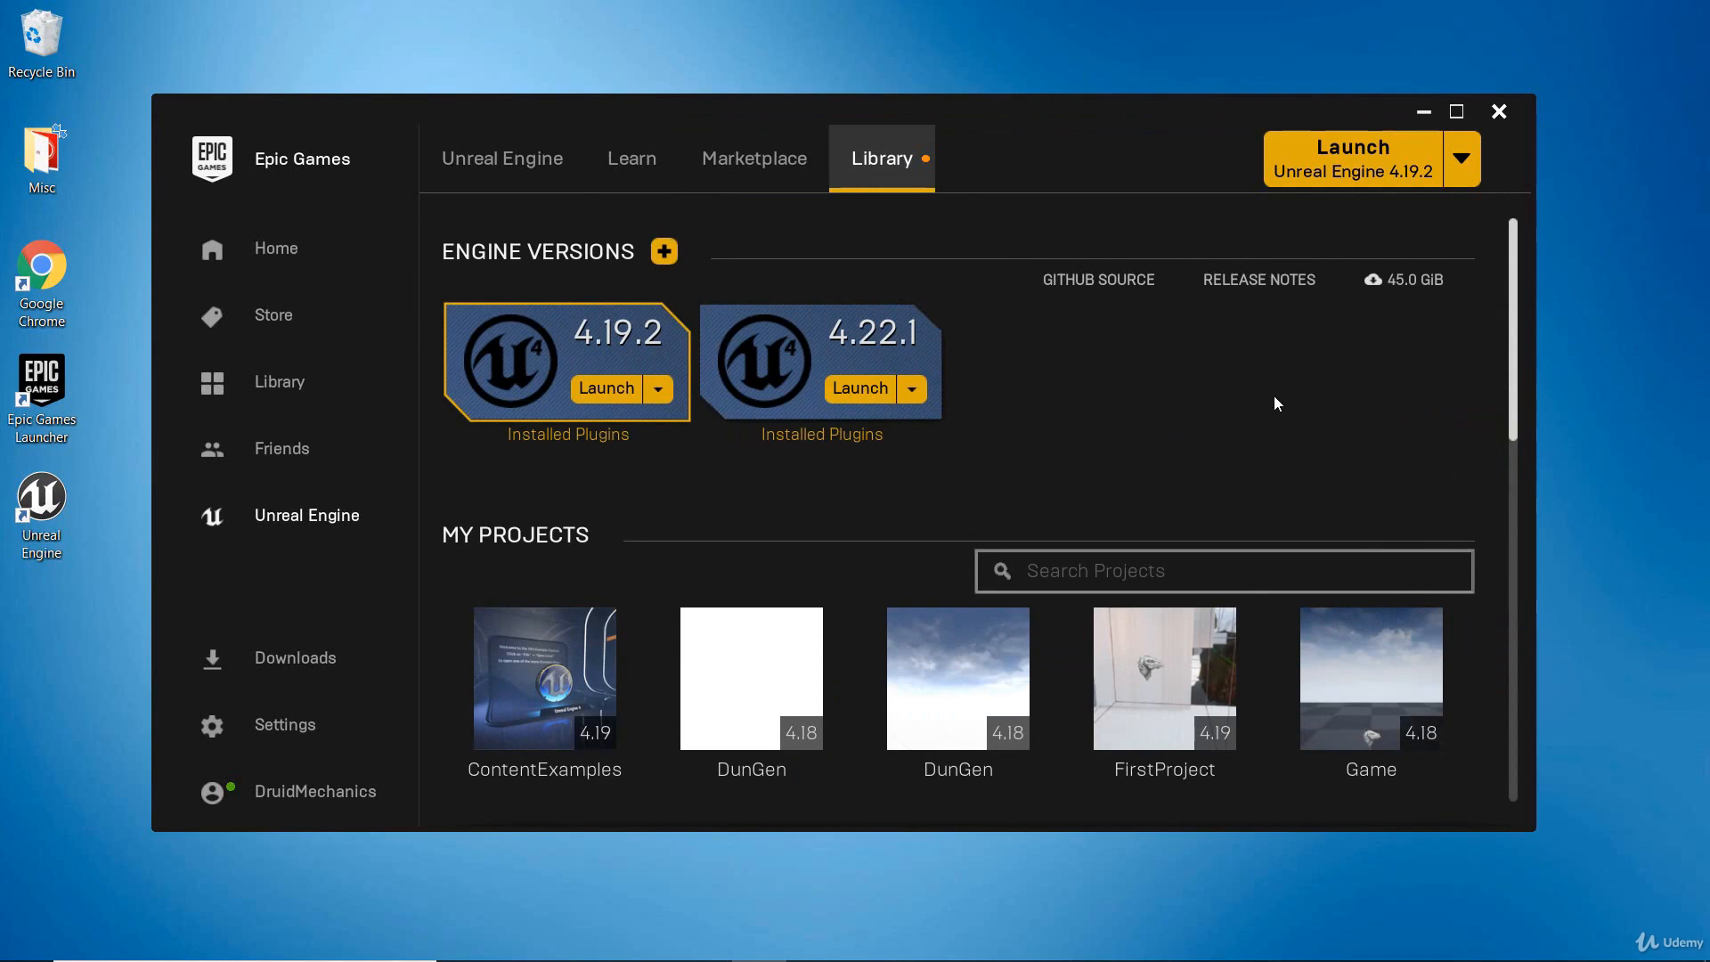
{"action": "left_click_drag", "start_coordinate": [1514, 303], "coordinate": [1588, 275]}
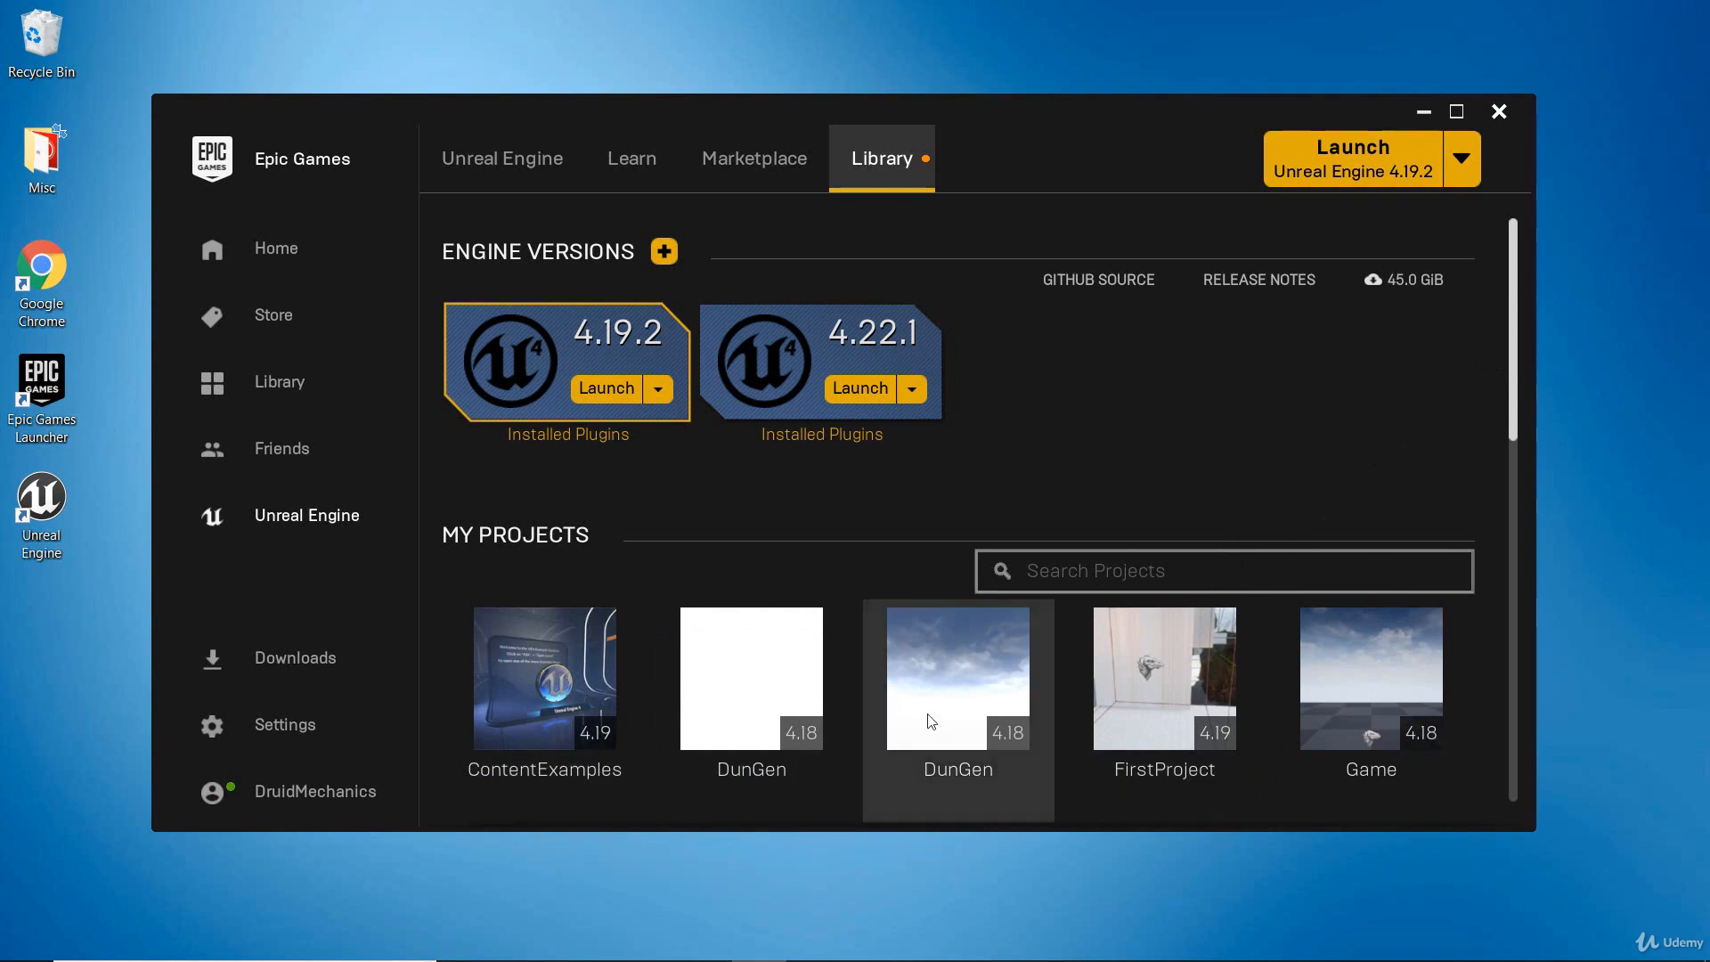
{"action": "mouse_move", "coordinate": [634, 263]}
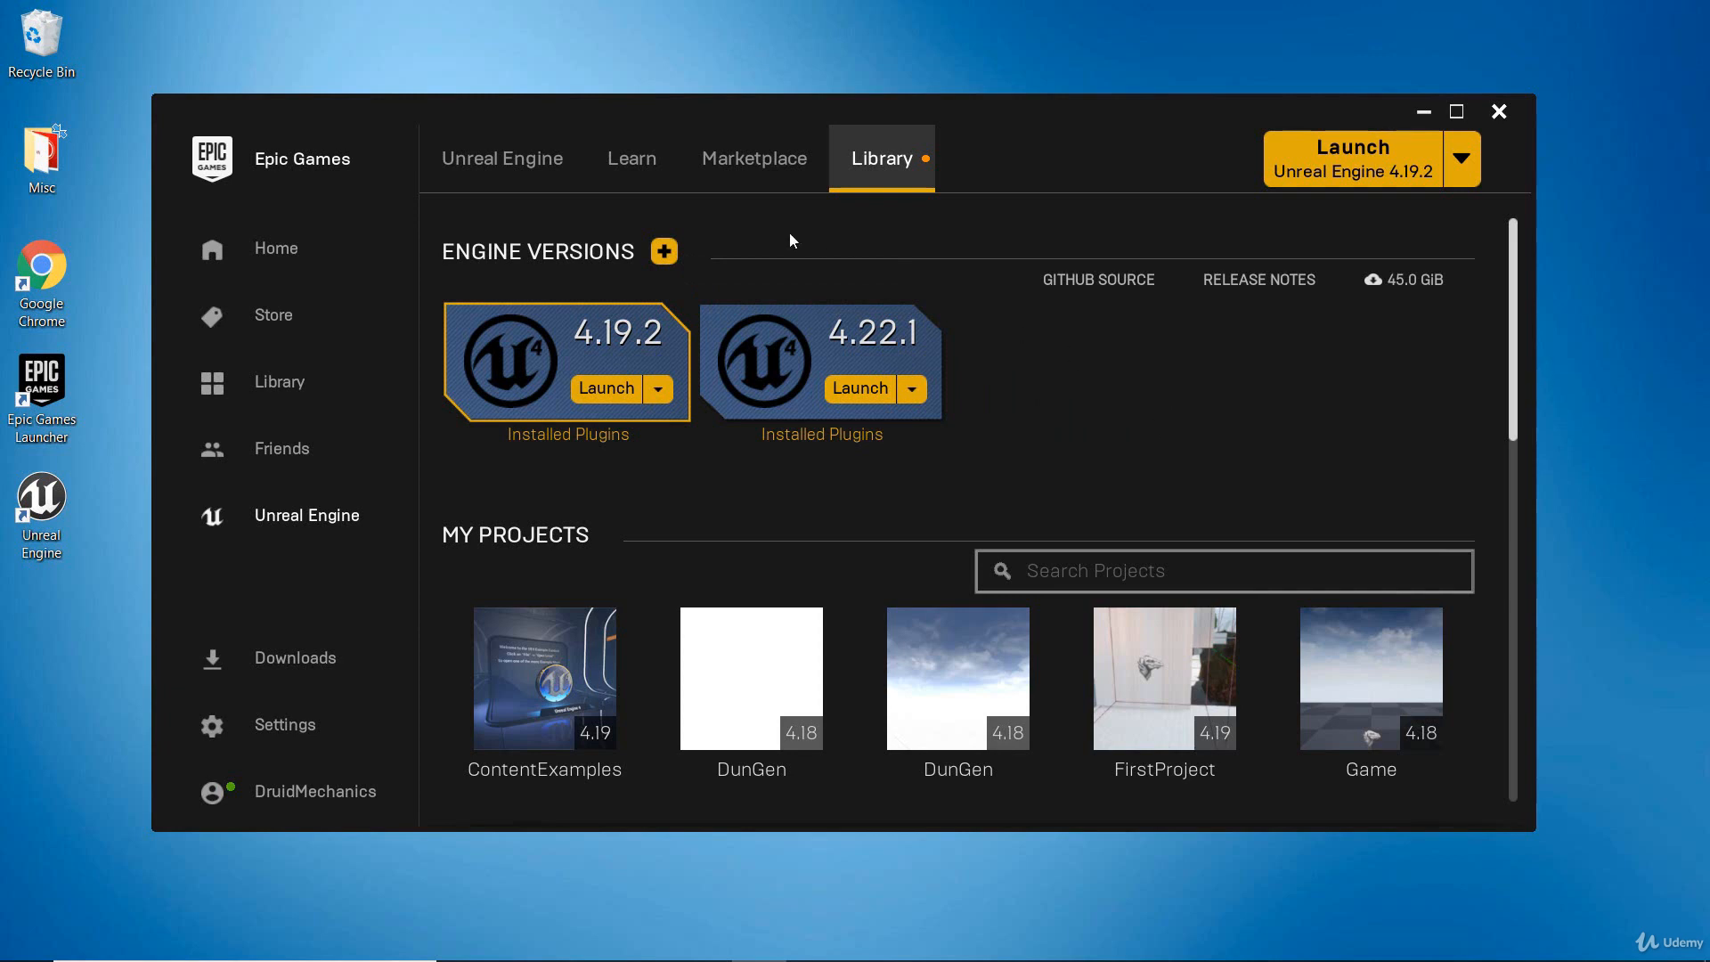
{"action": "left_click", "coordinate": [668, 255]}
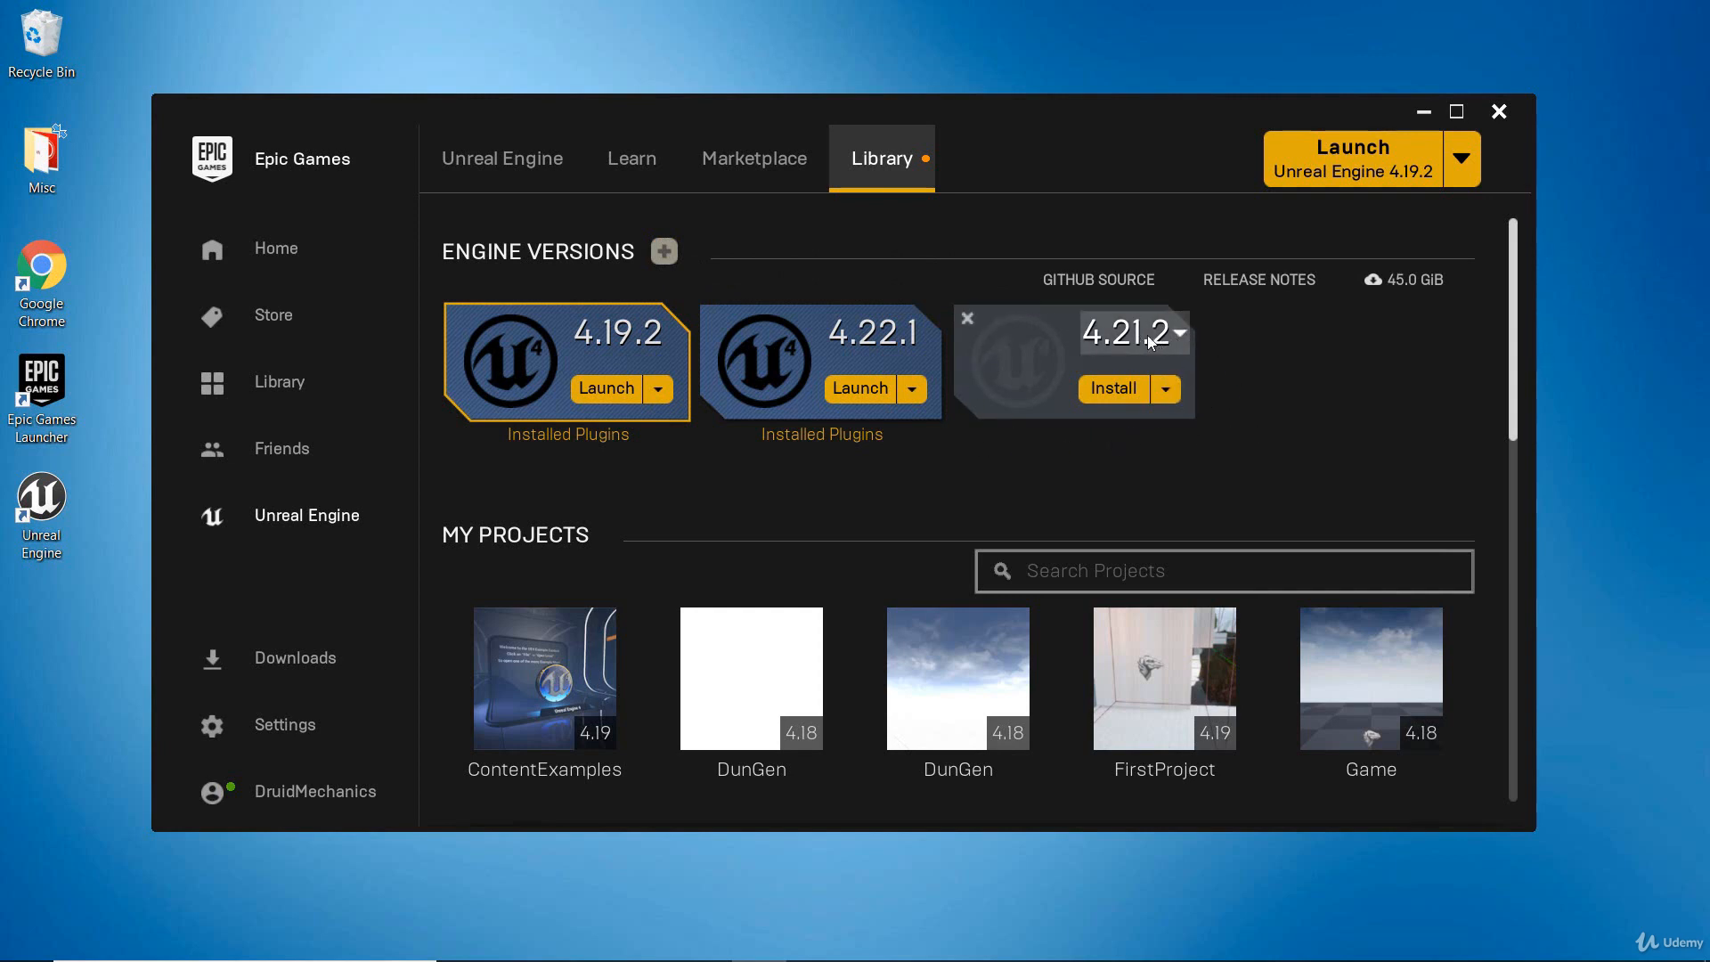
Step: Look through the engine versions available for the new slot, down to 4.0.2 and Magic Leap 0.16
{"action": "left_click", "coordinate": [1185, 331]}
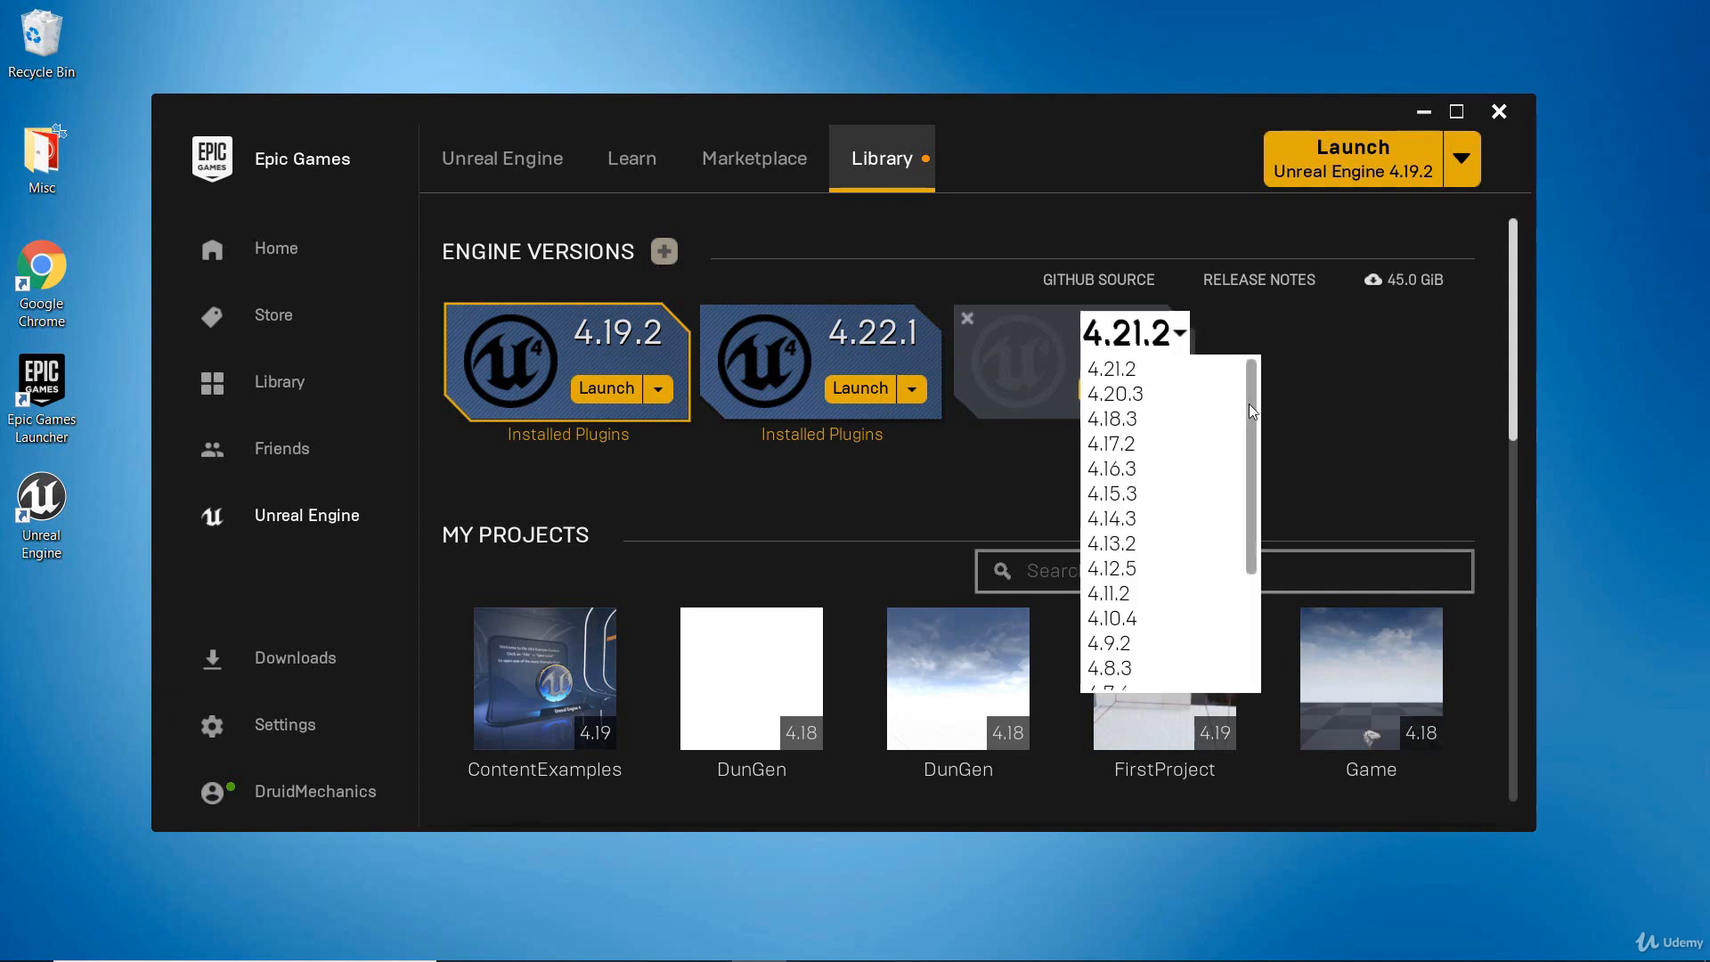
{"action": "left_click_drag", "start_coordinate": [1249, 403], "coordinate": [1281, 579]}
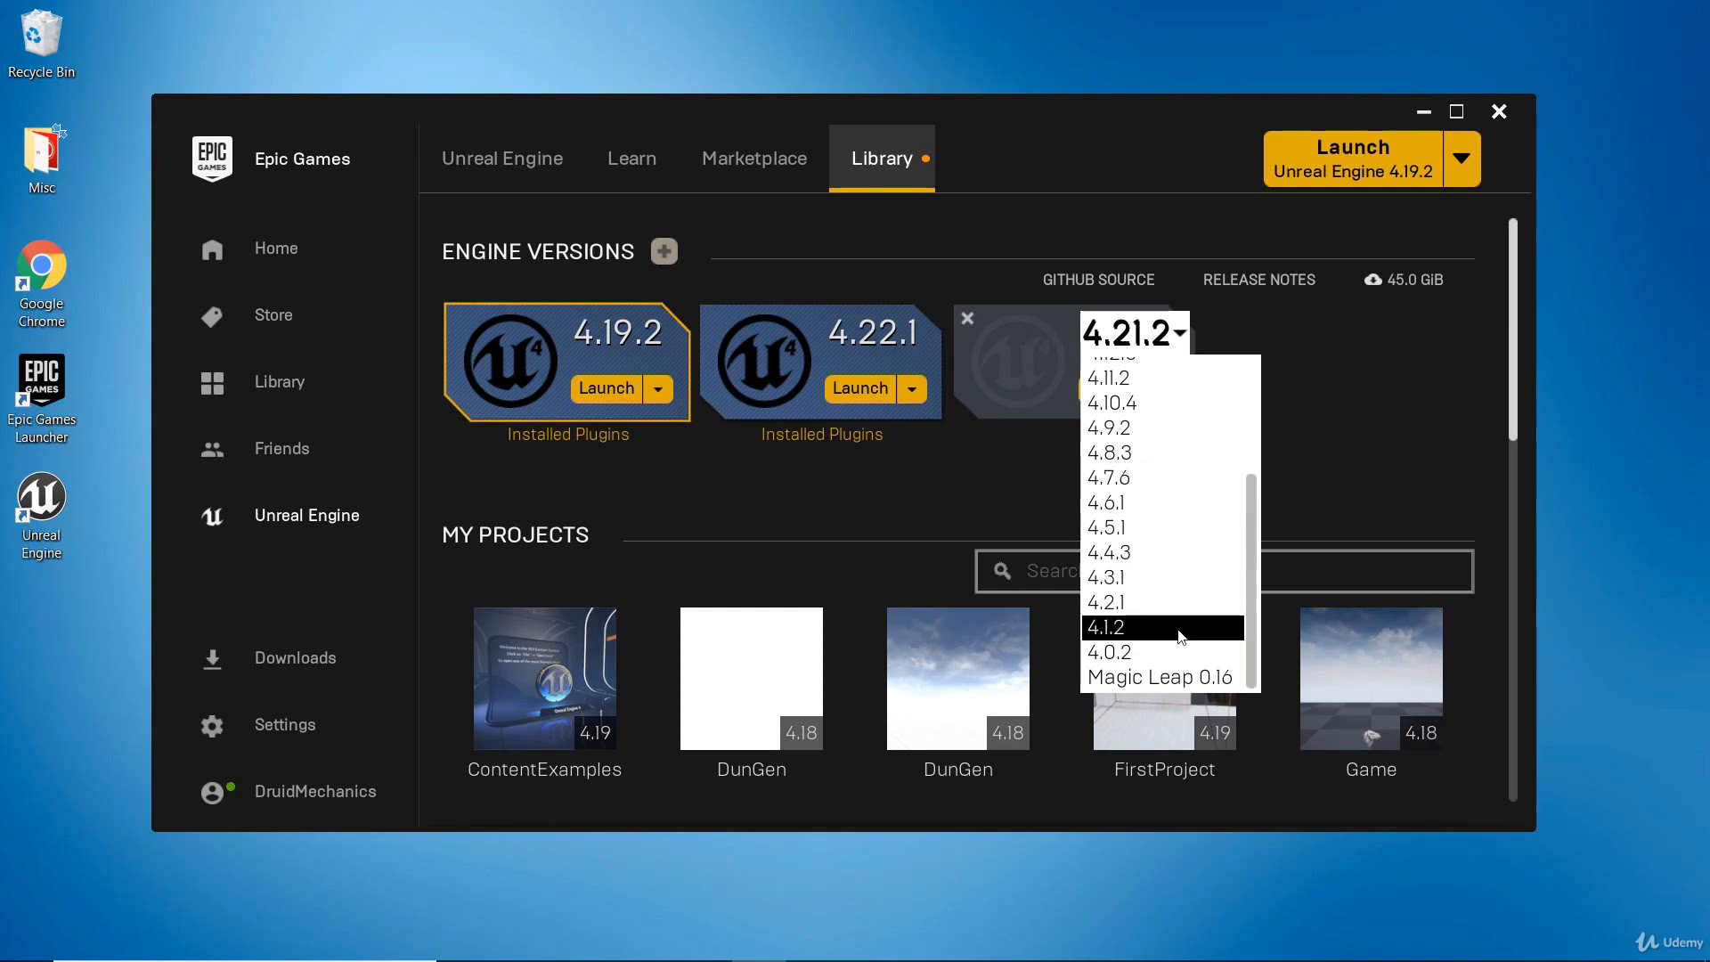
{"action": "left_click_drag", "start_coordinate": [1248, 630], "coordinate": [1270, 482]}
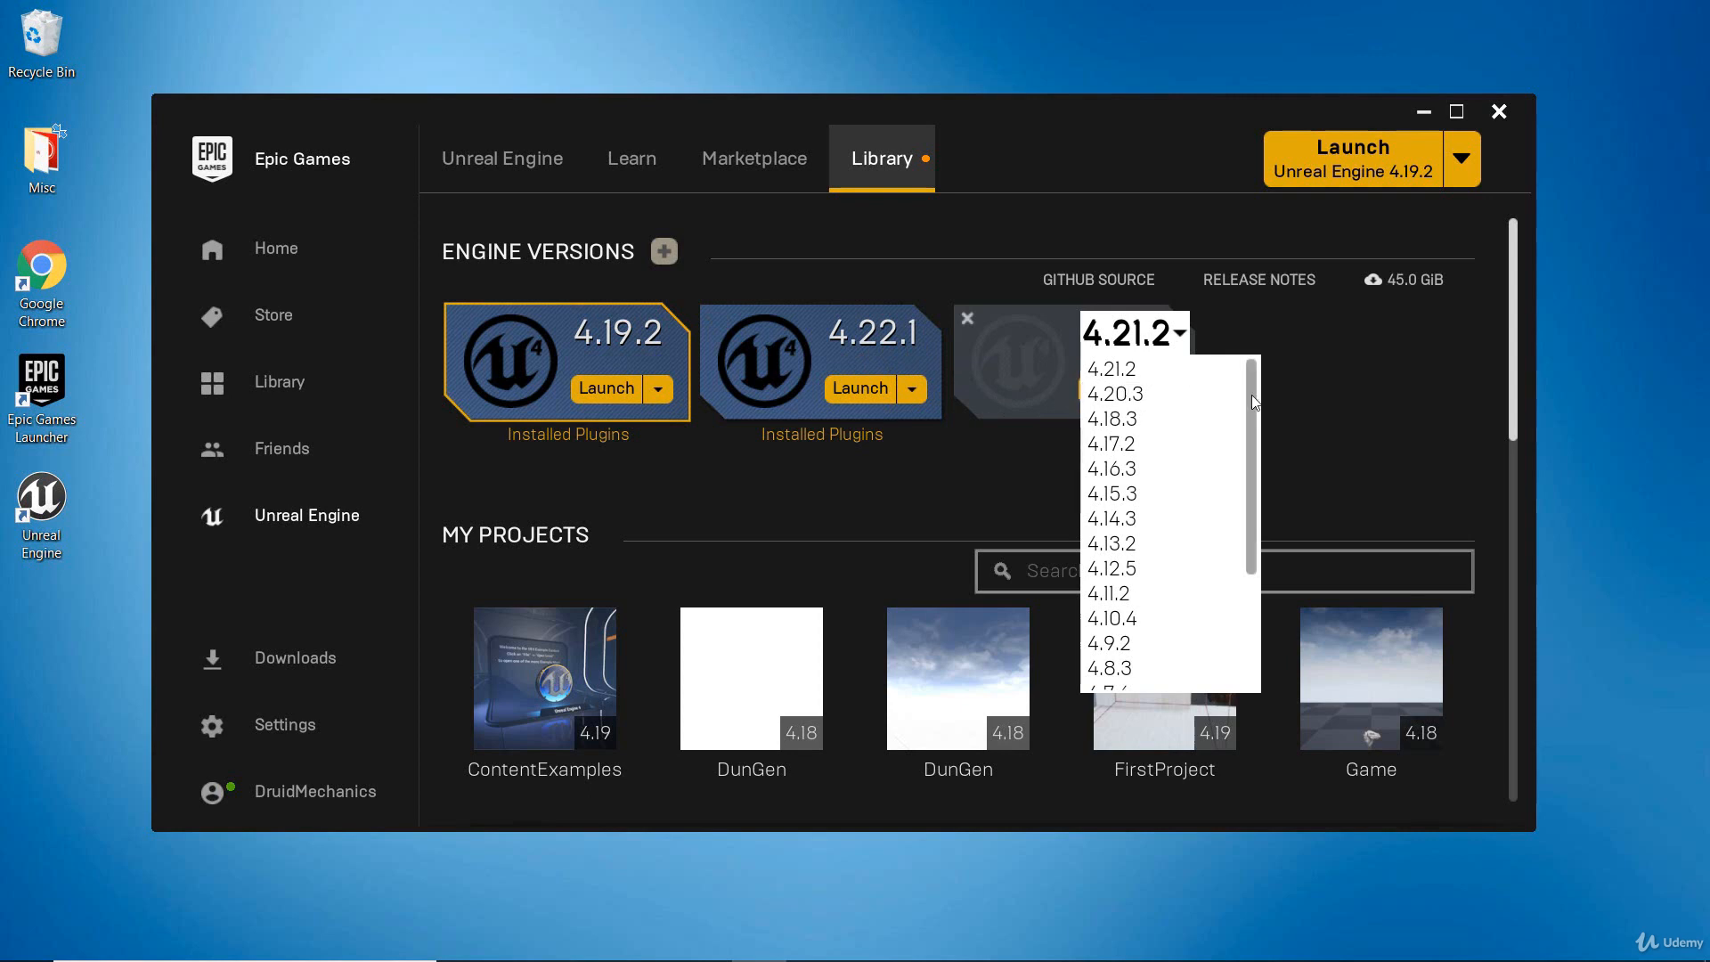
{"action": "mouse_move", "coordinate": [1252, 394]}
{"action": "left_mouse_down"}
{"action": "mouse_move", "coordinate": [1264, 442]}
{"action": "mouse_move", "coordinate": [1268, 381]}
{"action": "left_mouse_up"}
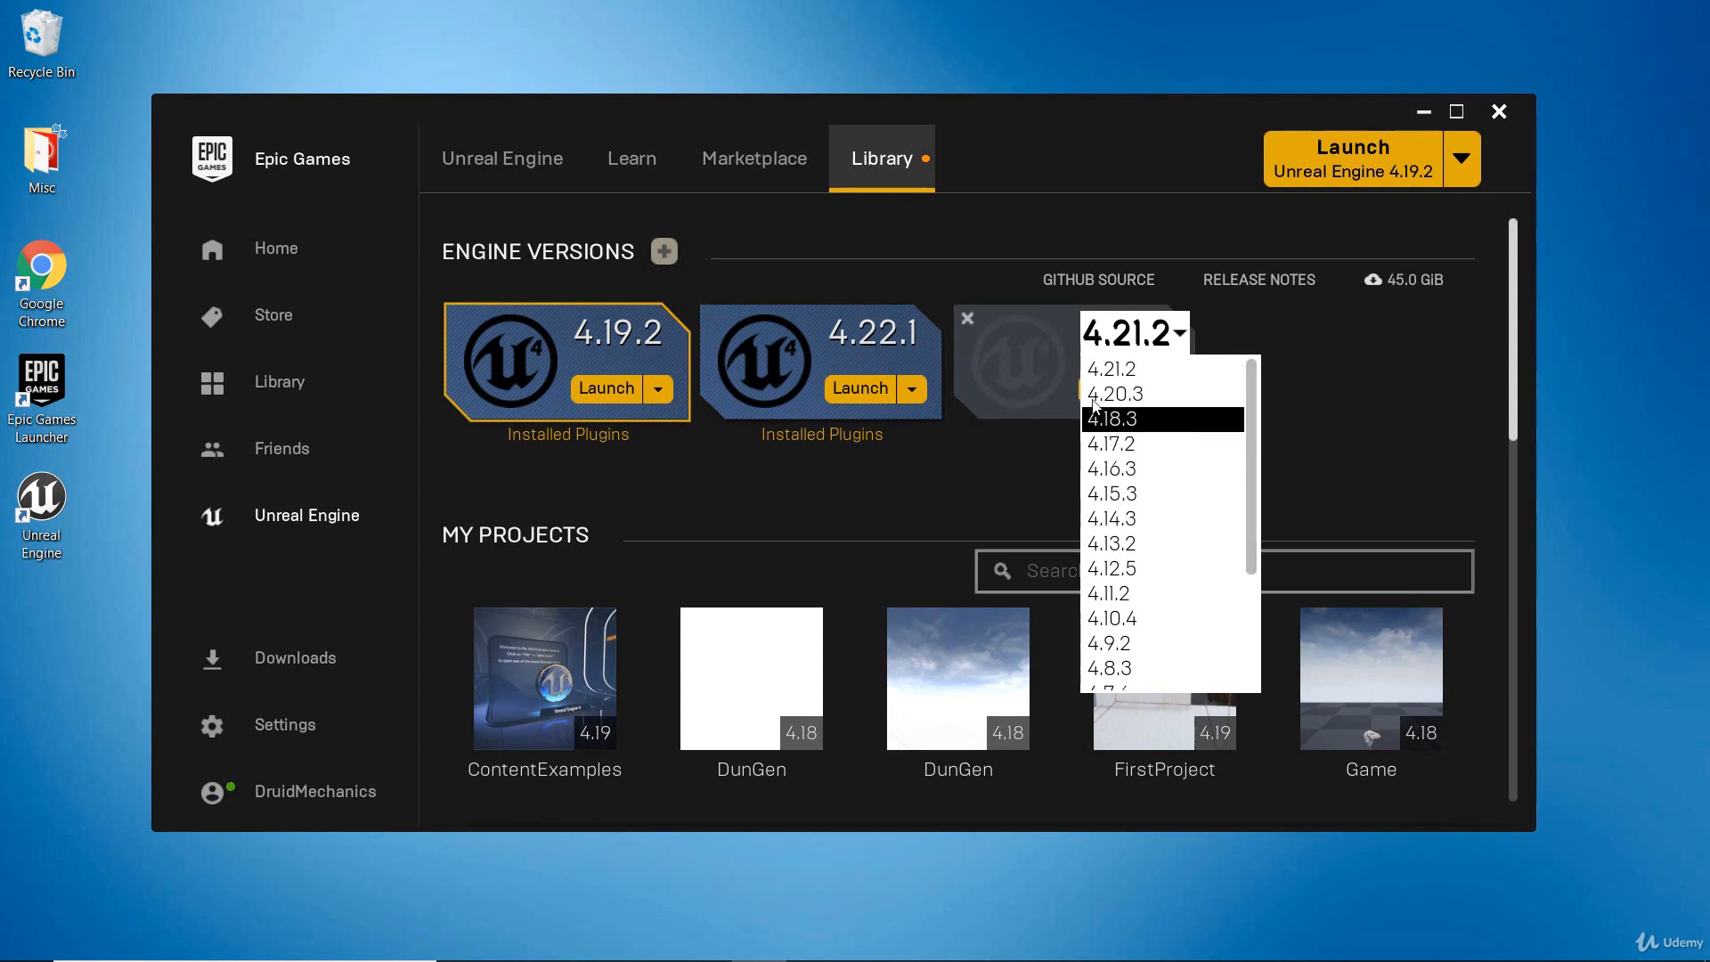
{"action": "left_click", "coordinate": [1262, 388]}
{"action": "left_click", "coordinate": [1182, 334]}
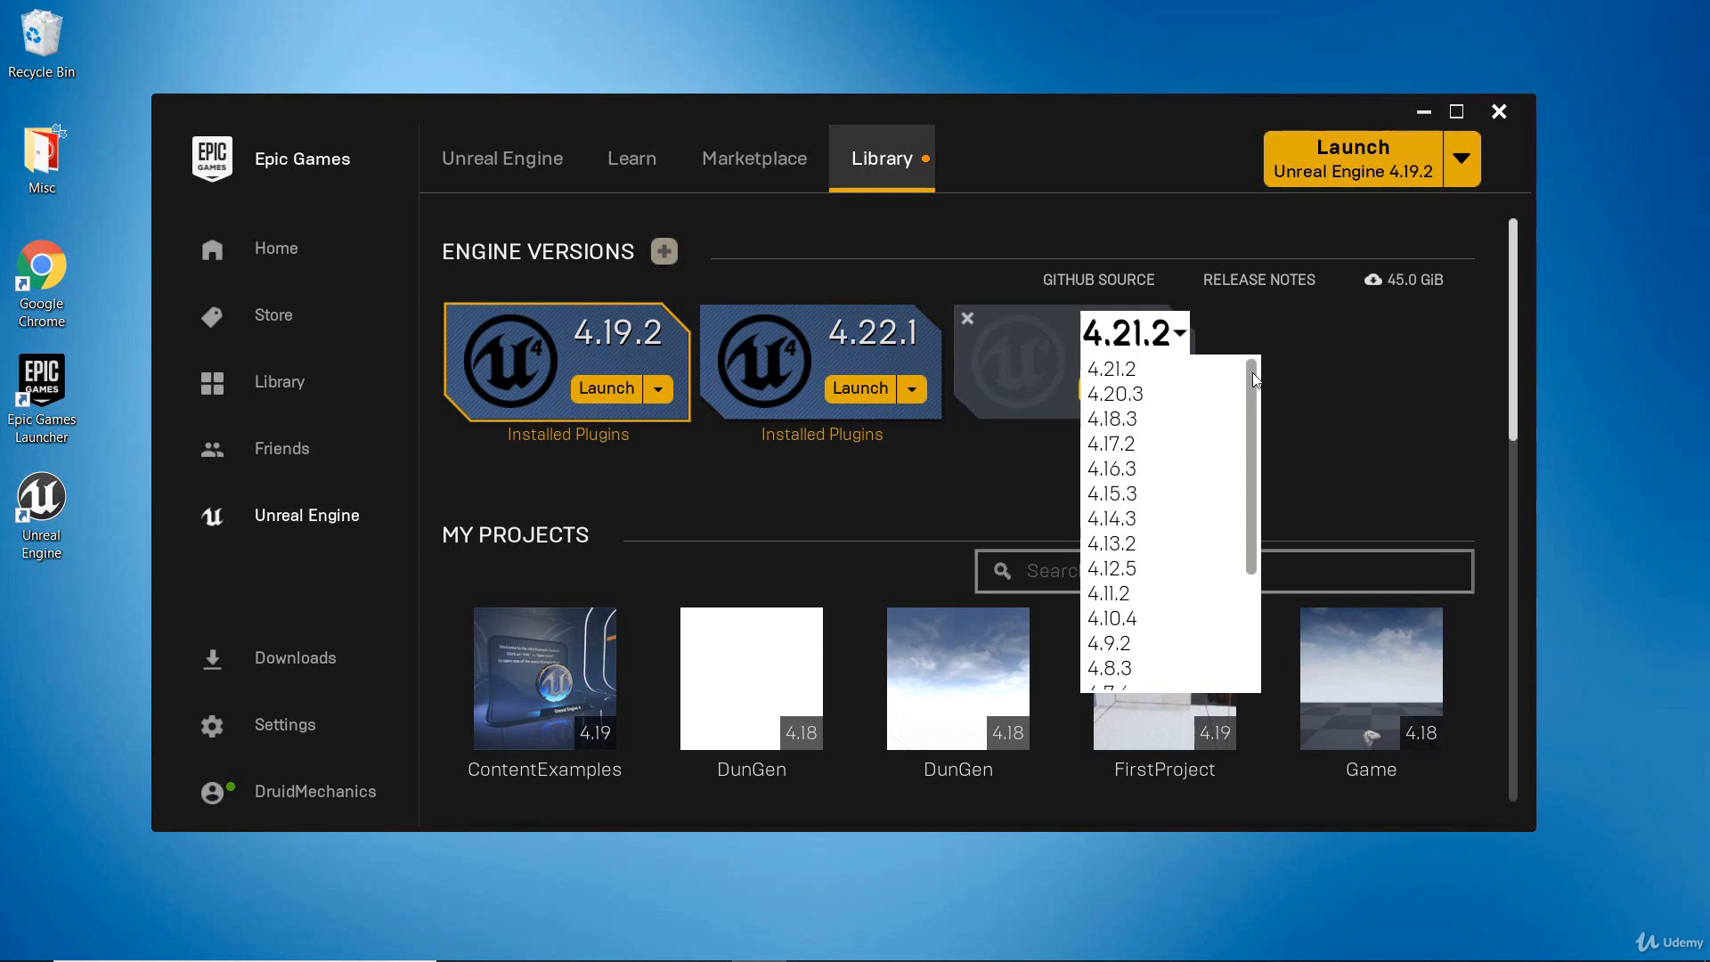
{"action": "left_click", "coordinate": [1335, 318]}
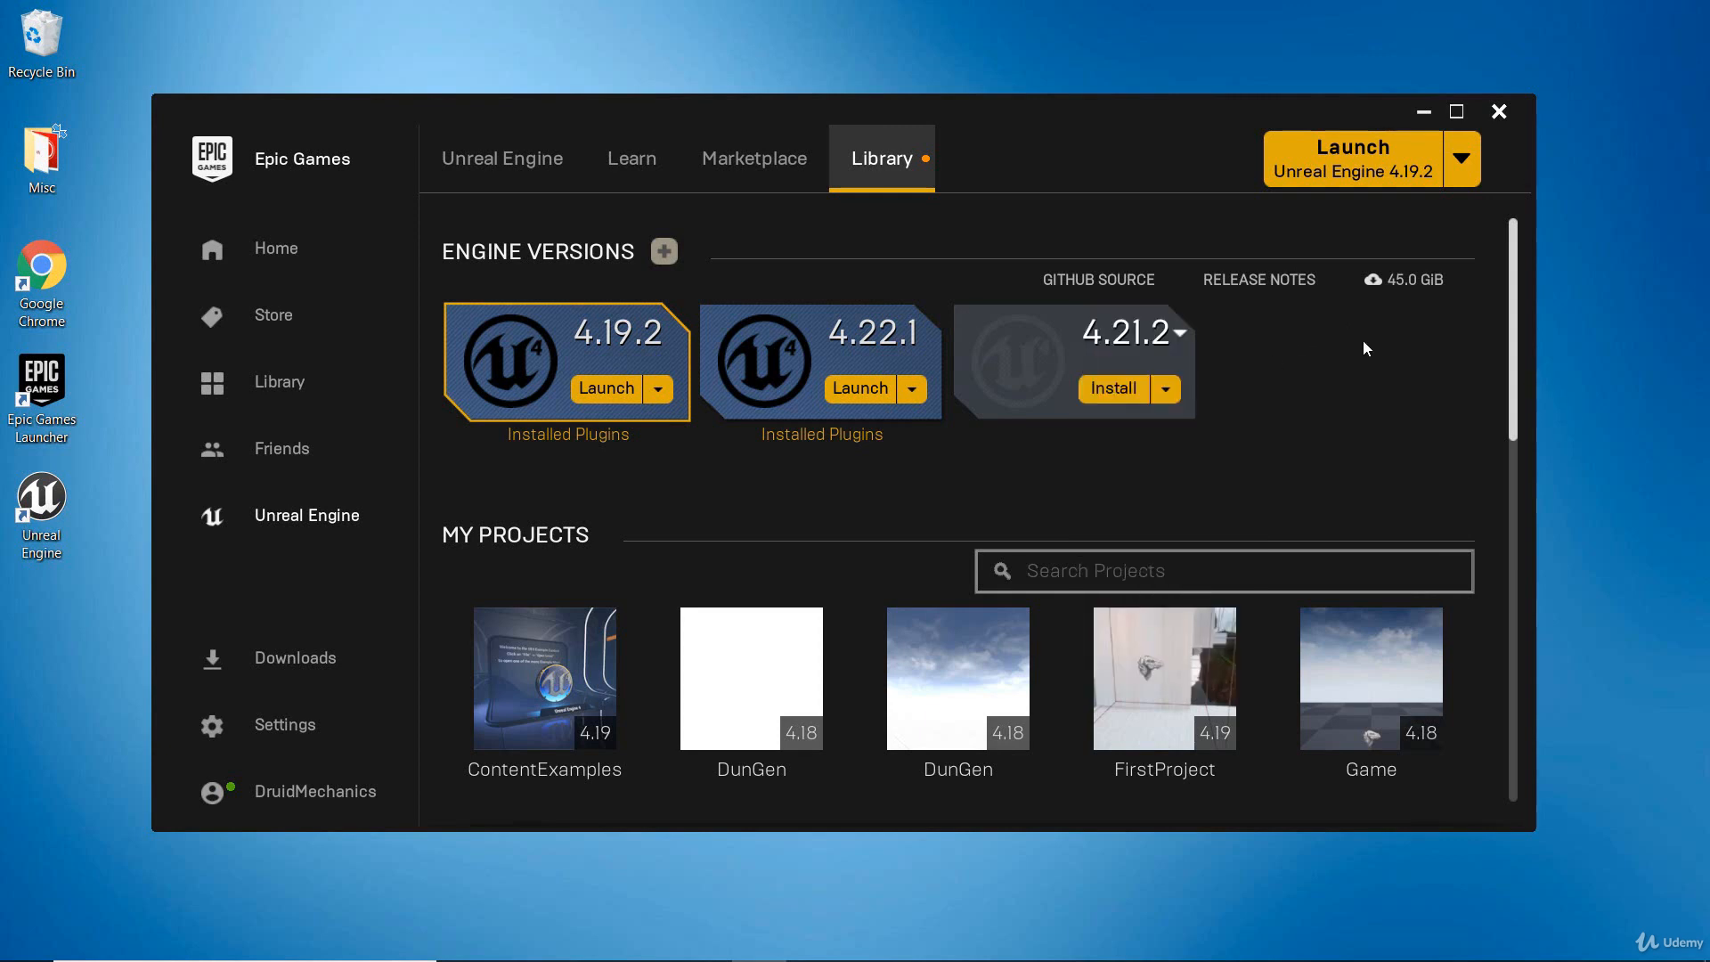
Step: Recheck the newest releases in the uninstalled engine slot's version list and glance over the rest of the library
{"action": "left_click", "coordinate": [1180, 335]}
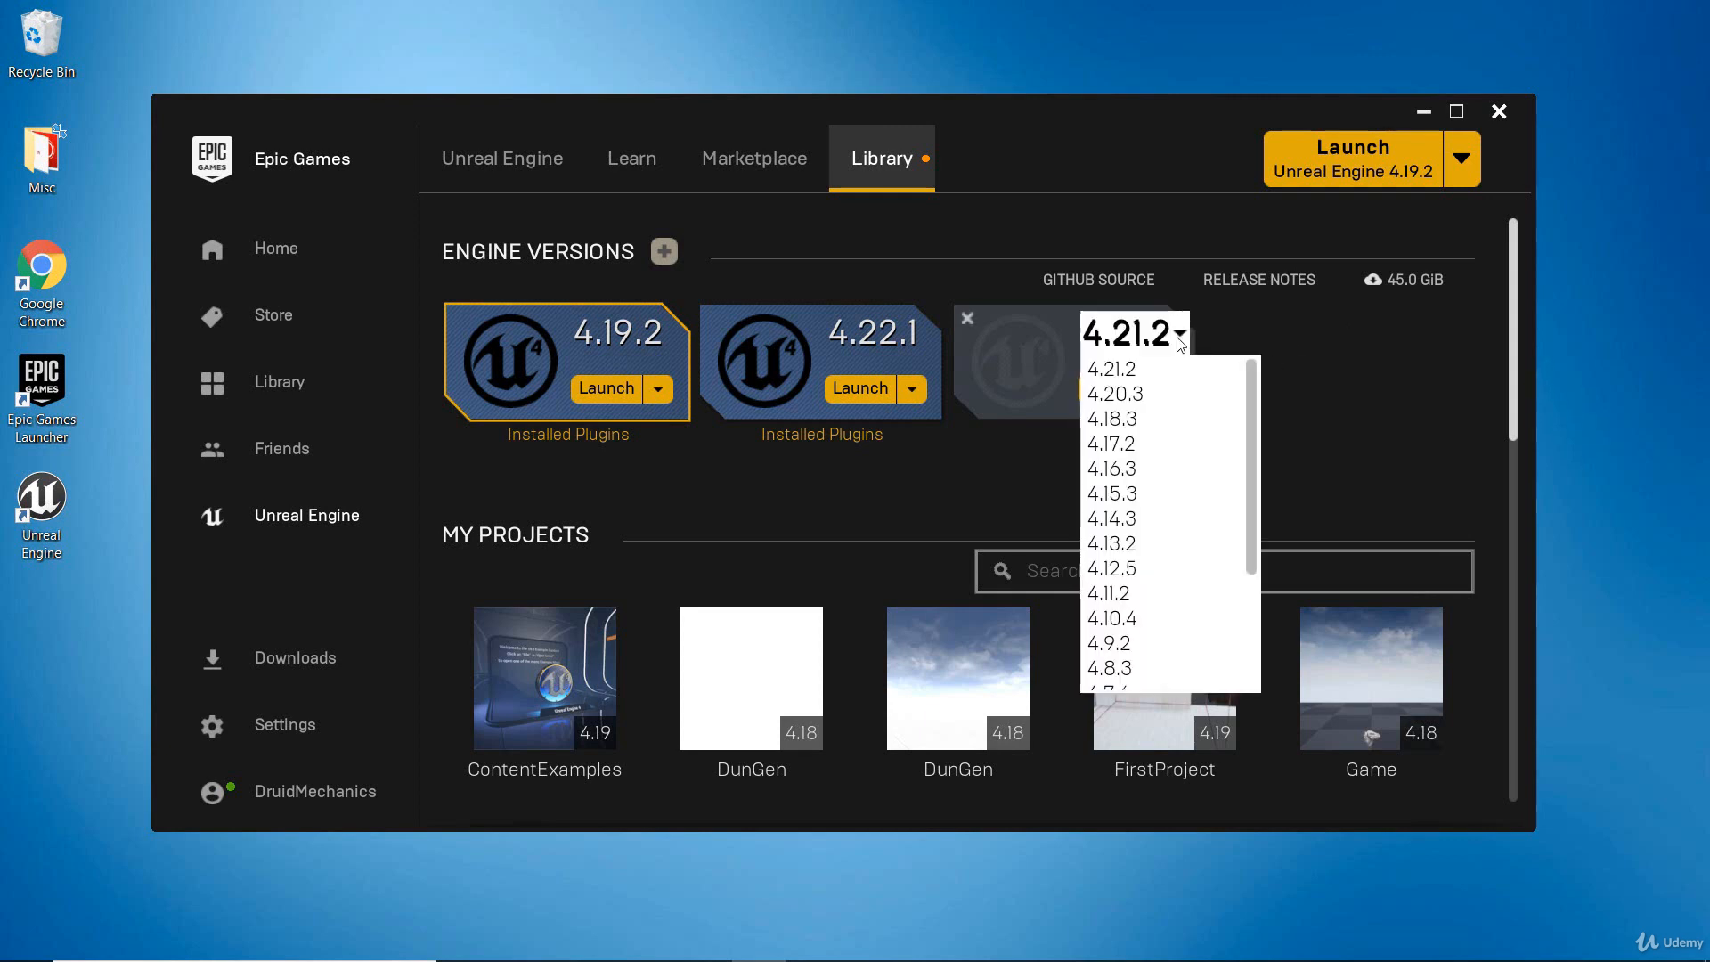
{"action": "left_click", "coordinate": [1325, 380]}
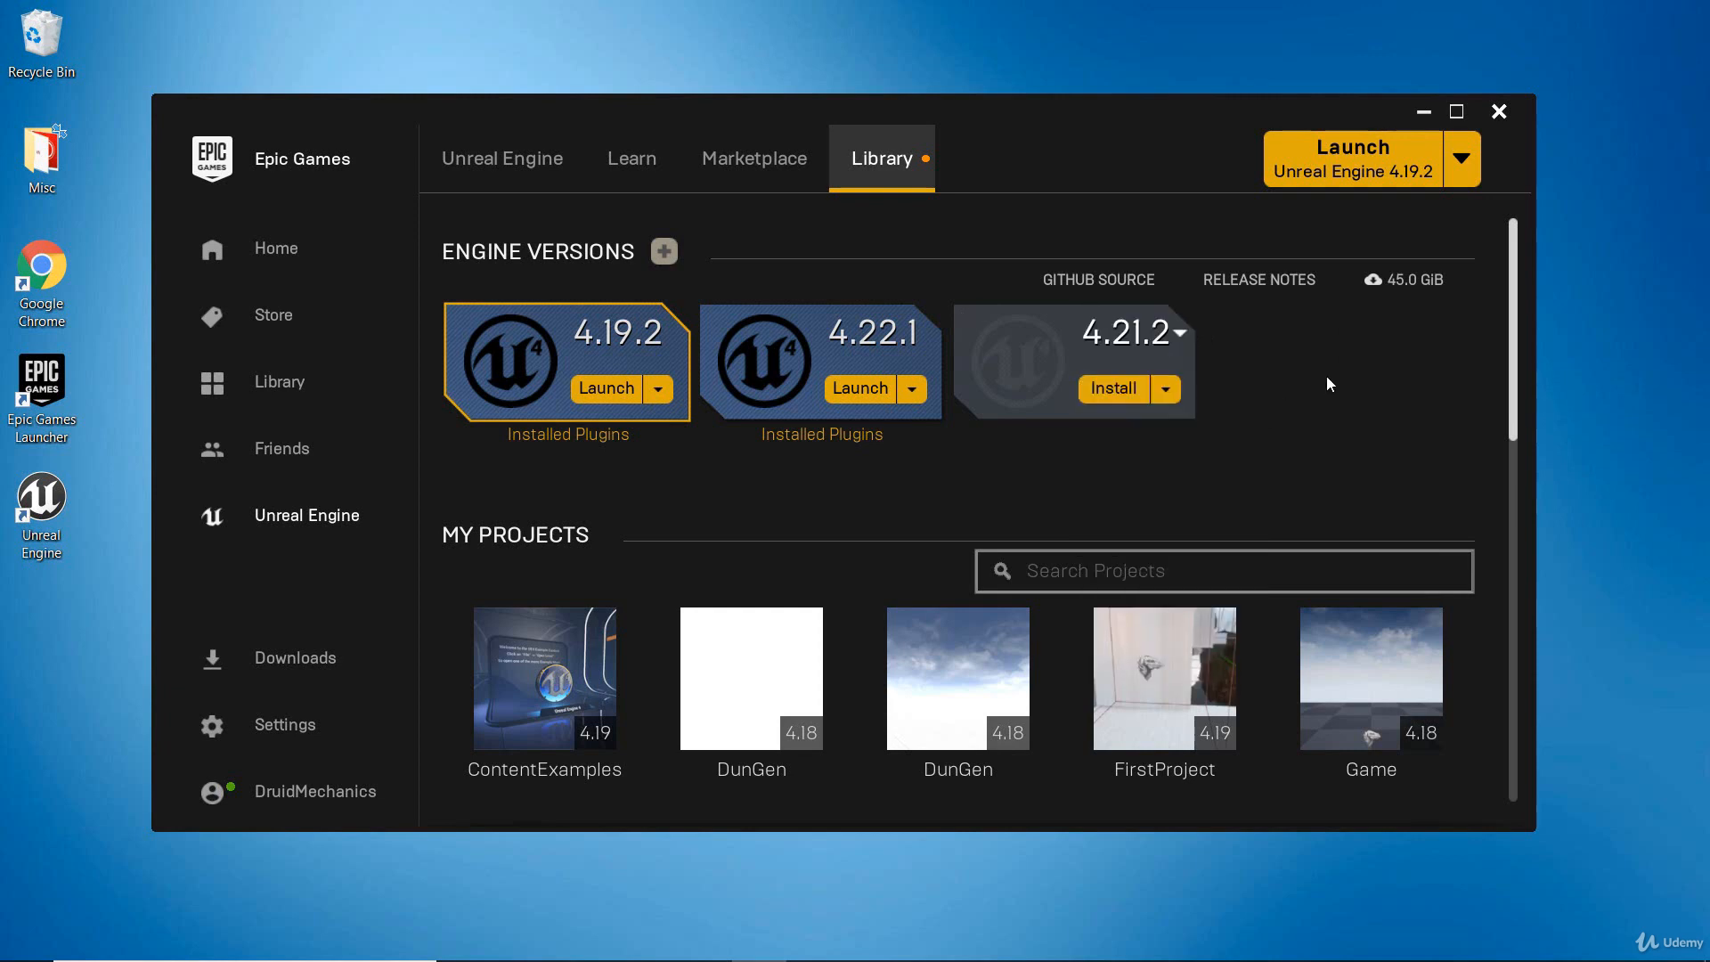
{"action": "left_click", "coordinate": [1180, 334]}
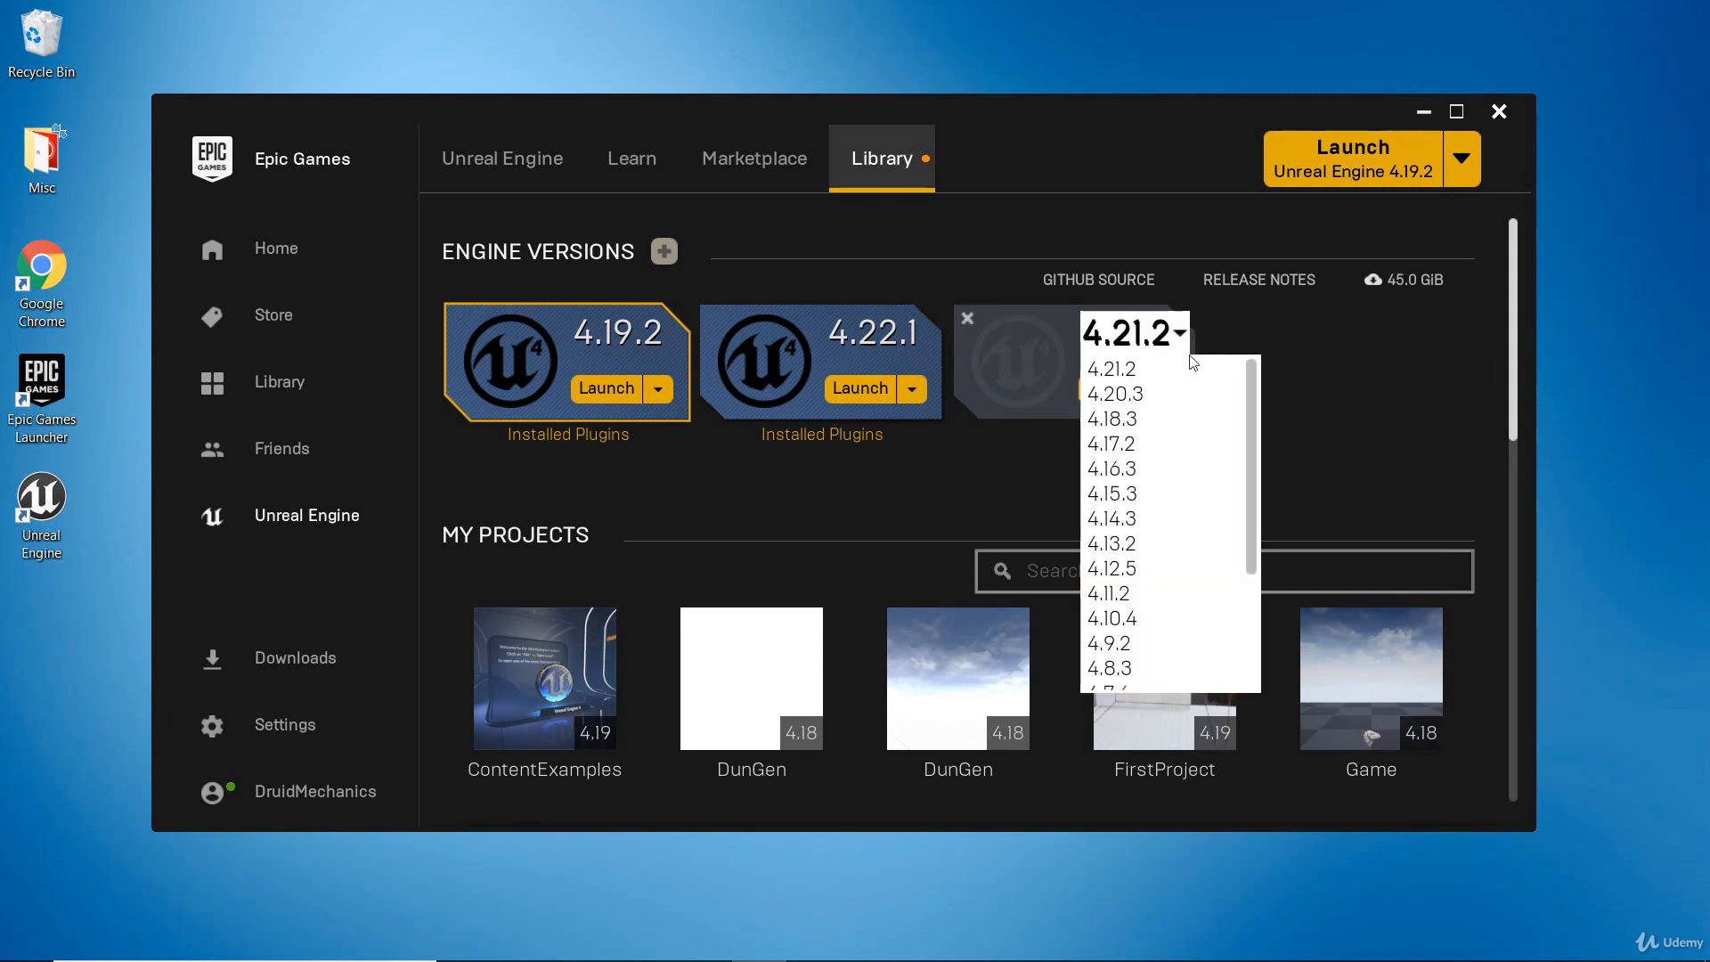
{"action": "mouse_move", "coordinate": [1251, 386]}
{"action": "left_mouse_down"}
{"action": "mouse_move", "coordinate": [1255, 521]}
{"action": "mouse_move", "coordinate": [1258, 365]}
{"action": "left_mouse_up"}
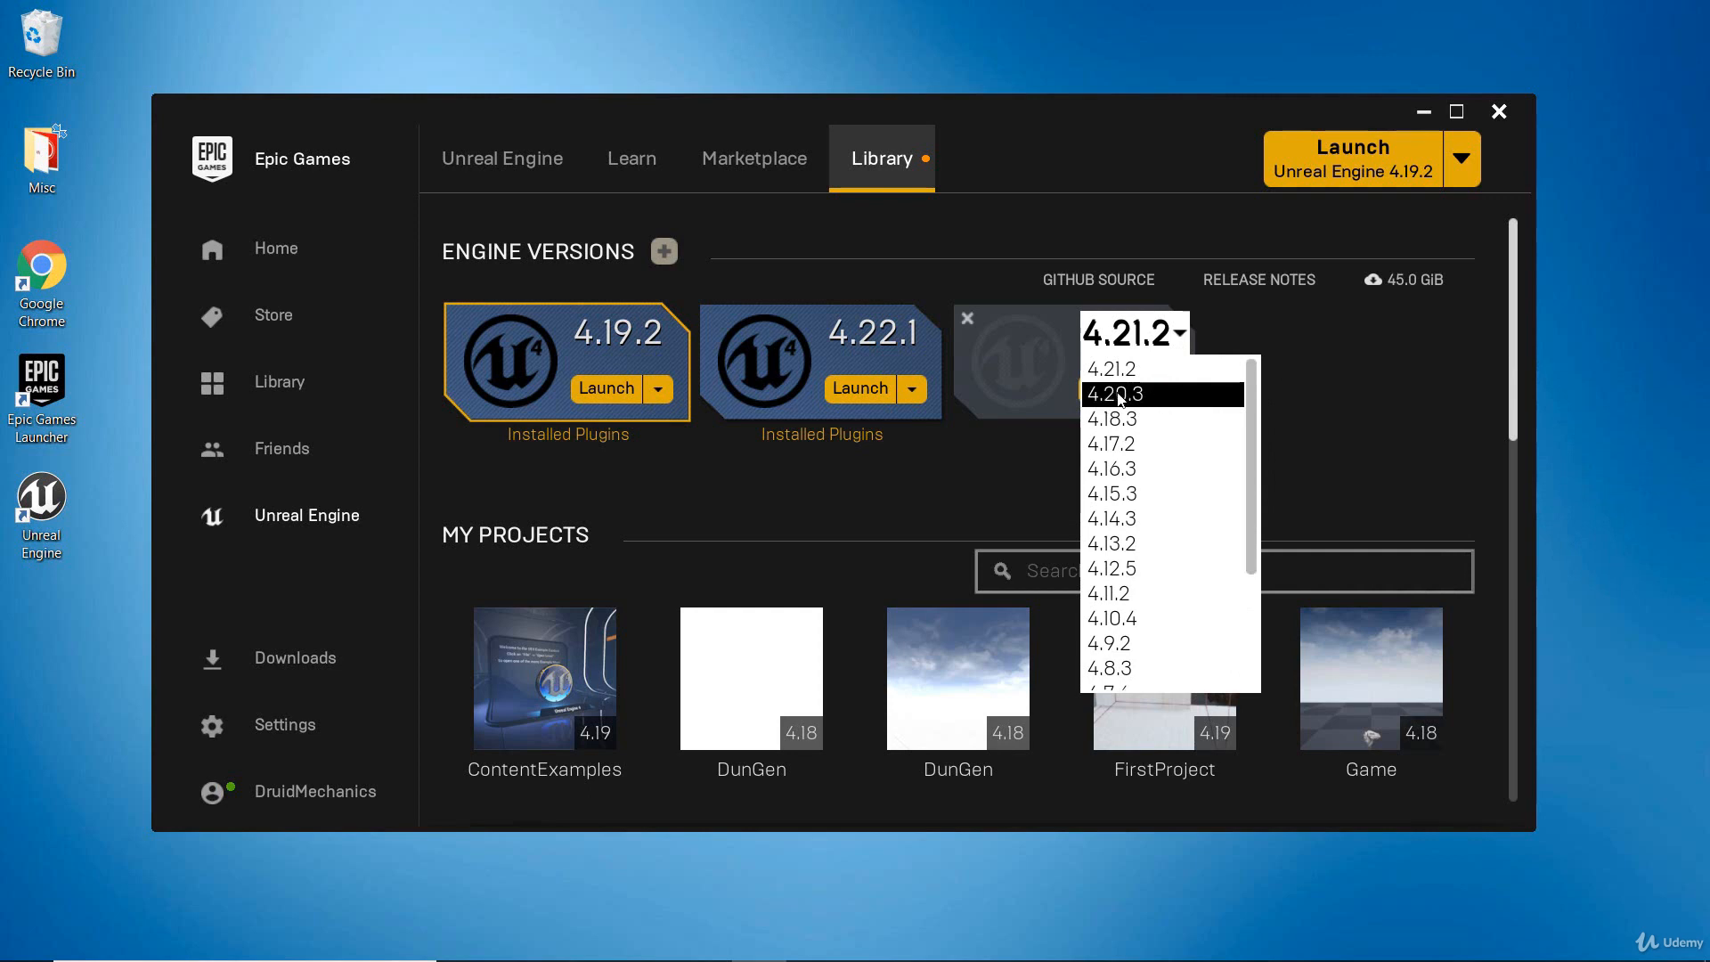
{"action": "left_click", "coordinate": [1368, 321]}
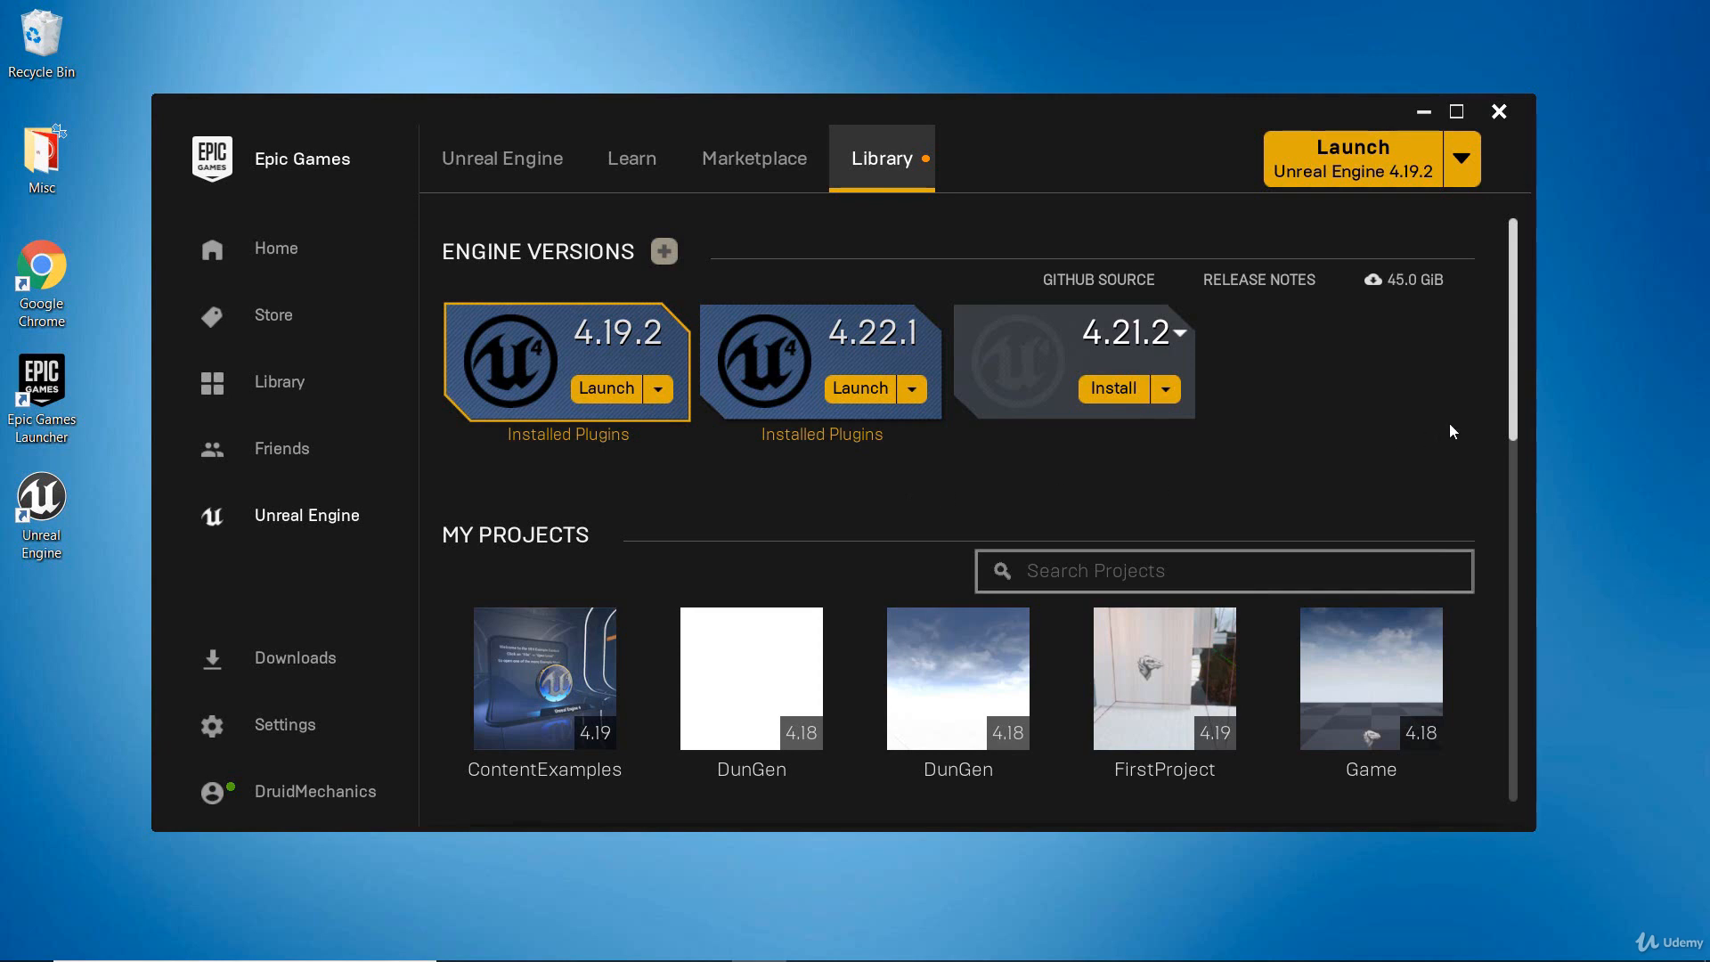
{"action": "scroll", "coordinate": [1526, 372], "scroll_direction": "down", "scroll_amount": 3}
{"action": "scroll", "coordinate": [1540, 427], "scroll_direction": "up", "scroll_amount": 3}
{"action": "left_click", "coordinate": [1178, 332]}
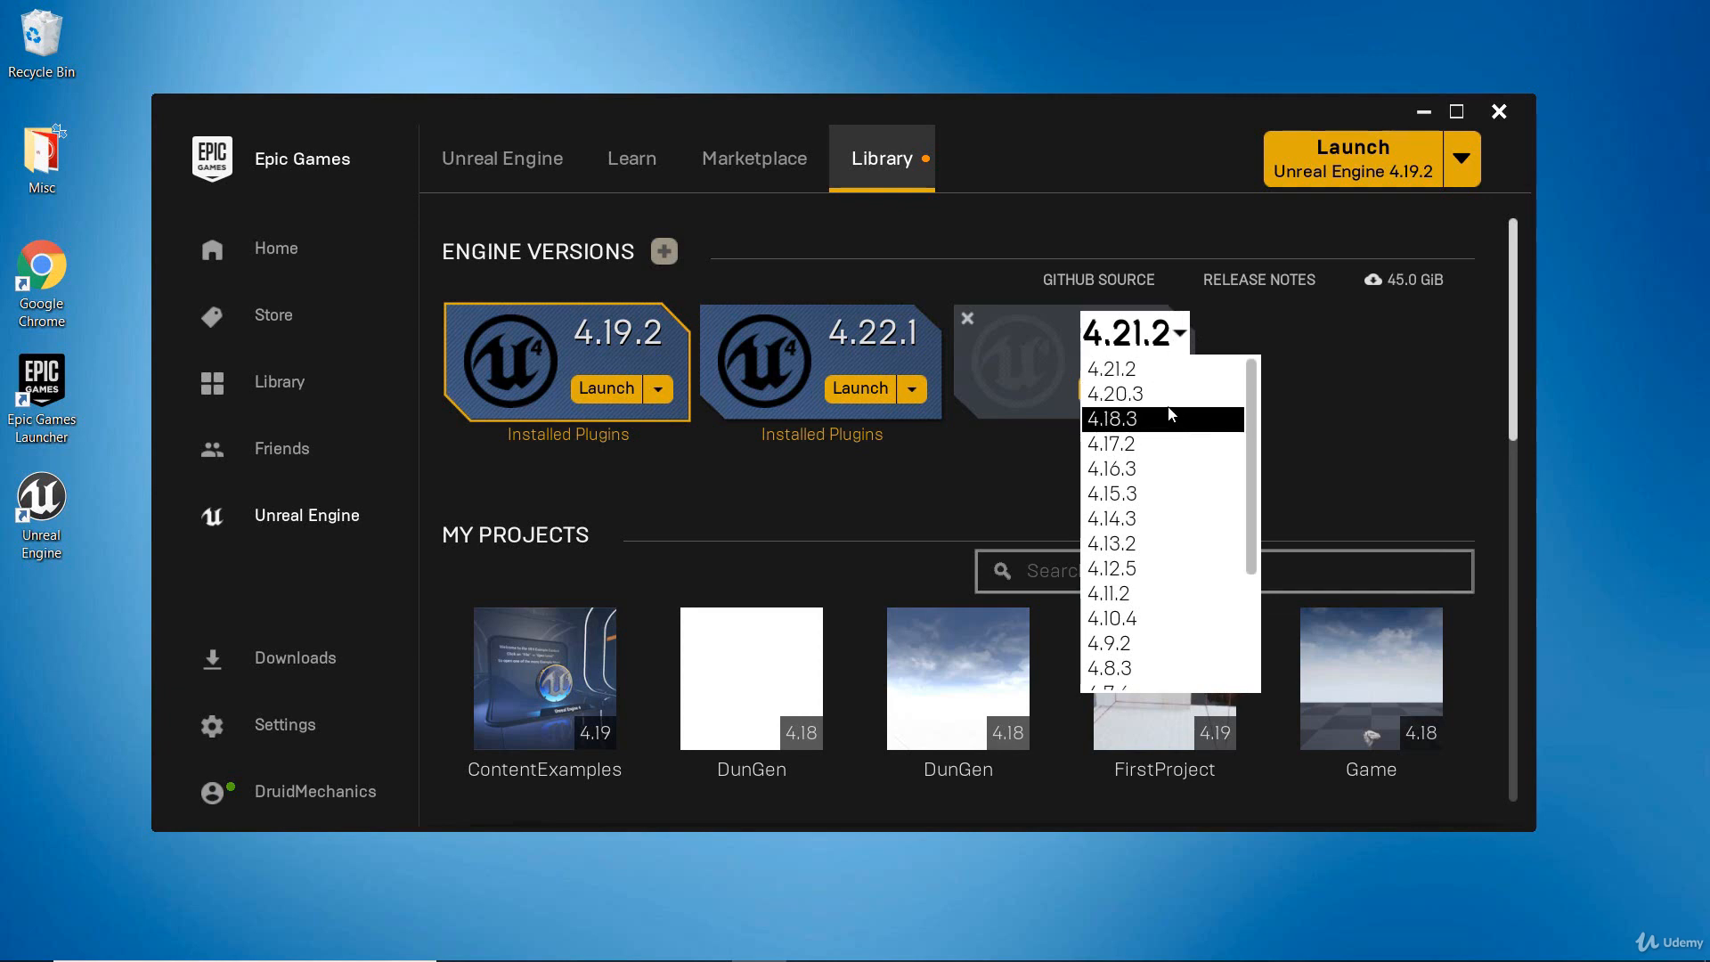
{"action": "left_click", "coordinate": [1338, 379]}
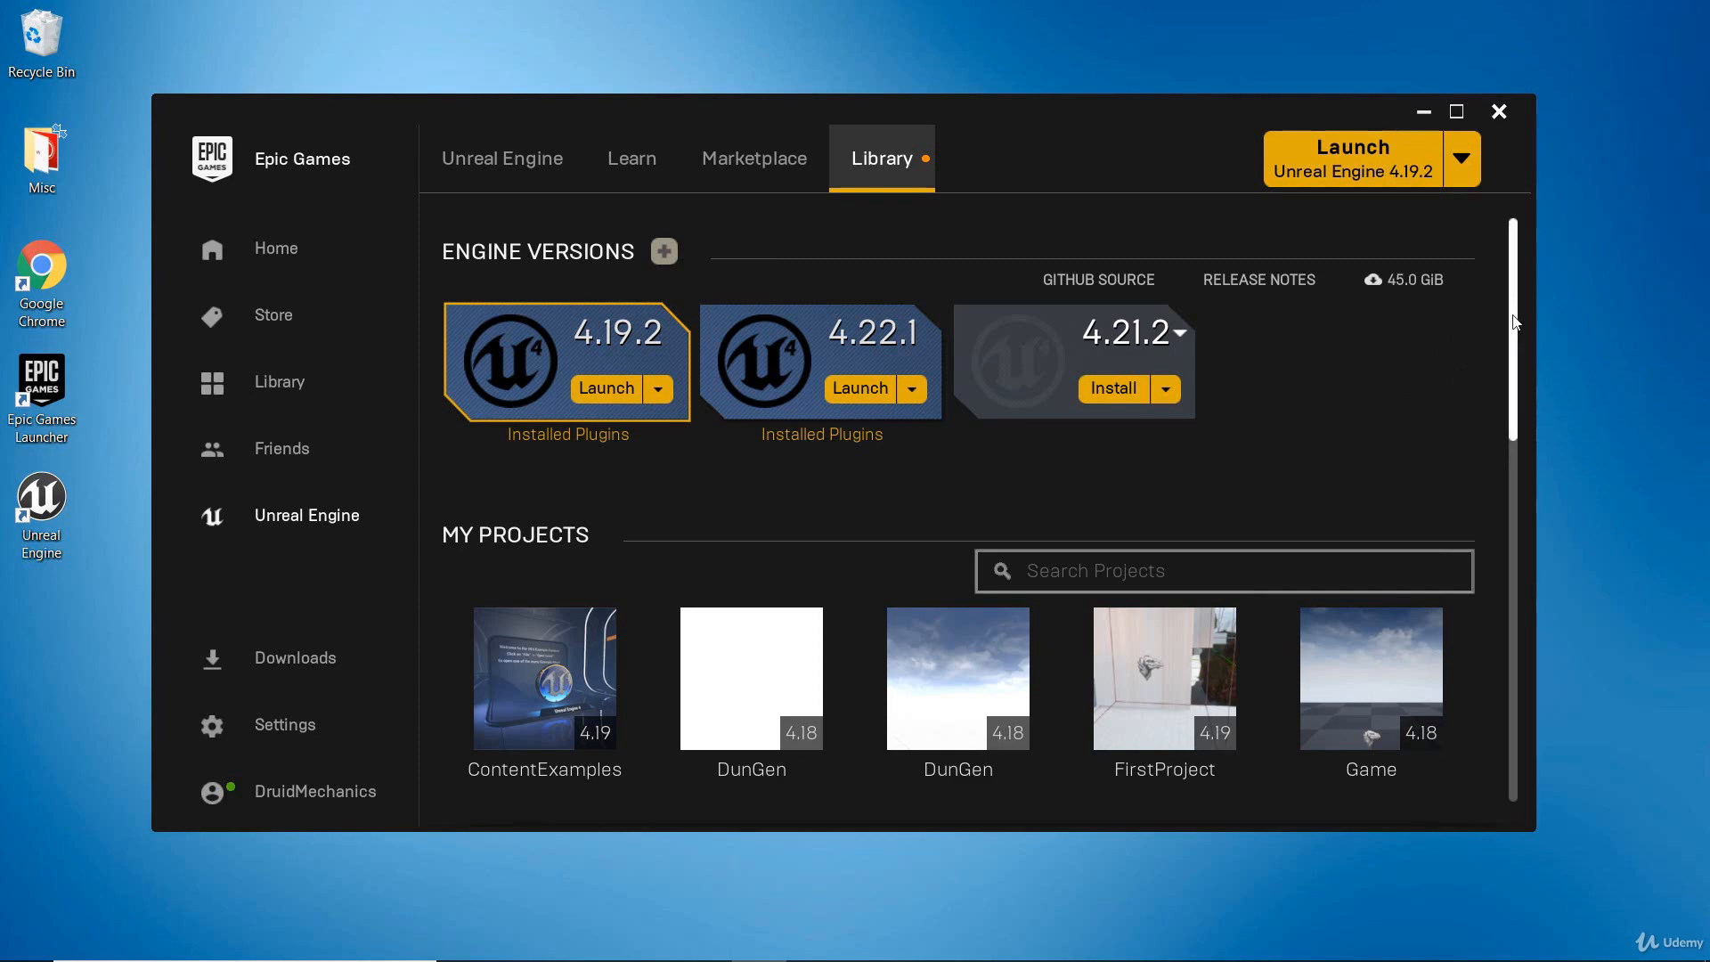
{"action": "scroll", "coordinate": [1518, 323], "scroll_direction": "down", "scroll_amount": 2}
{"action": "scroll", "coordinate": [1533, 320], "scroll_direction": "up", "scroll_amount": 2}
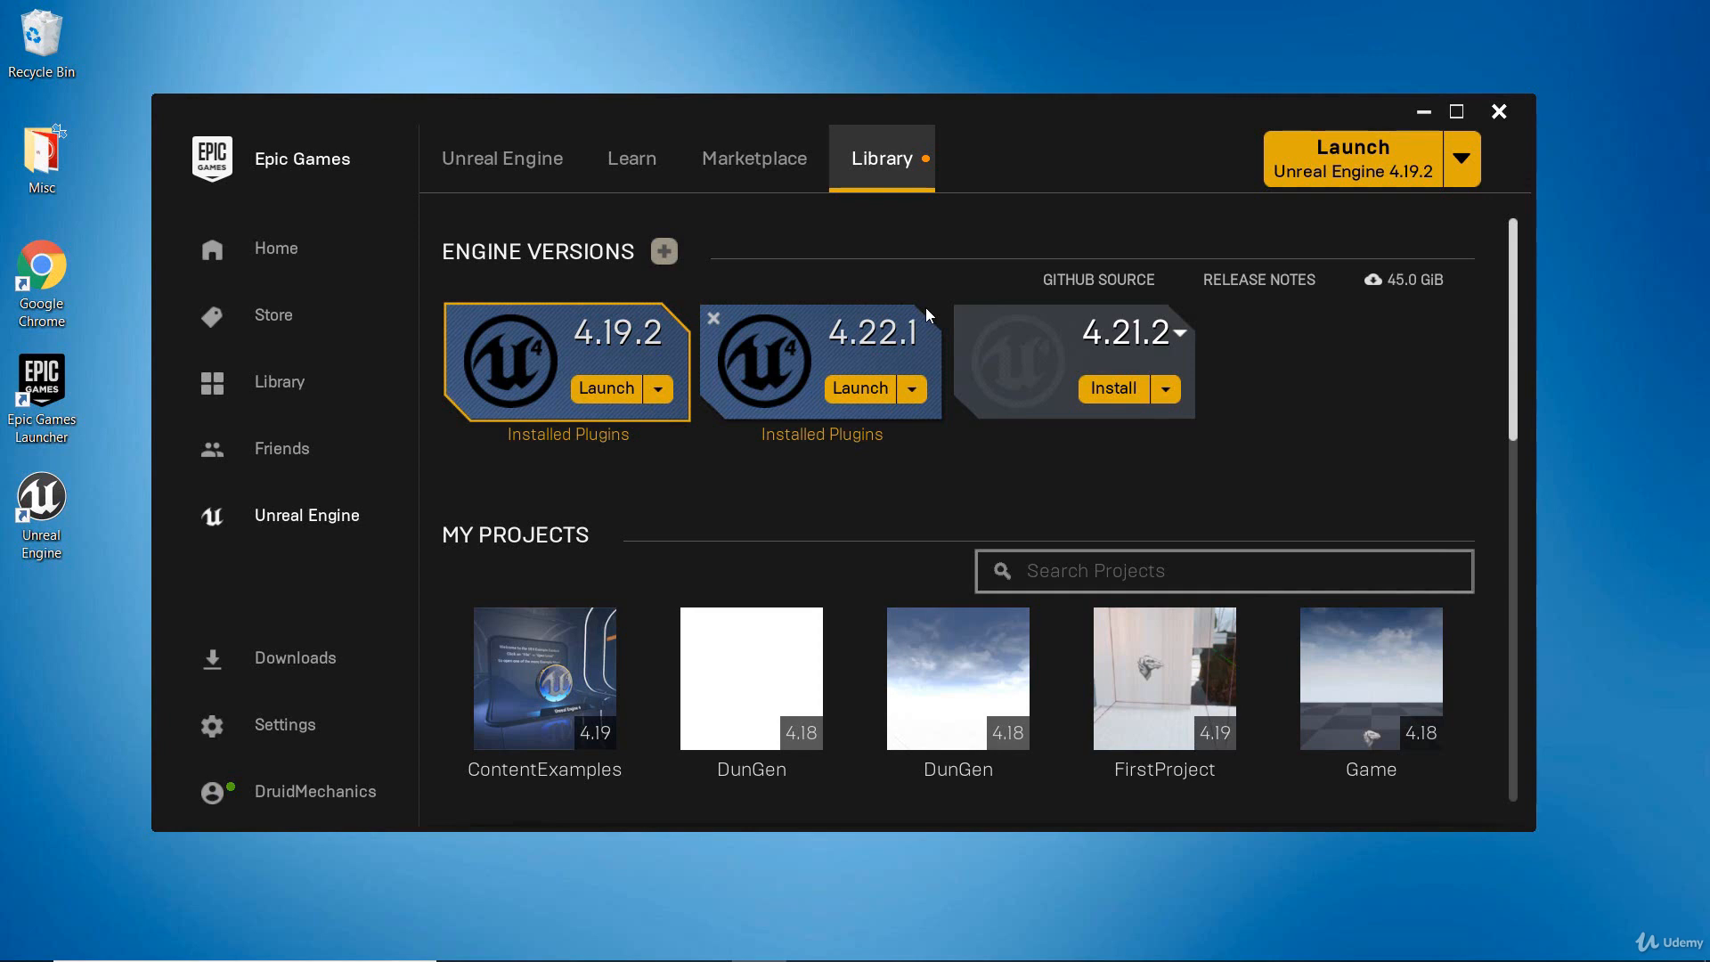
Step: Launch Unreal Engine 4.22.1 and check the existing DunGen project's details in the Unreal Project Browser
{"action": "left_click", "coordinate": [860, 392]}
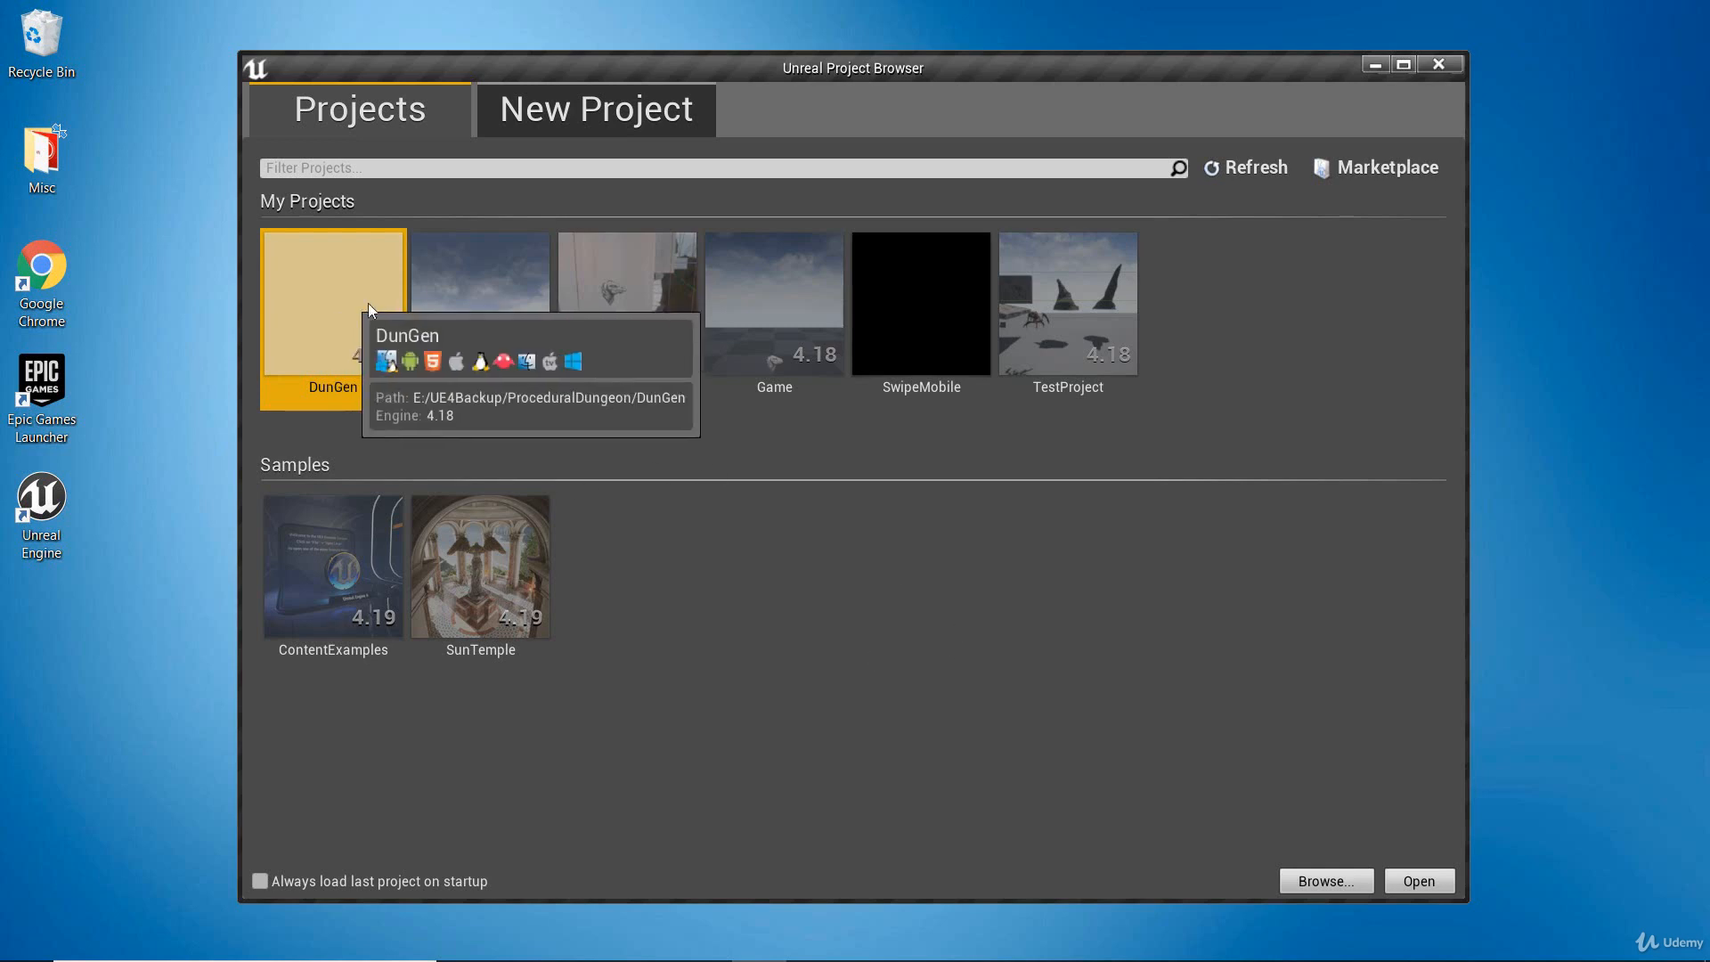
{"action": "mouse_move", "coordinate": [1121, 335]}
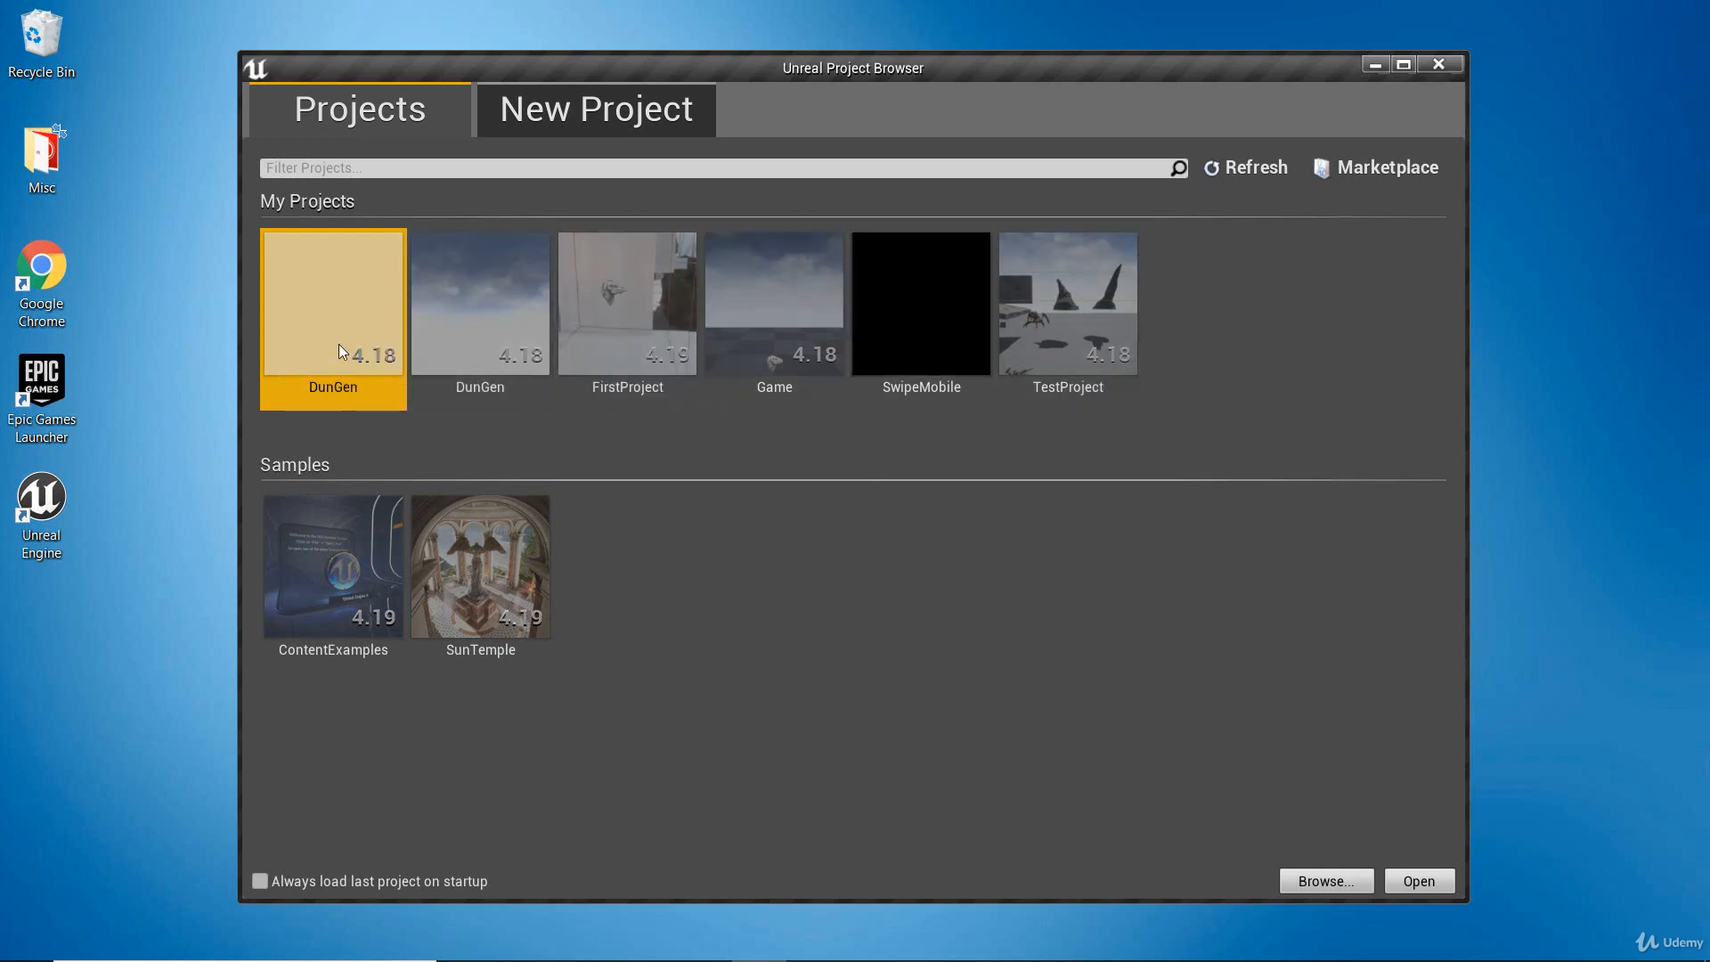
{"action": "mouse_move", "coordinate": [333, 360]}
{"action": "mouse_move", "coordinate": [388, 362]}
Step: Start a new project and compare the C++ templates with the Blueprint ones, ending on the Blueprint set
{"action": "left_click", "coordinate": [583, 108]}
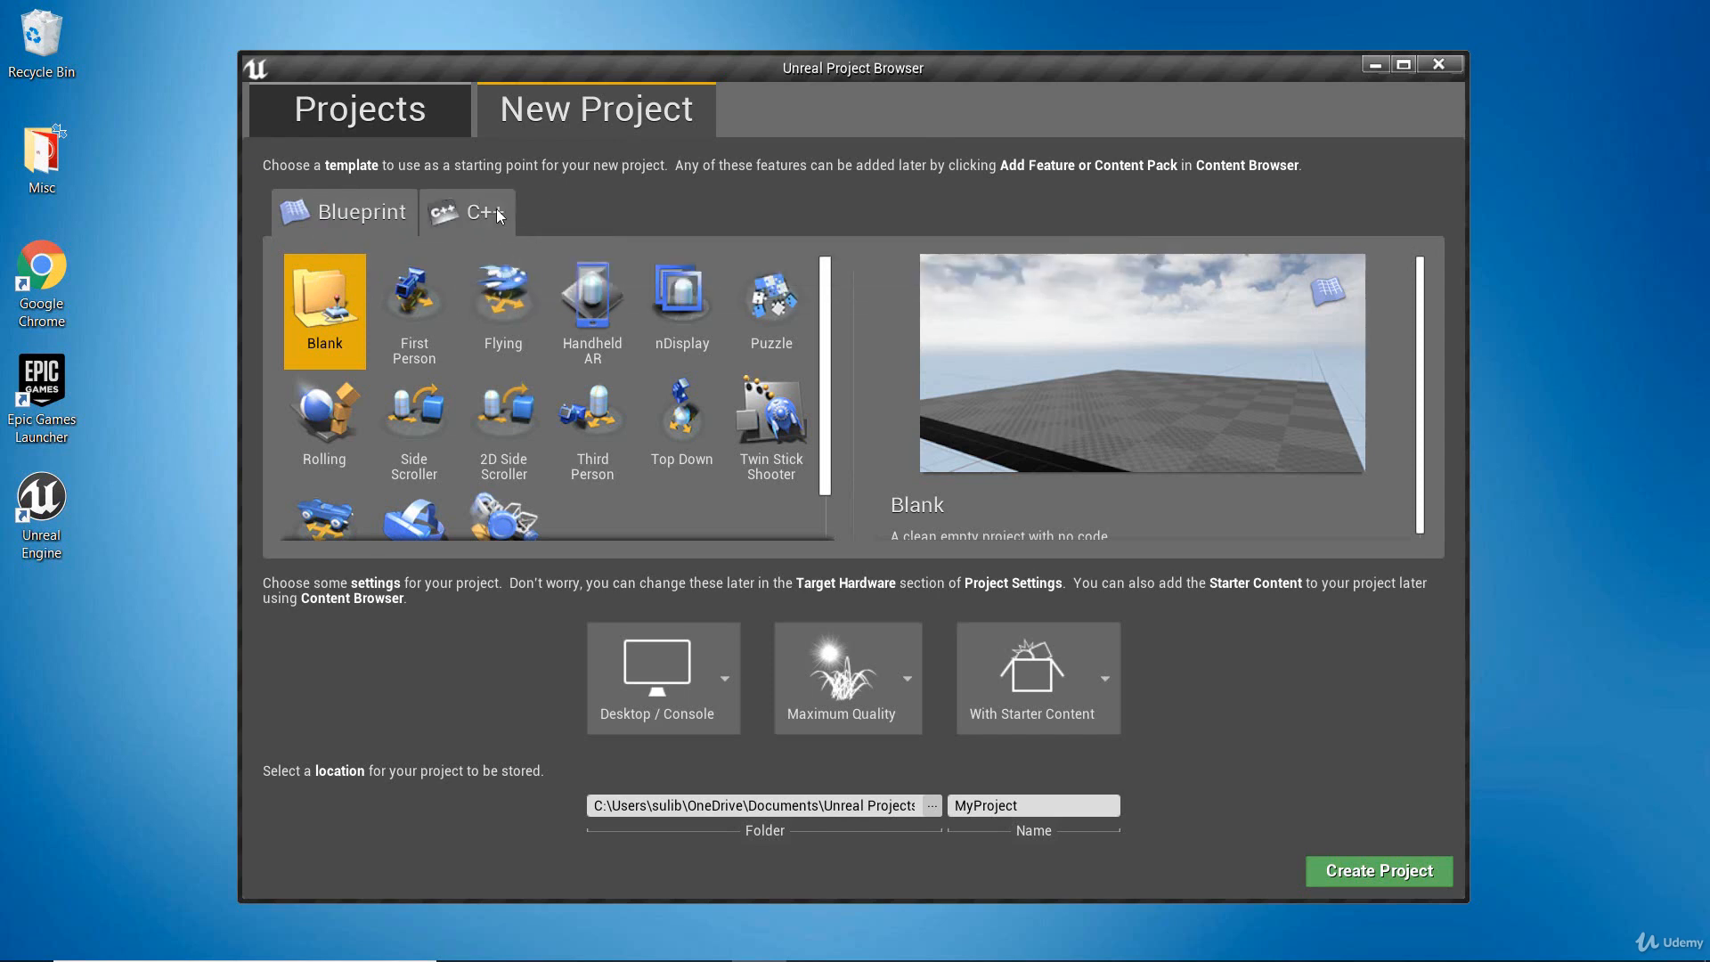
{"action": "left_click", "coordinate": [491, 212]}
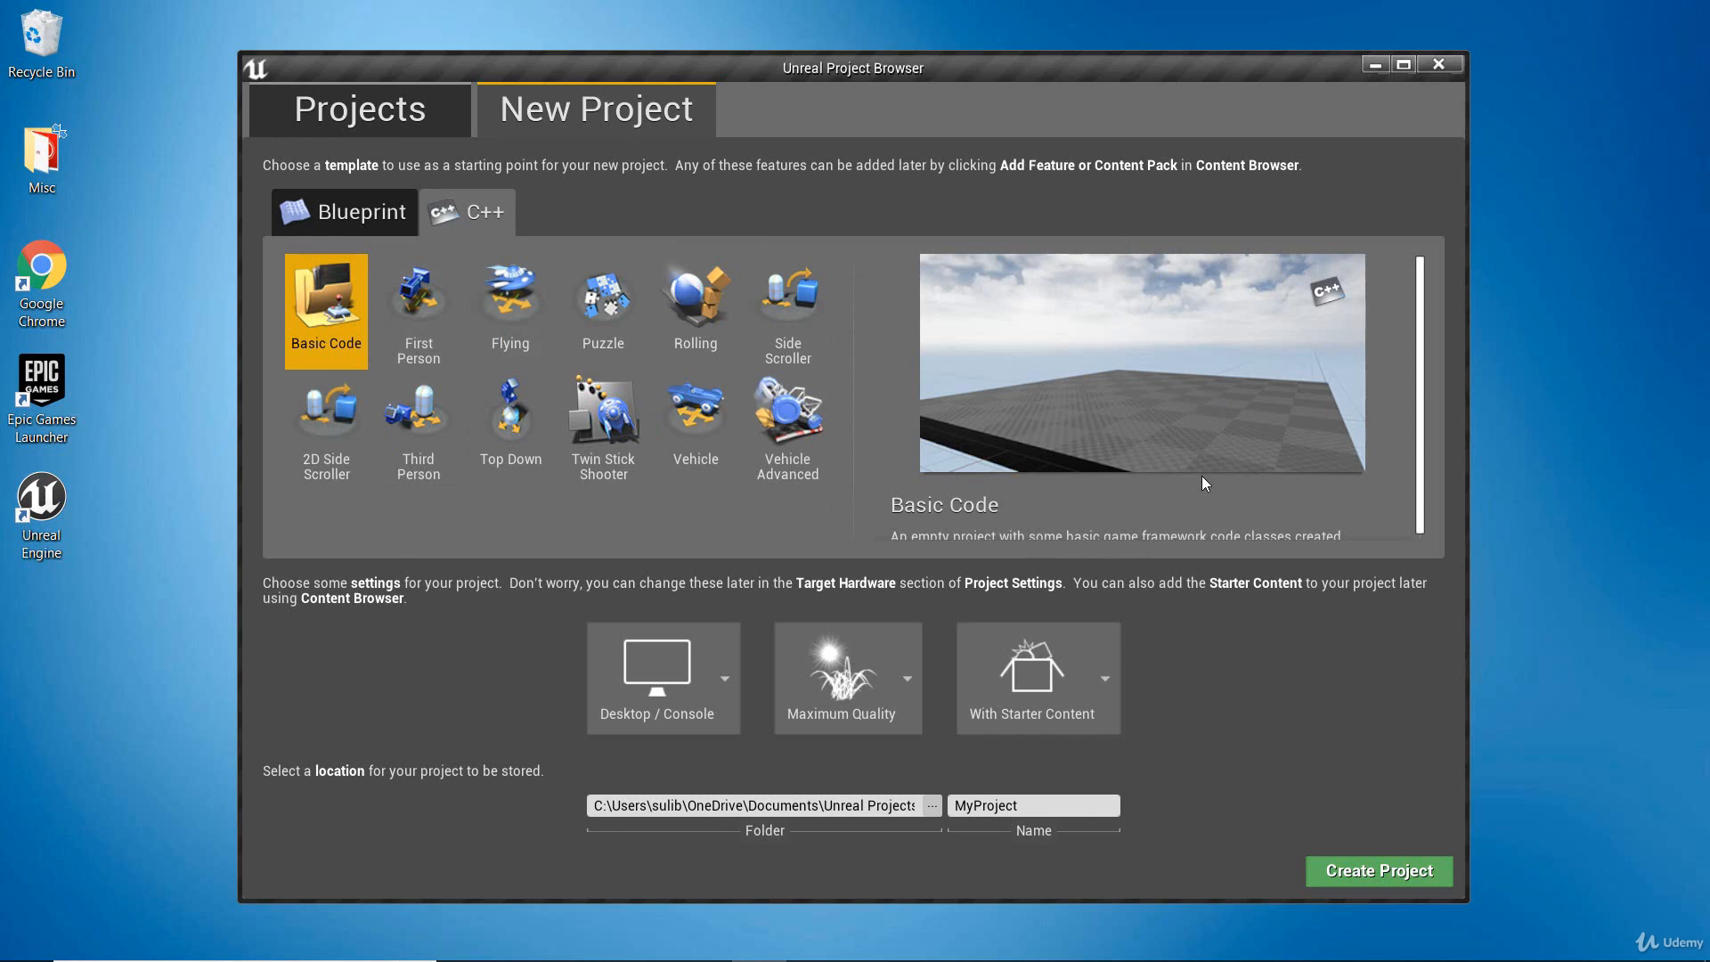
{"action": "left_click", "coordinate": [313, 200]}
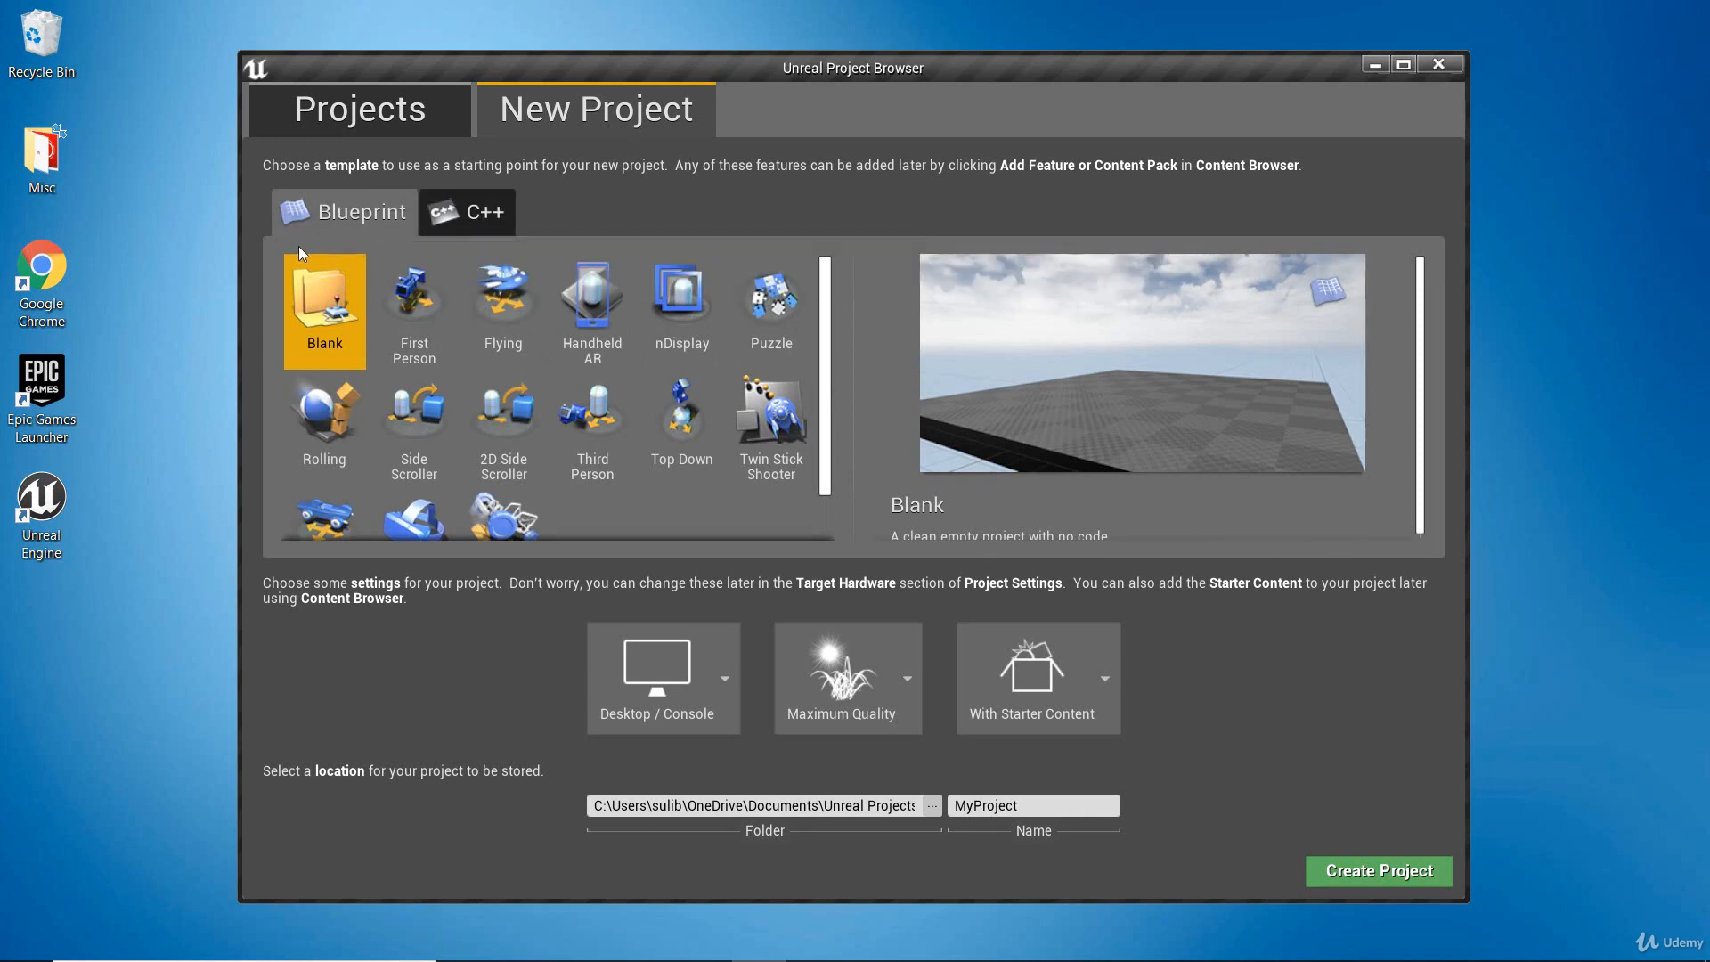
Step: Look through the complete set of Blueprint project templates, including the last row
{"action": "left_click_drag", "start_coordinate": [827, 343], "coordinate": [852, 305]}
{"action": "mouse_move", "coordinate": [827, 344]}
{"action": "left_mouse_down"}
{"action": "mouse_move", "coordinate": [845, 399]}
{"action": "mouse_move", "coordinate": [839, 322]}
{"action": "left_mouse_up"}
{"action": "mouse_move", "coordinate": [828, 338]}
{"action": "left_mouse_down"}
{"action": "mouse_move", "coordinate": [828, 370]}
{"action": "mouse_move", "coordinate": [830, 344]}
{"action": "left_mouse_up"}
{"action": "mouse_move", "coordinate": [832, 316]}
{"action": "left_mouse_down"}
{"action": "mouse_move", "coordinate": [832, 367]}
{"action": "mouse_move", "coordinate": [836, 317]}
{"action": "left_mouse_up"}
{"action": "left_click_drag", "start_coordinate": [828, 381], "coordinate": [828, 396]}
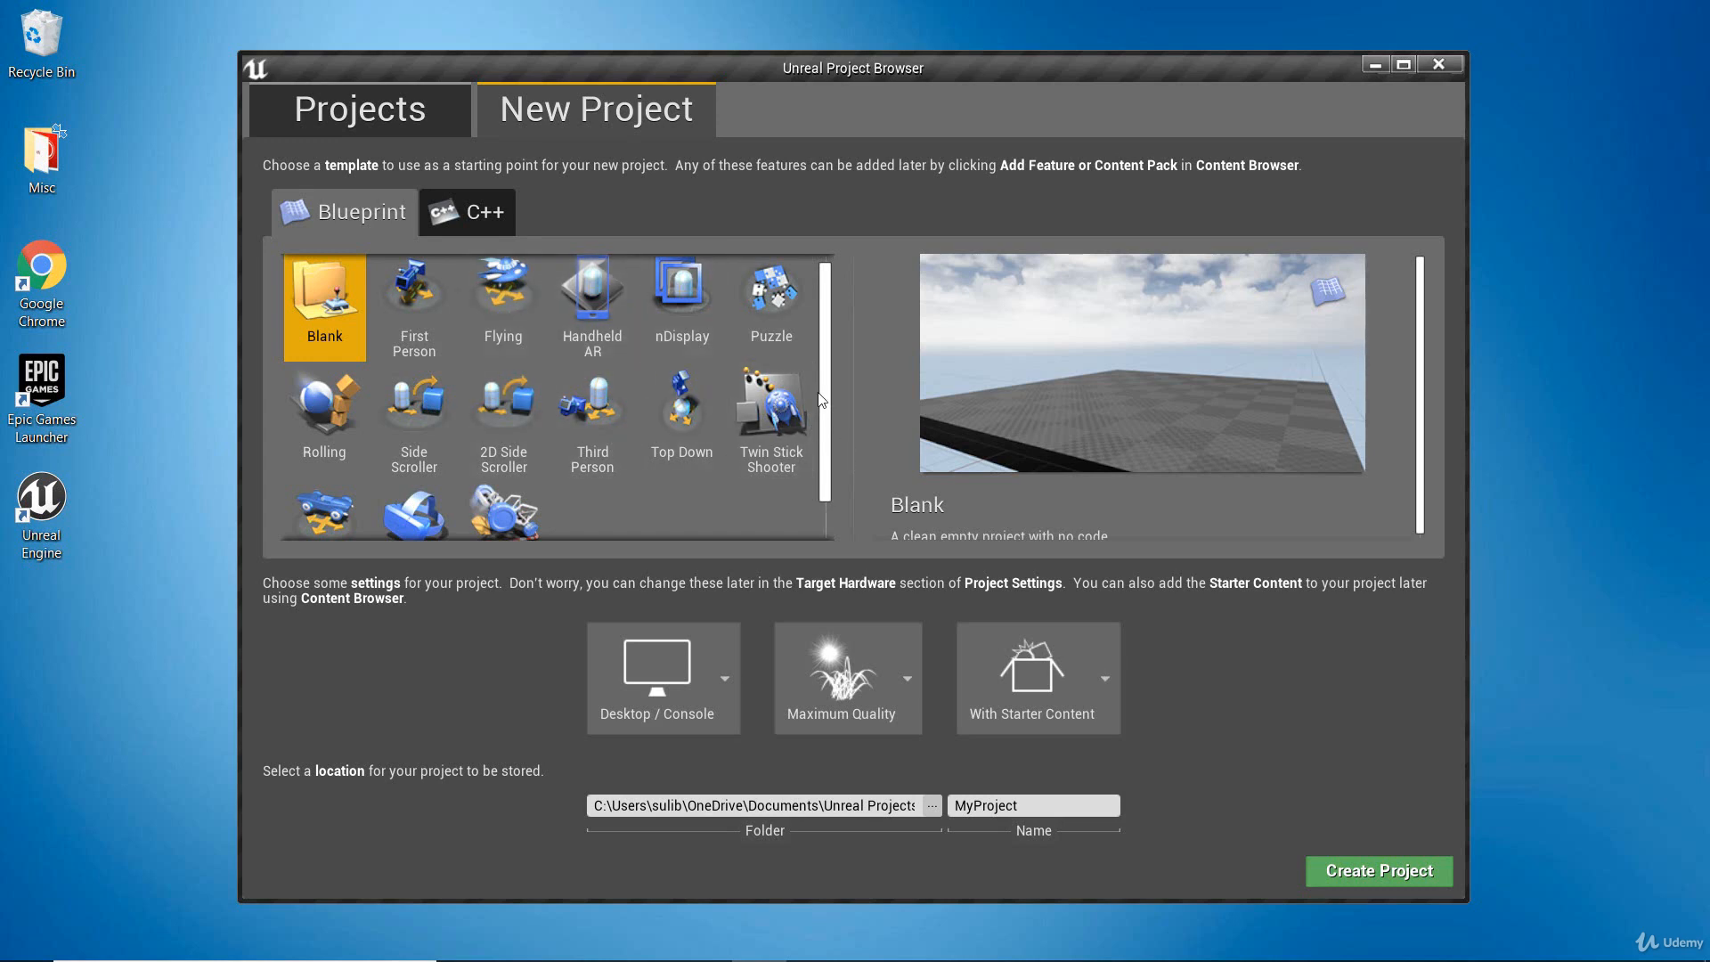
{"action": "left_click_drag", "start_coordinate": [827, 397], "coordinate": [856, 352]}
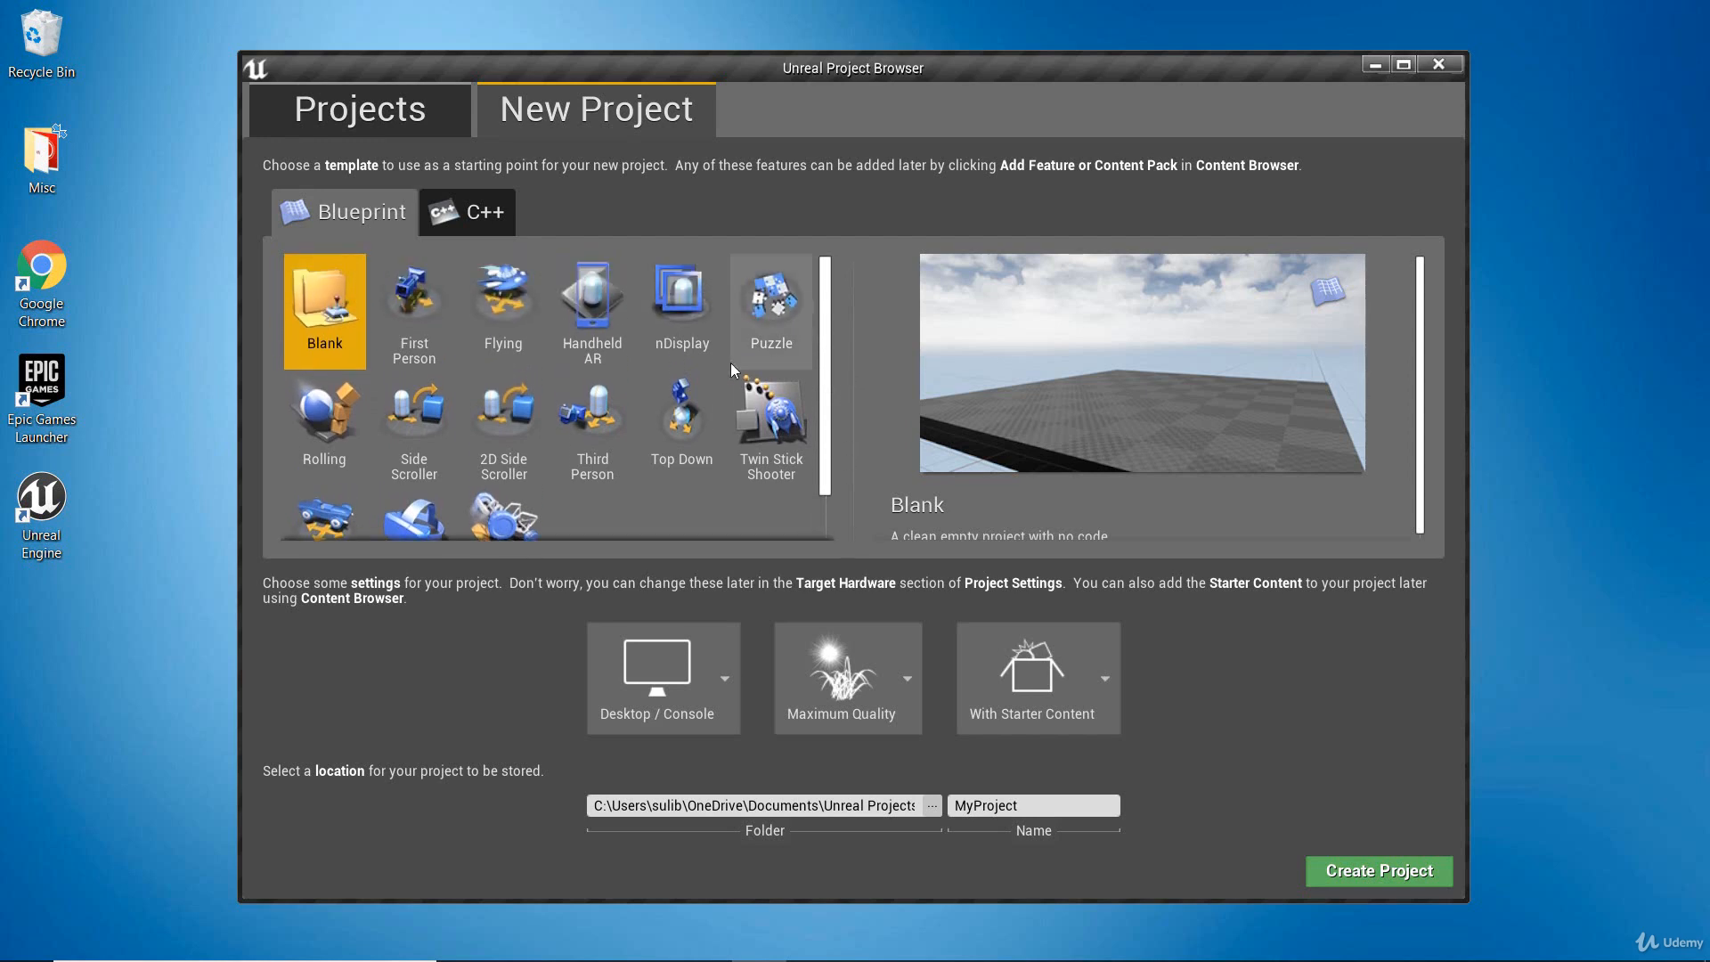
Step: Choose the Rolling template and read its description with the asset and class type references
{"action": "left_click", "coordinate": [303, 420]}
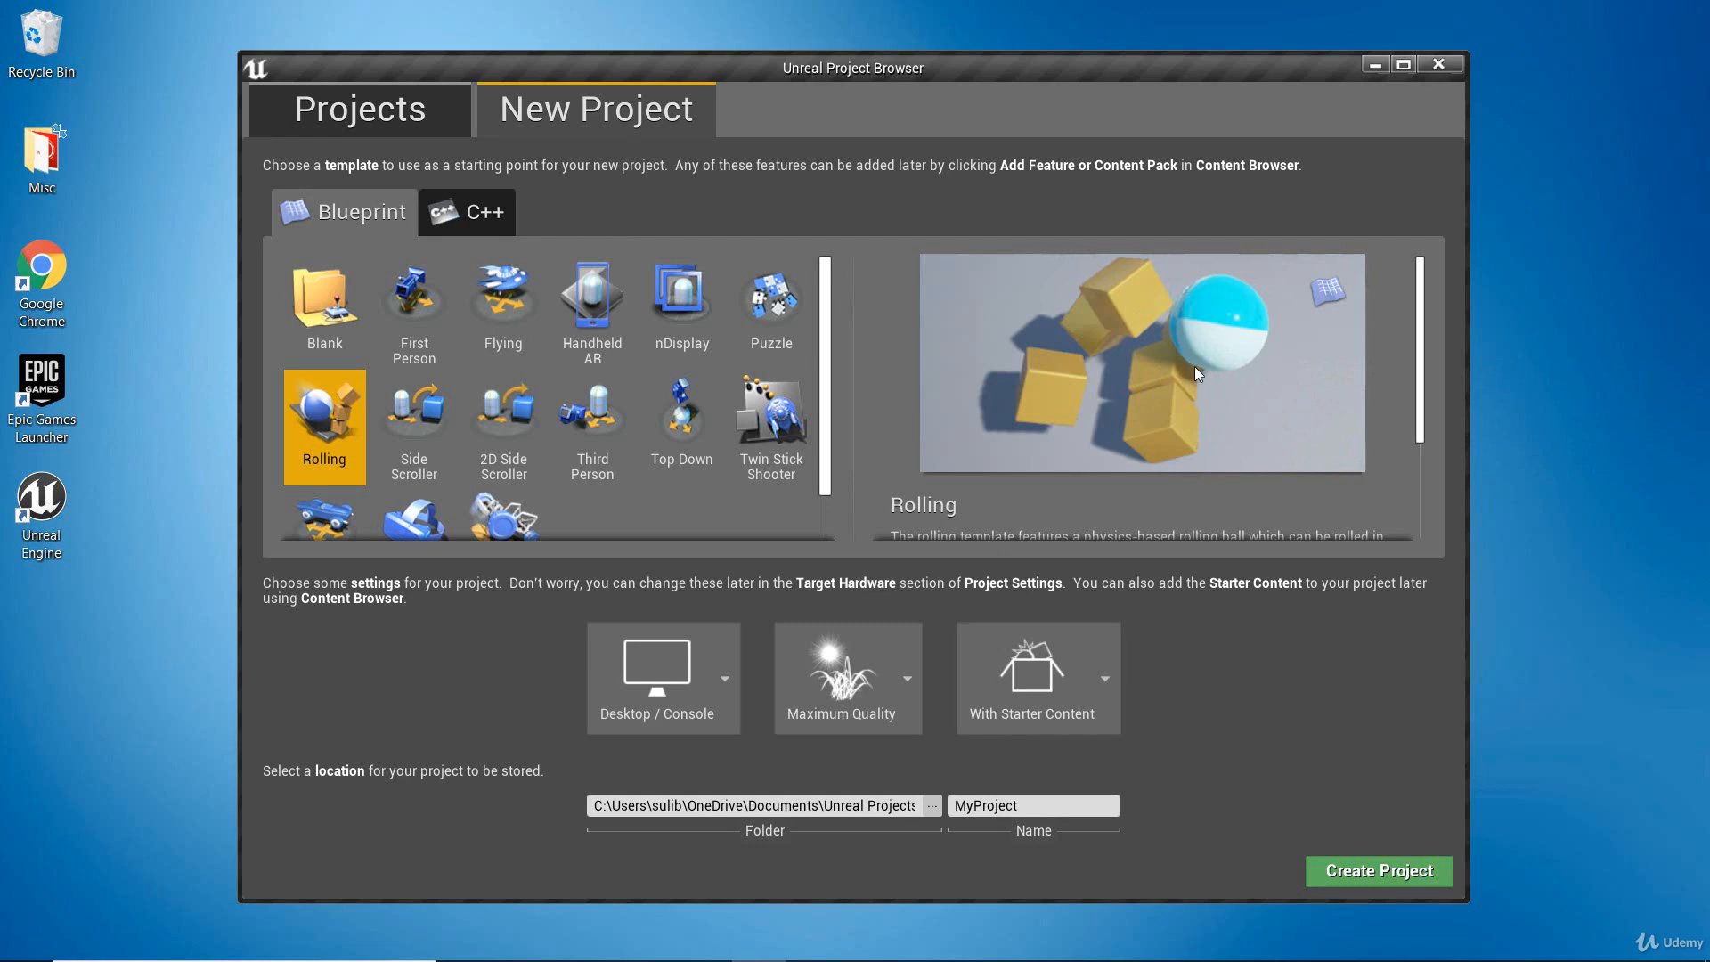
{"action": "left_click_drag", "start_coordinate": [1423, 319], "coordinate": [1423, 457]}
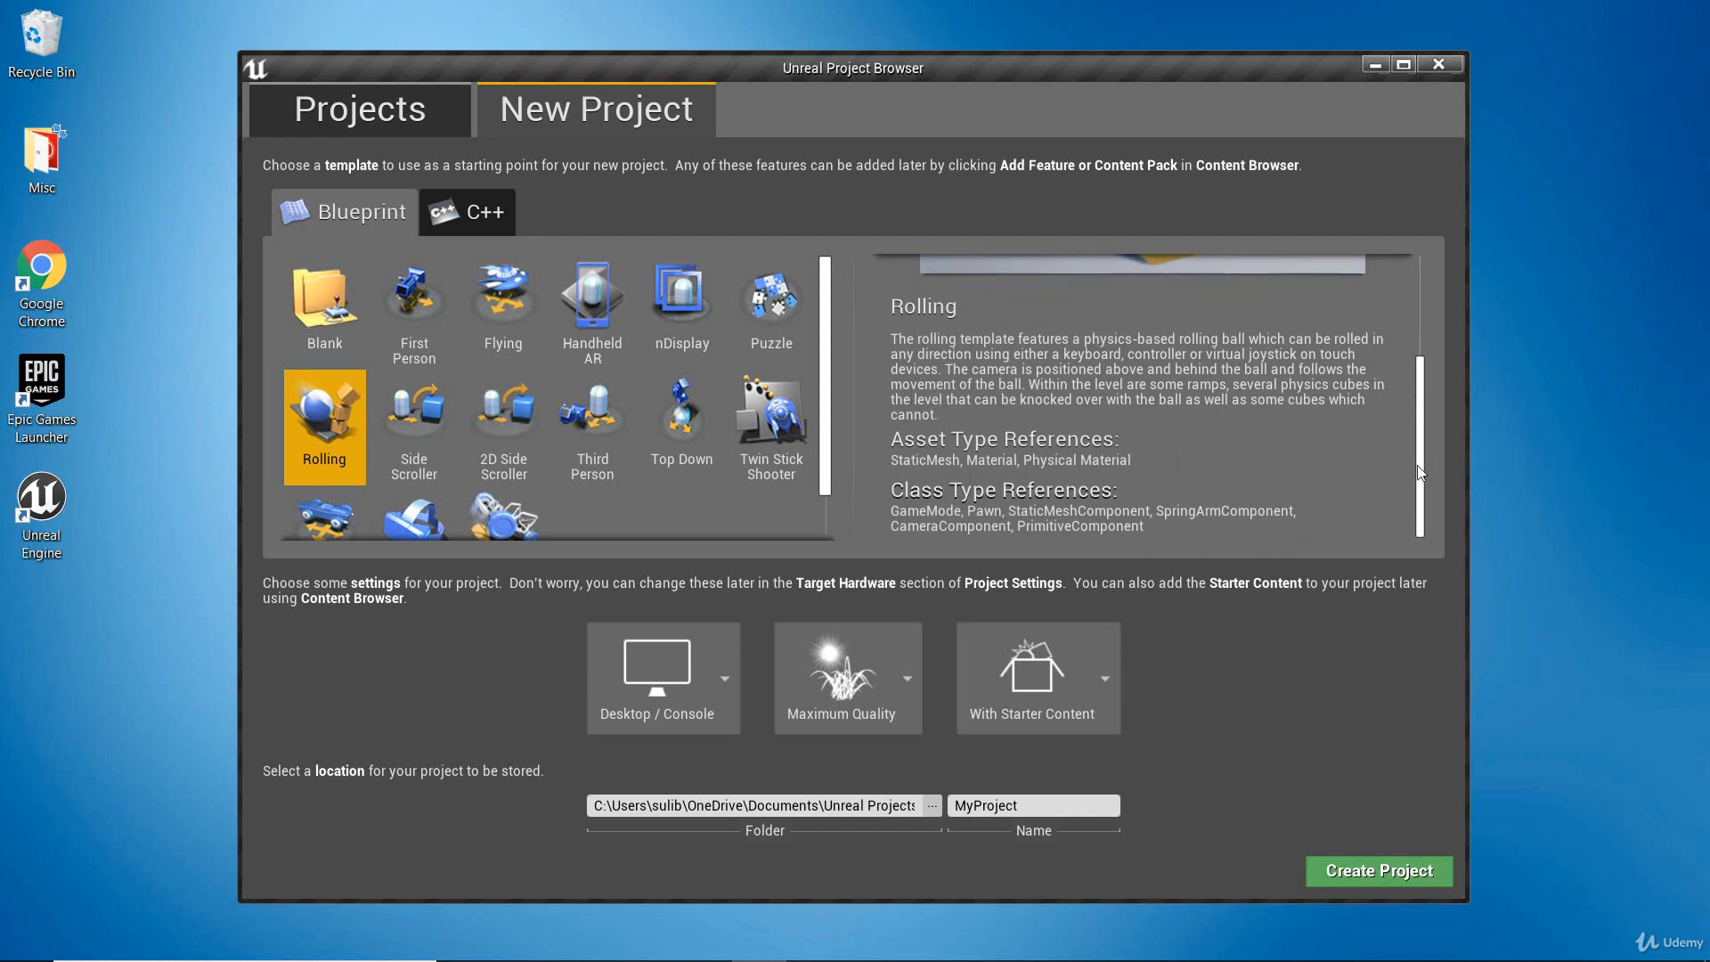
{"action": "left_click_drag", "start_coordinate": [1417, 465], "coordinate": [1456, 349]}
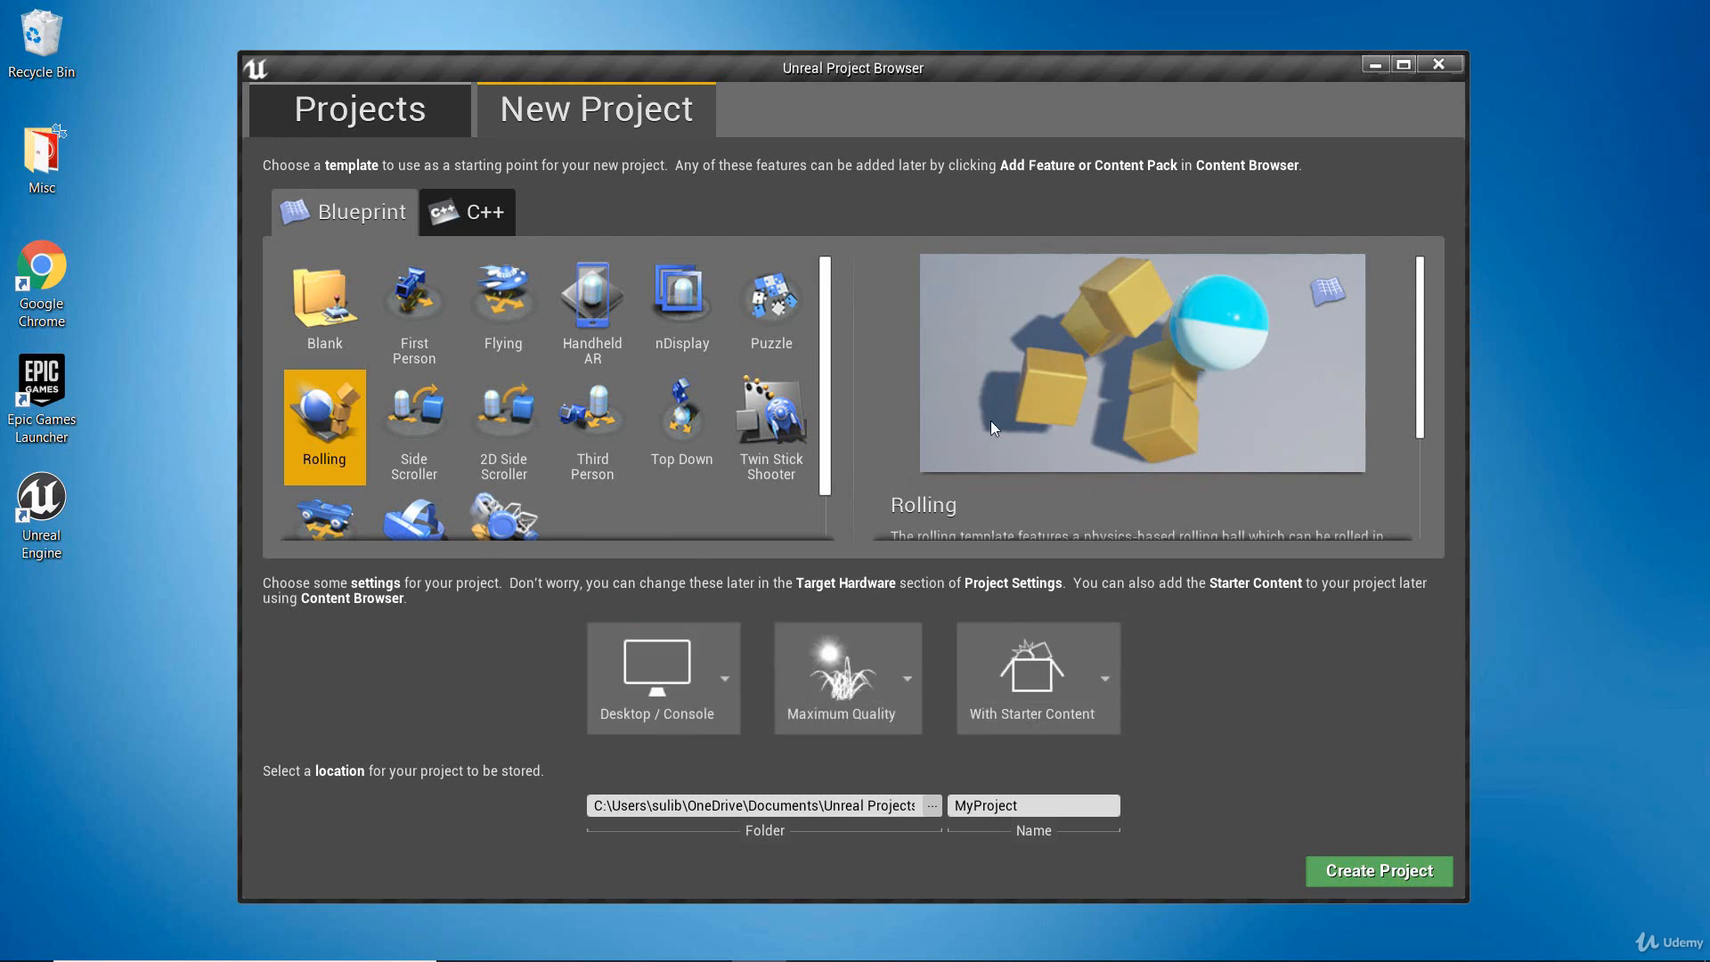
Step: Check the target hardware and graphics quality options, and choose With Starter Content for the project
{"action": "left_click", "coordinate": [725, 675]}
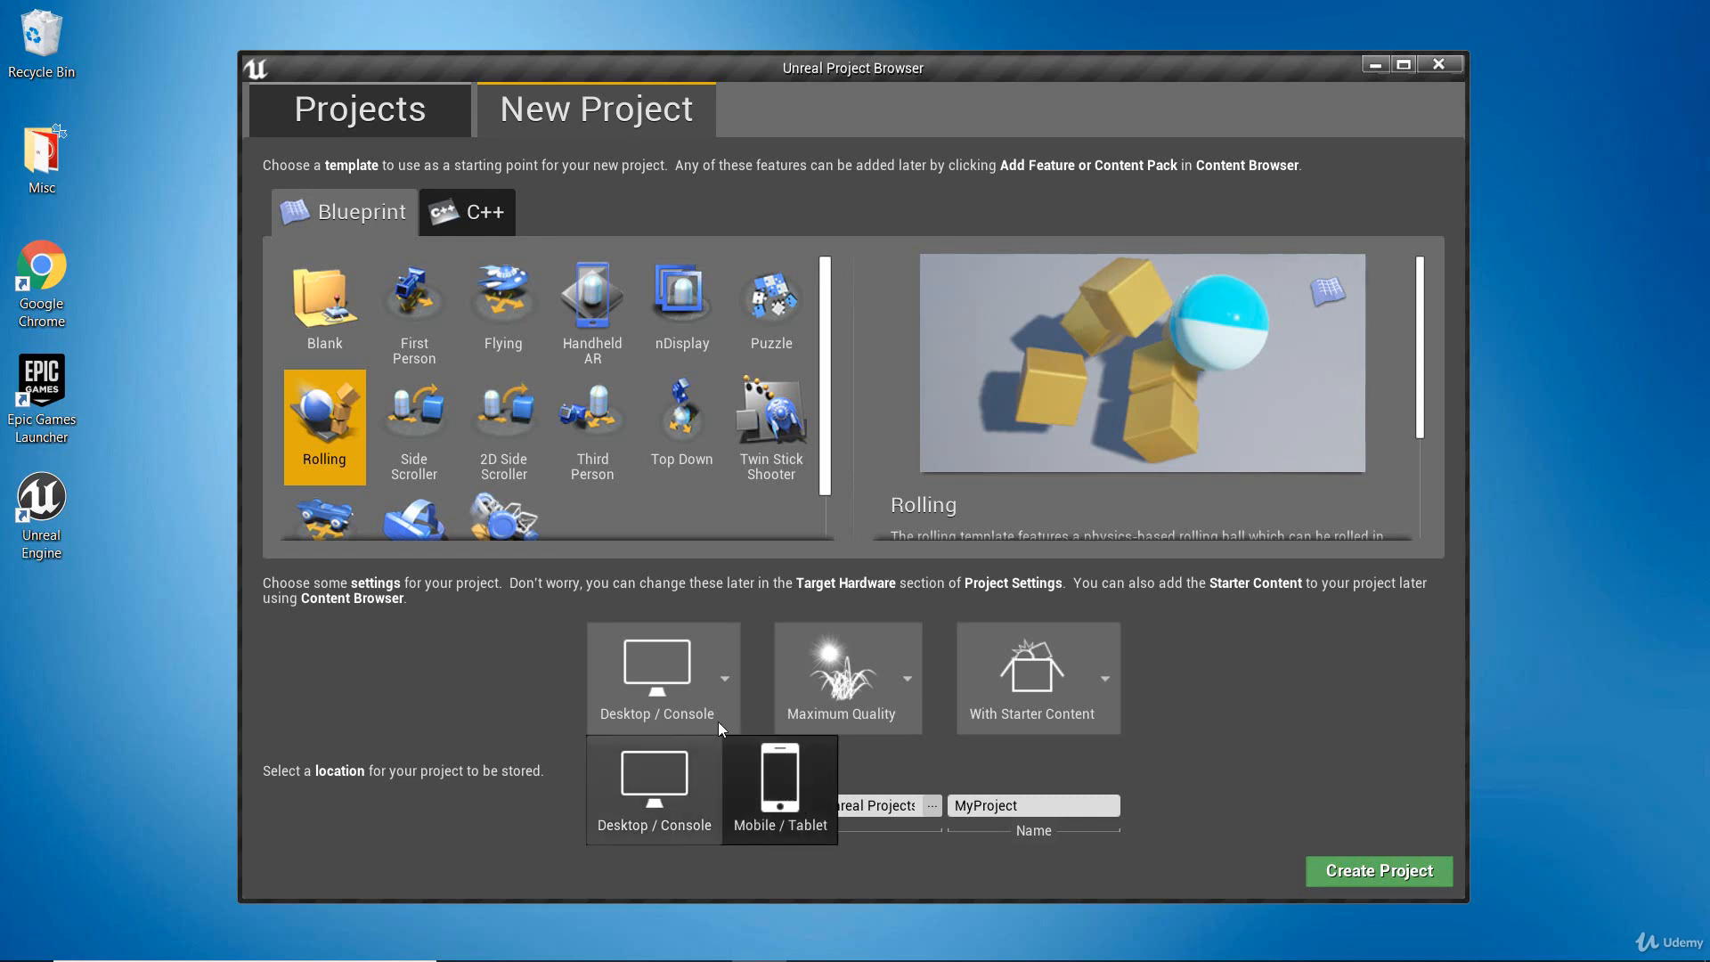
{"action": "left_click", "coordinate": [760, 625]}
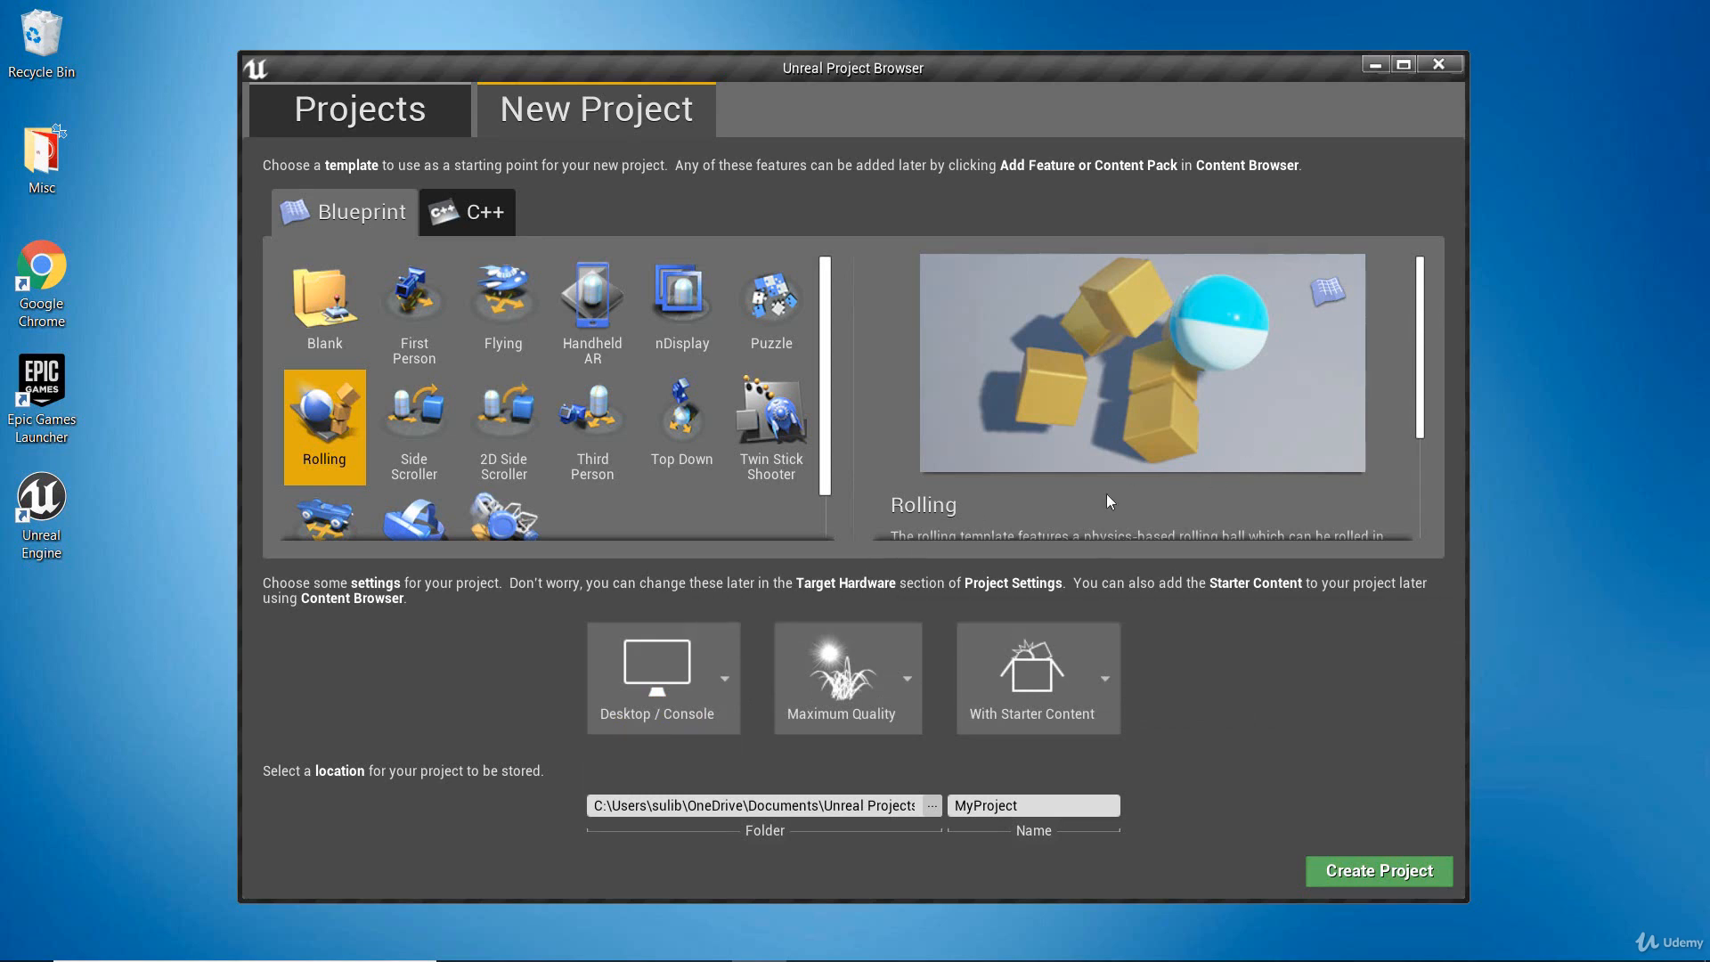
{"action": "left_click", "coordinate": [697, 684]}
{"action": "left_click", "coordinate": [703, 686]}
{"action": "left_click", "coordinate": [891, 666]}
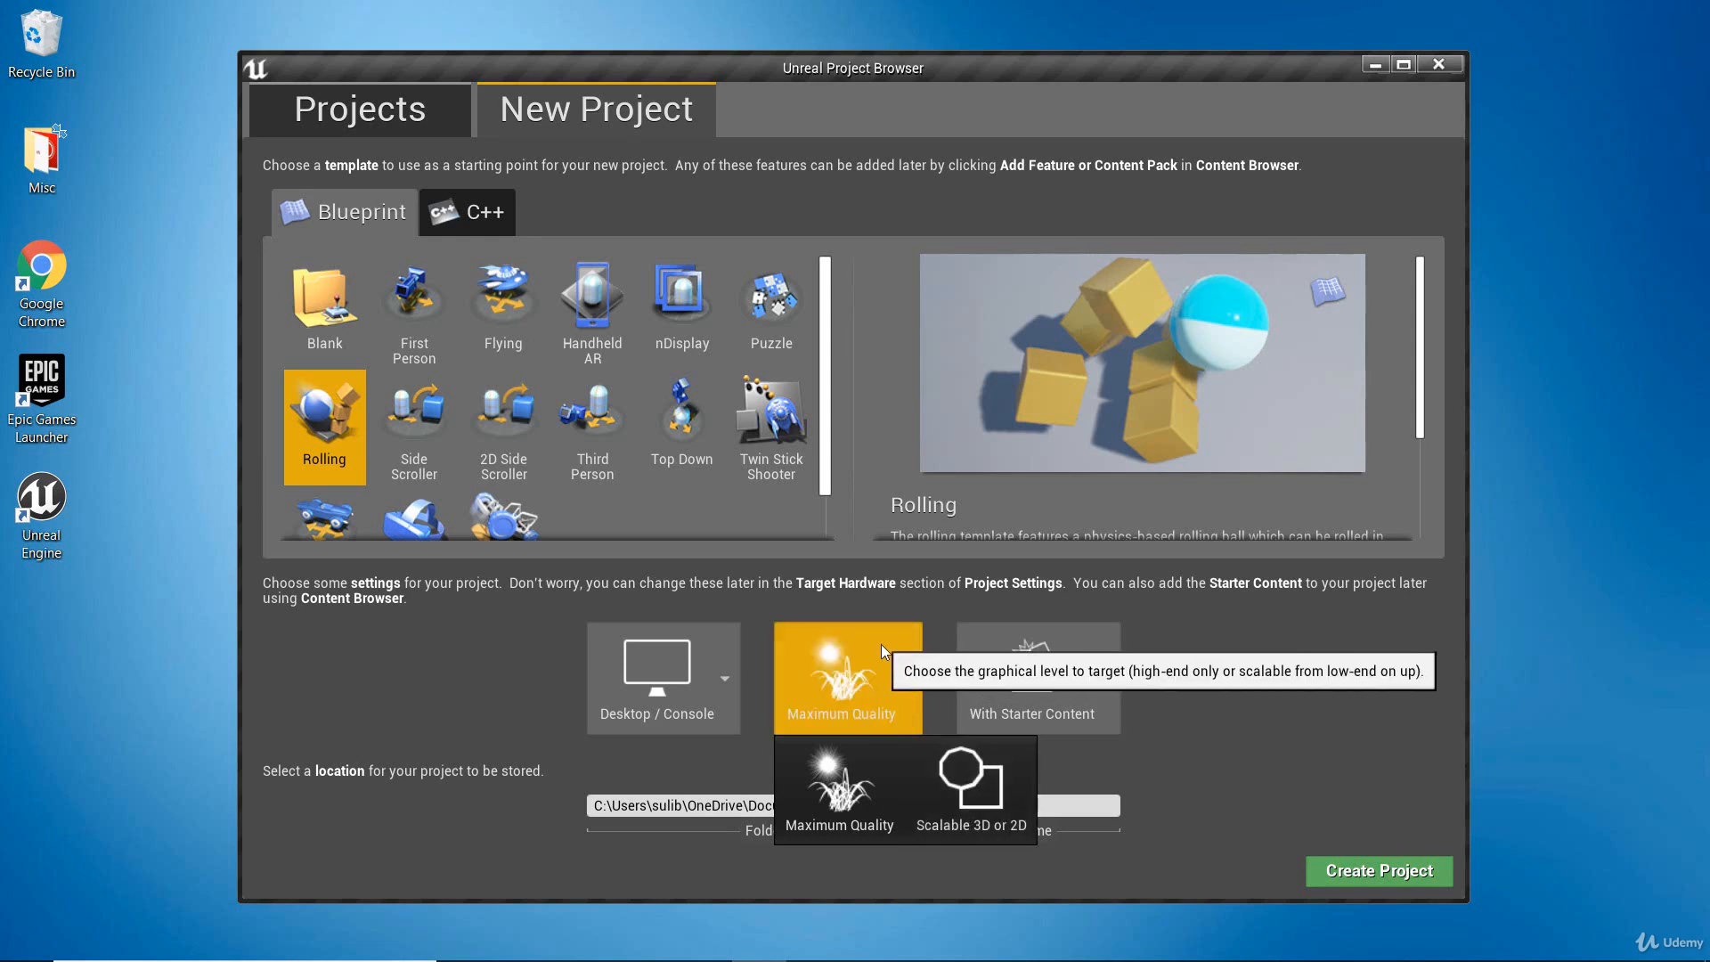
{"action": "left_click", "coordinate": [905, 665]}
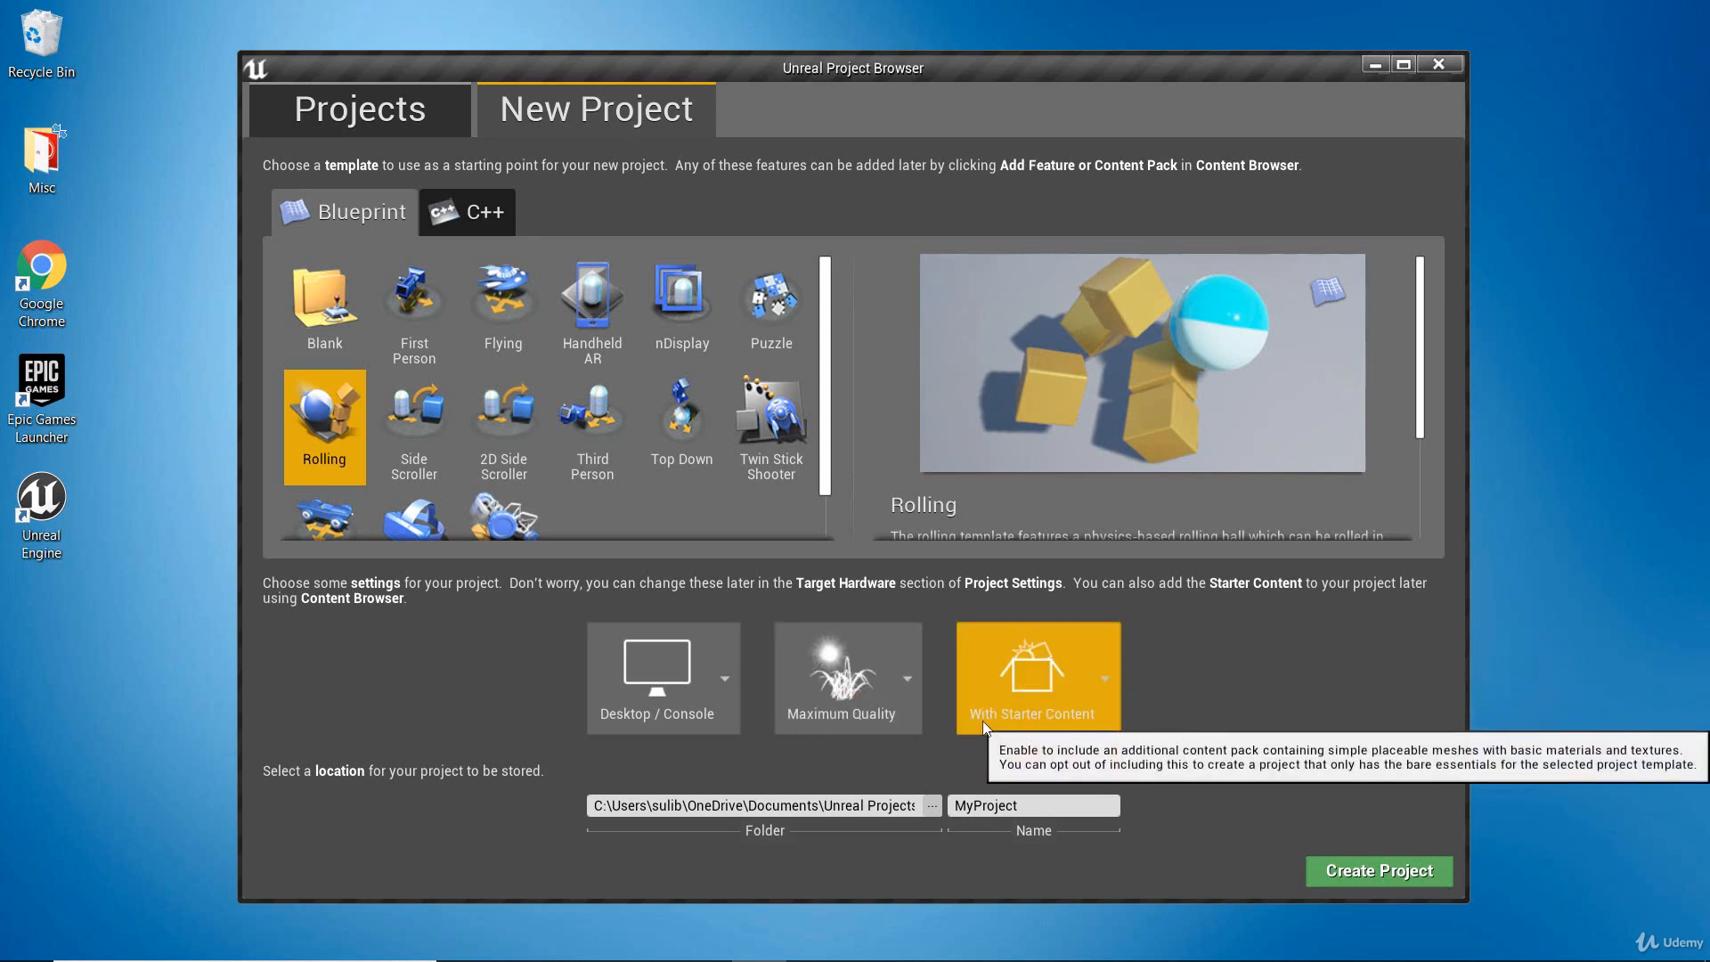
{"action": "left_click", "coordinate": [1105, 679]}
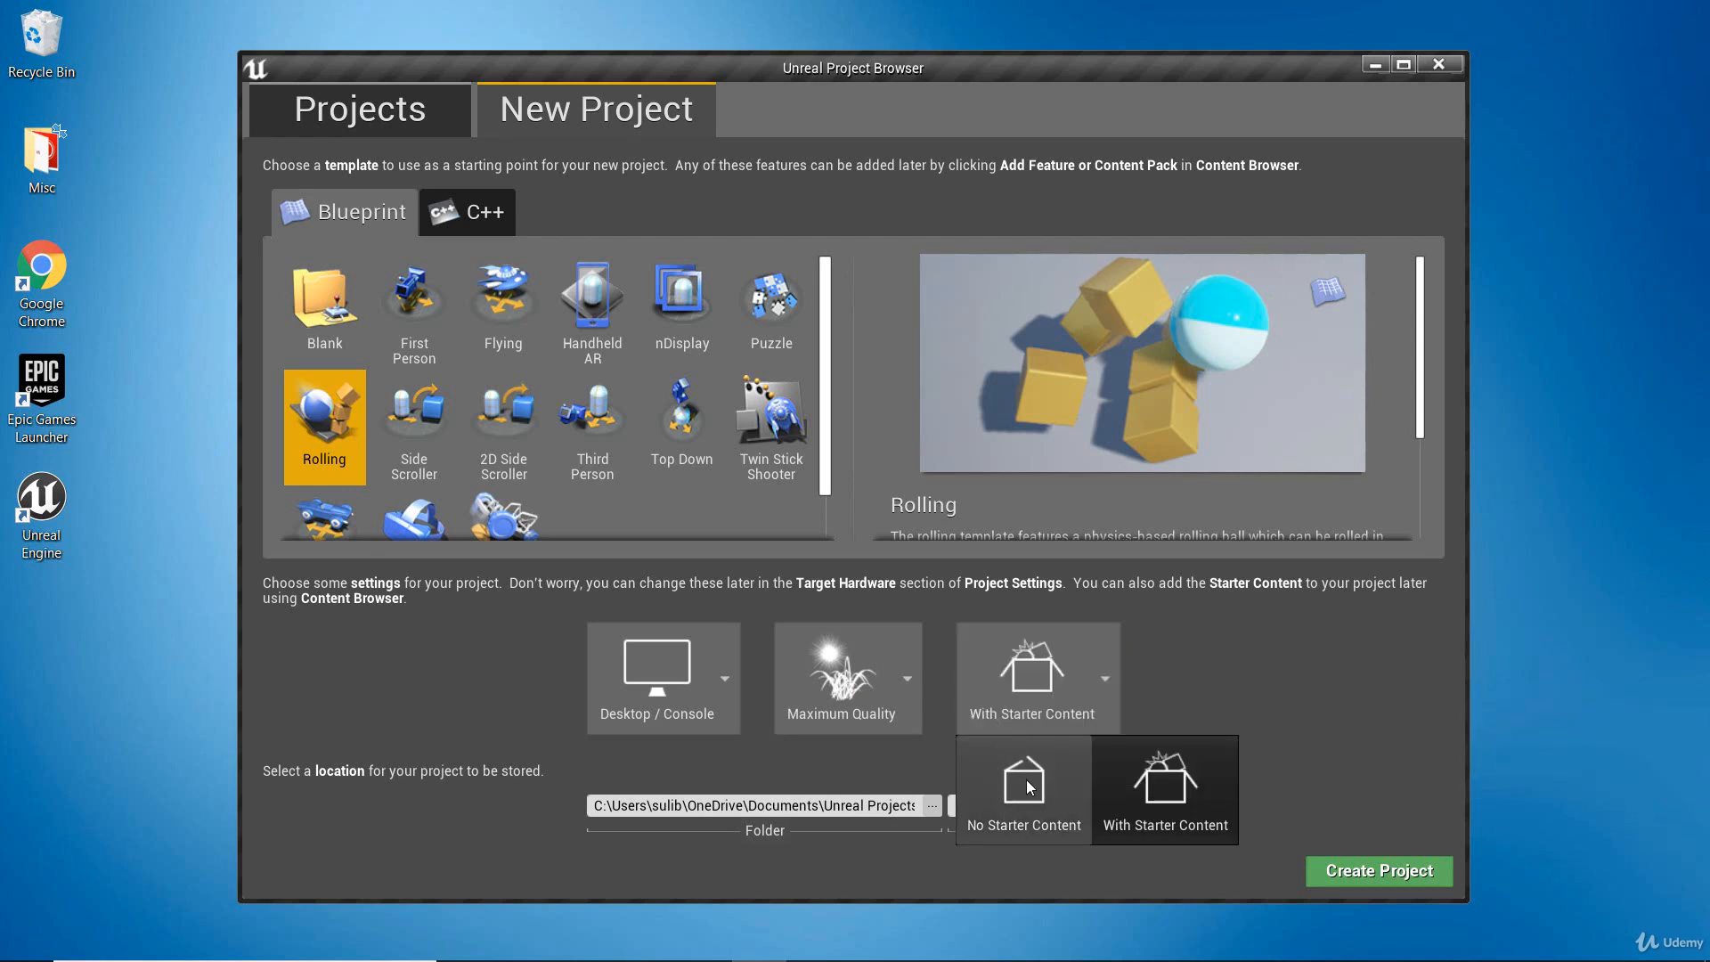
{"action": "left_click", "coordinate": [1199, 799]}
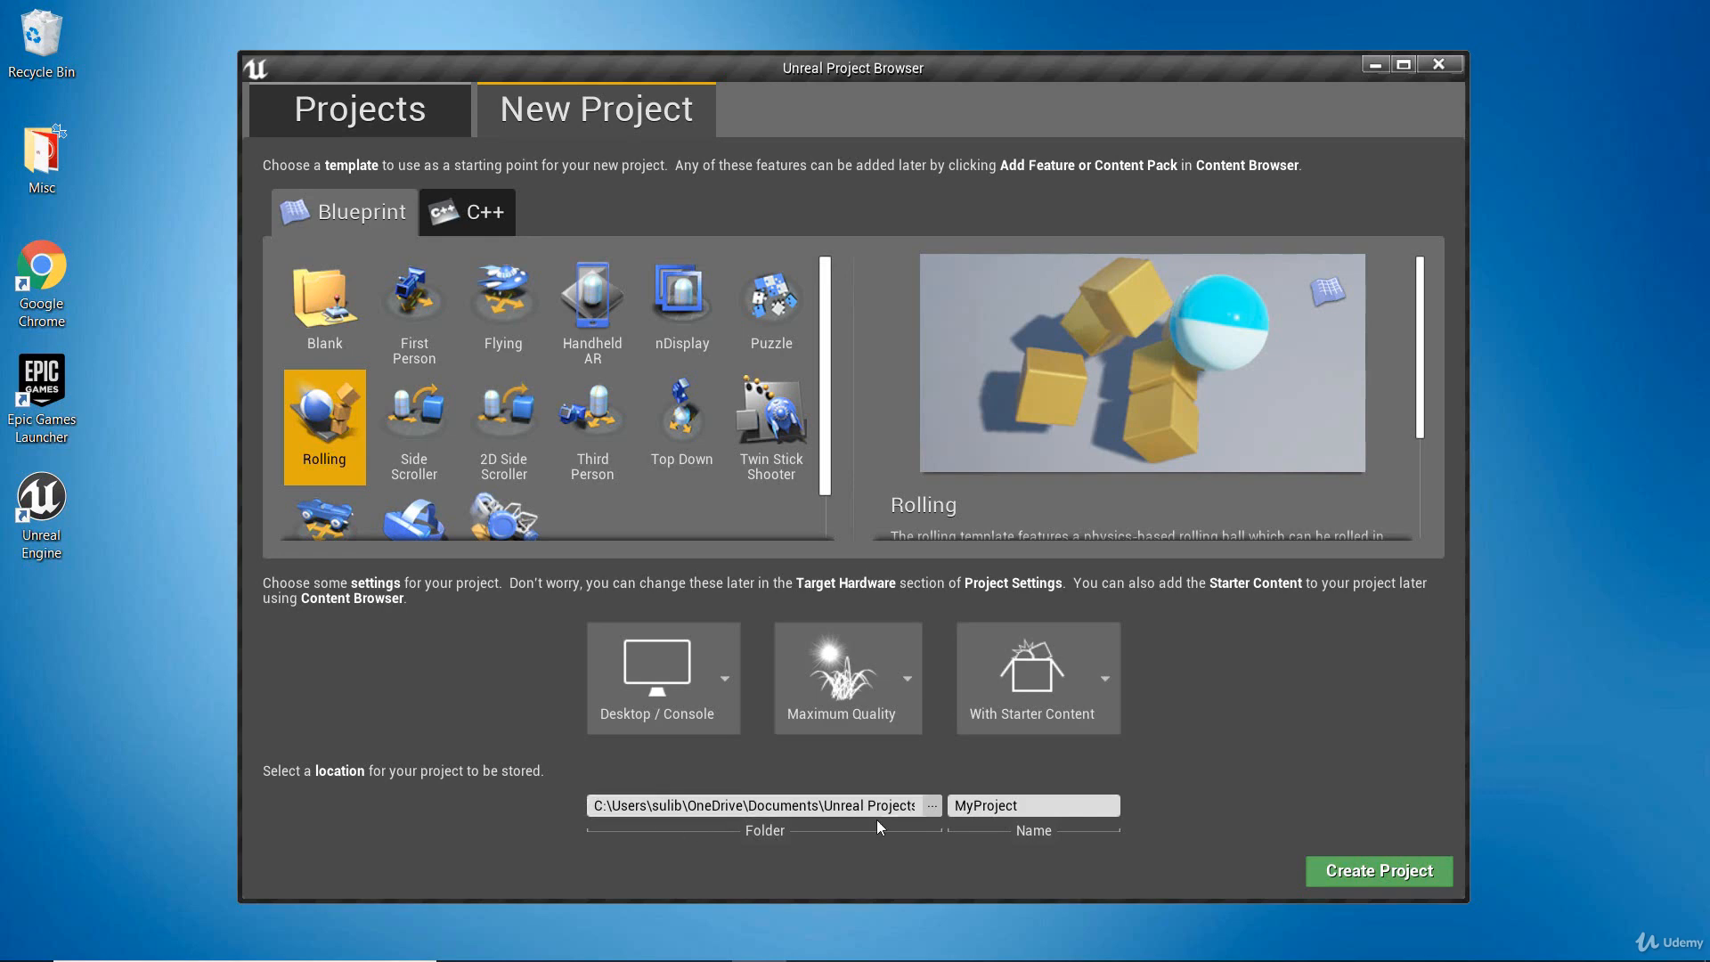
Step: Set the project's storage location to the UE4 Projects folder on the DATA (E:) drive
{"action": "left_click", "coordinate": [931, 805]}
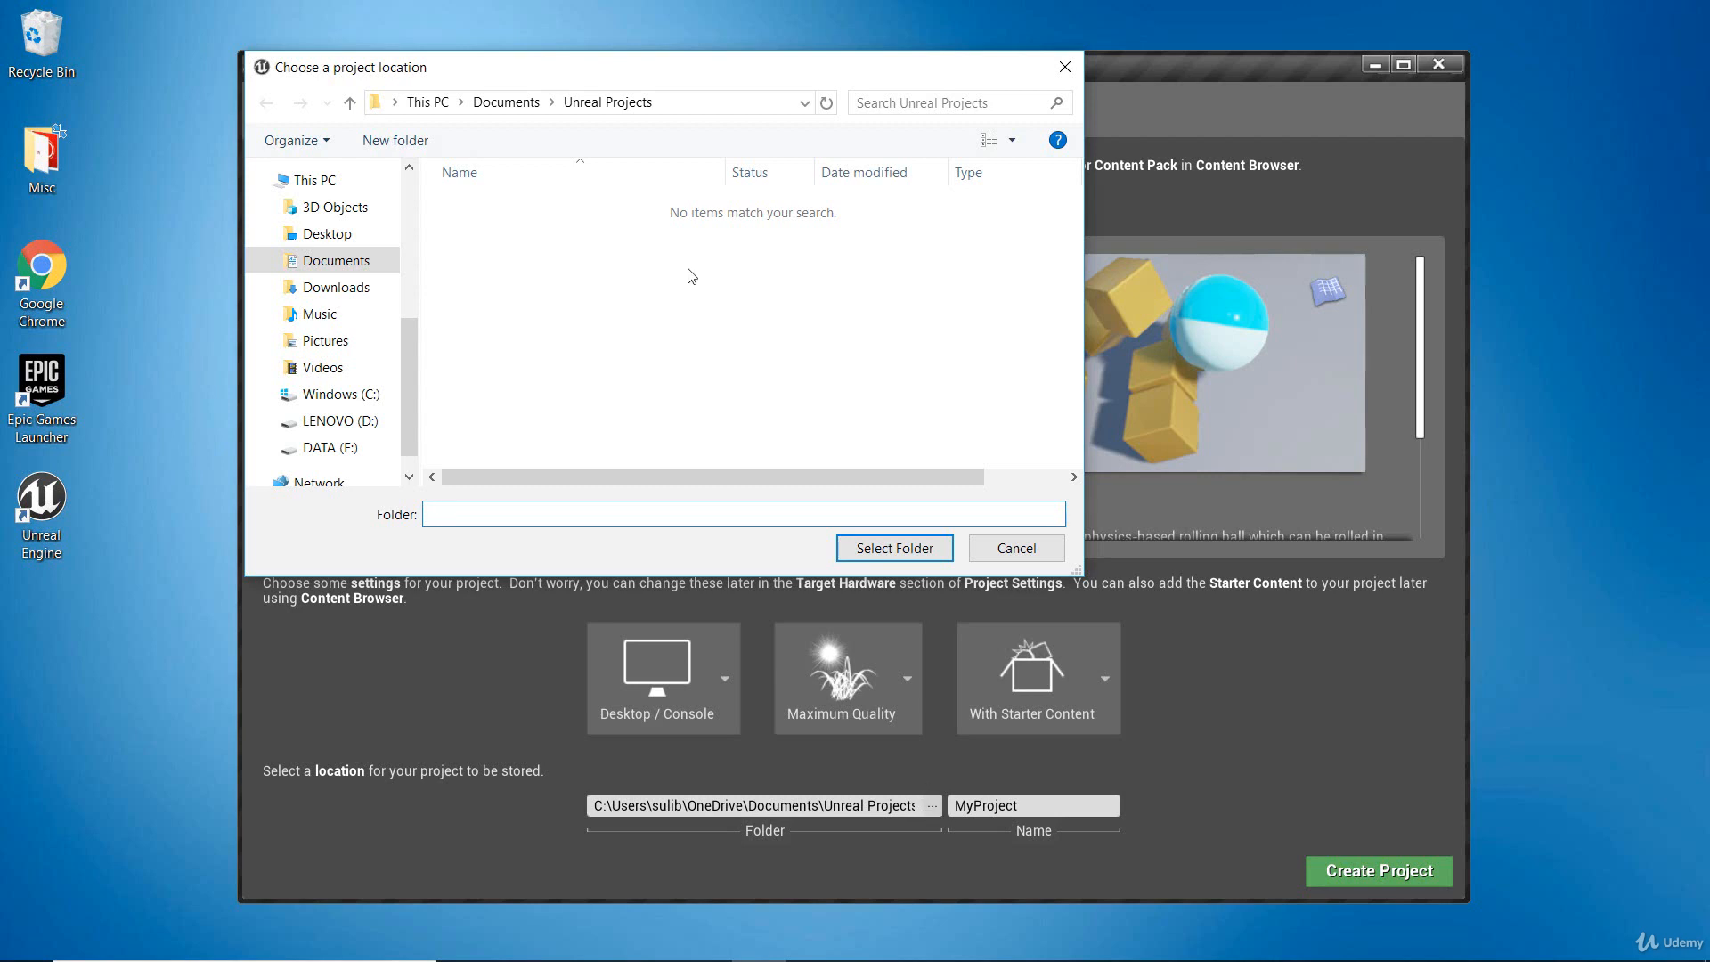
{"action": "mouse_move", "coordinate": [713, 78]}
{"action": "left_mouse_down"}
{"action": "mouse_move", "coordinate": [739, 73]}
{"action": "mouse_move", "coordinate": [720, 90]}
{"action": "left_mouse_up"}
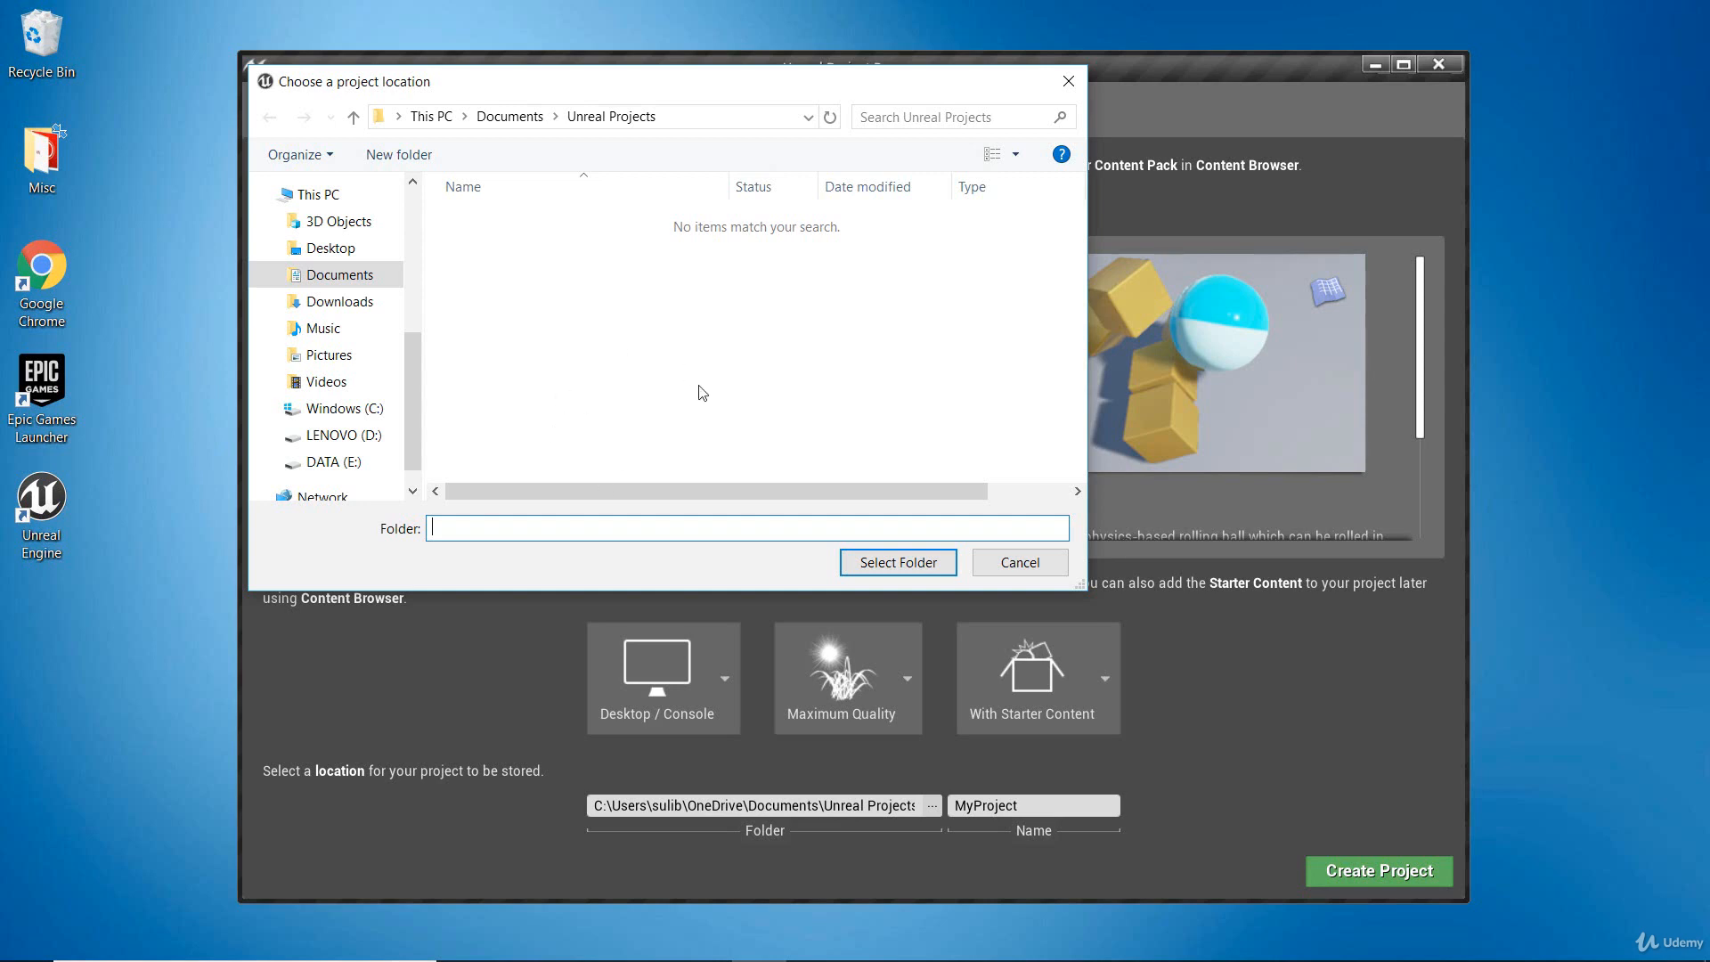
{"action": "mouse_move", "coordinate": [682, 84]}
{"action": "left_mouse_down"}
{"action": "mouse_move", "coordinate": [744, 95]}
{"action": "mouse_move", "coordinate": [700, 106]}
{"action": "left_mouse_up"}
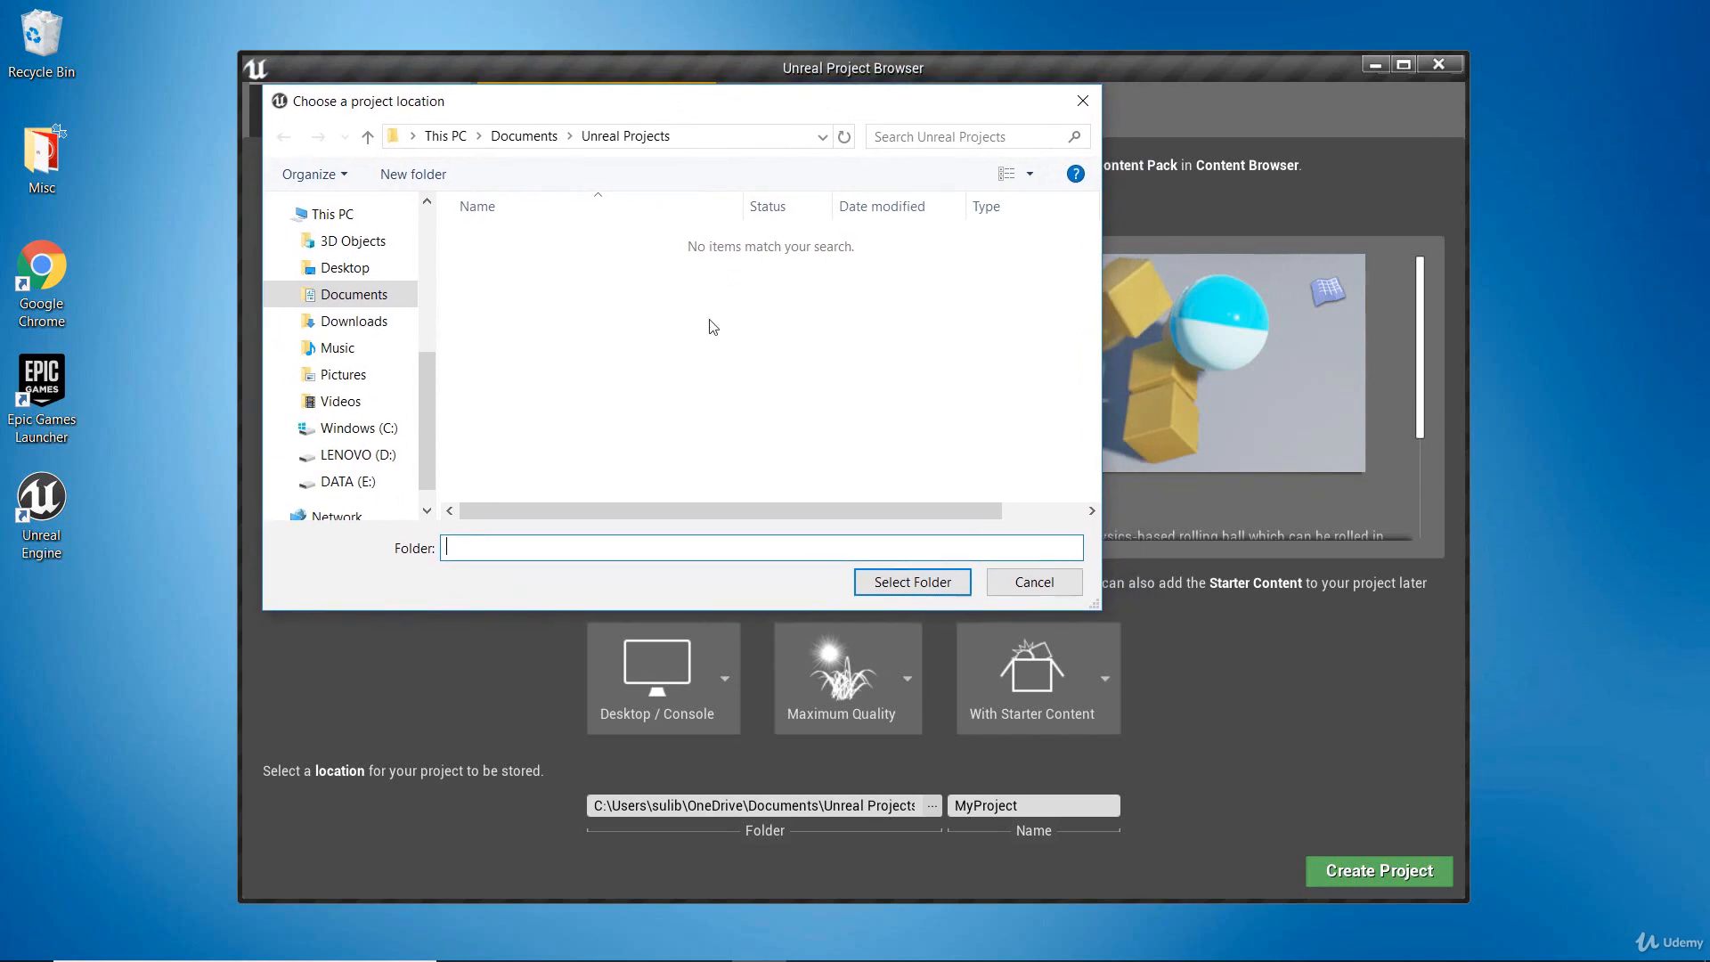
{"action": "left_click", "coordinate": [357, 482]}
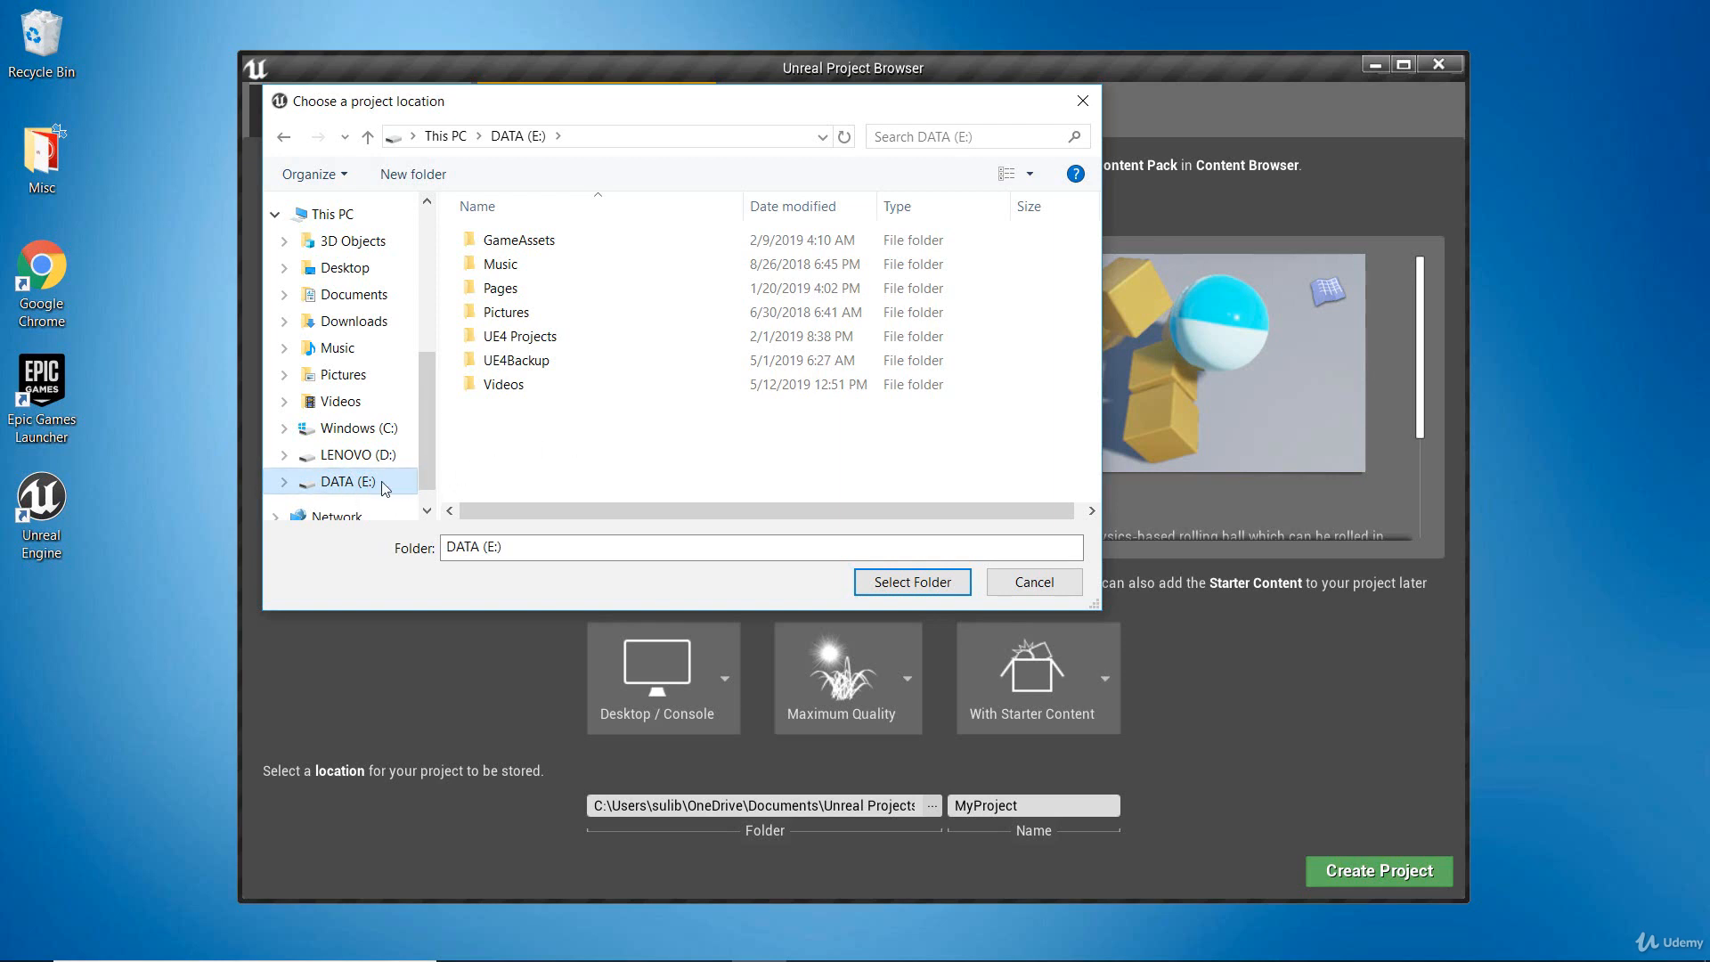
{"action": "double_click", "coordinate": [543, 338]}
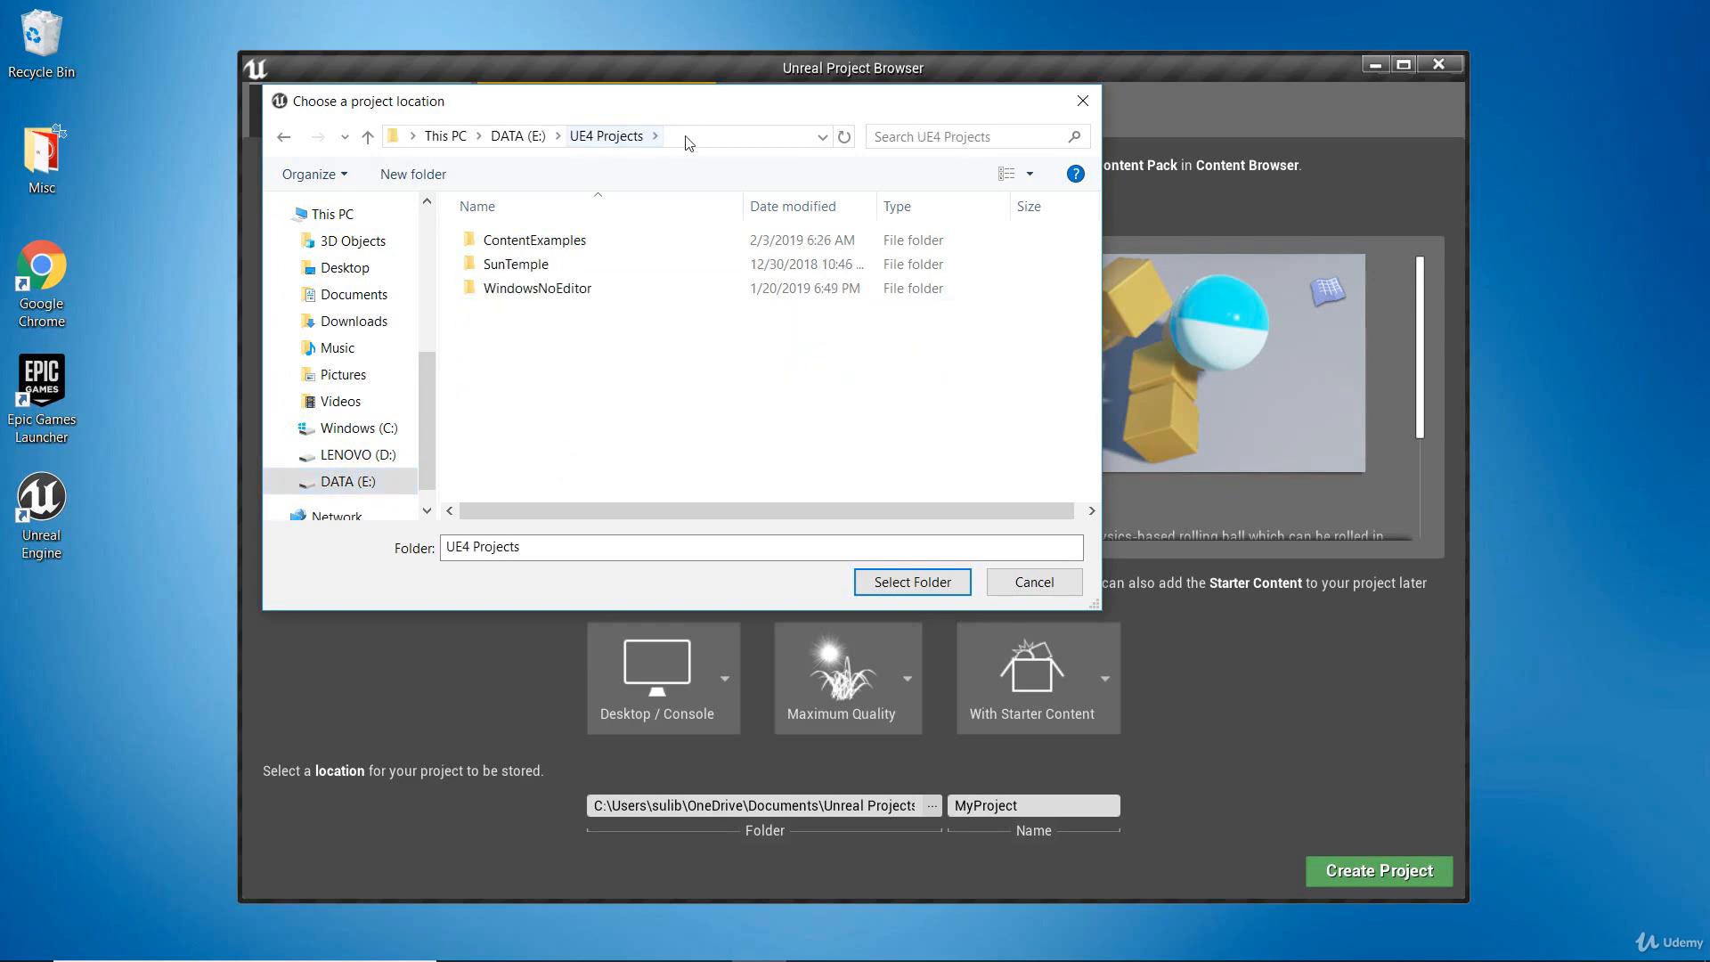
{"action": "left_click", "coordinate": [919, 584]}
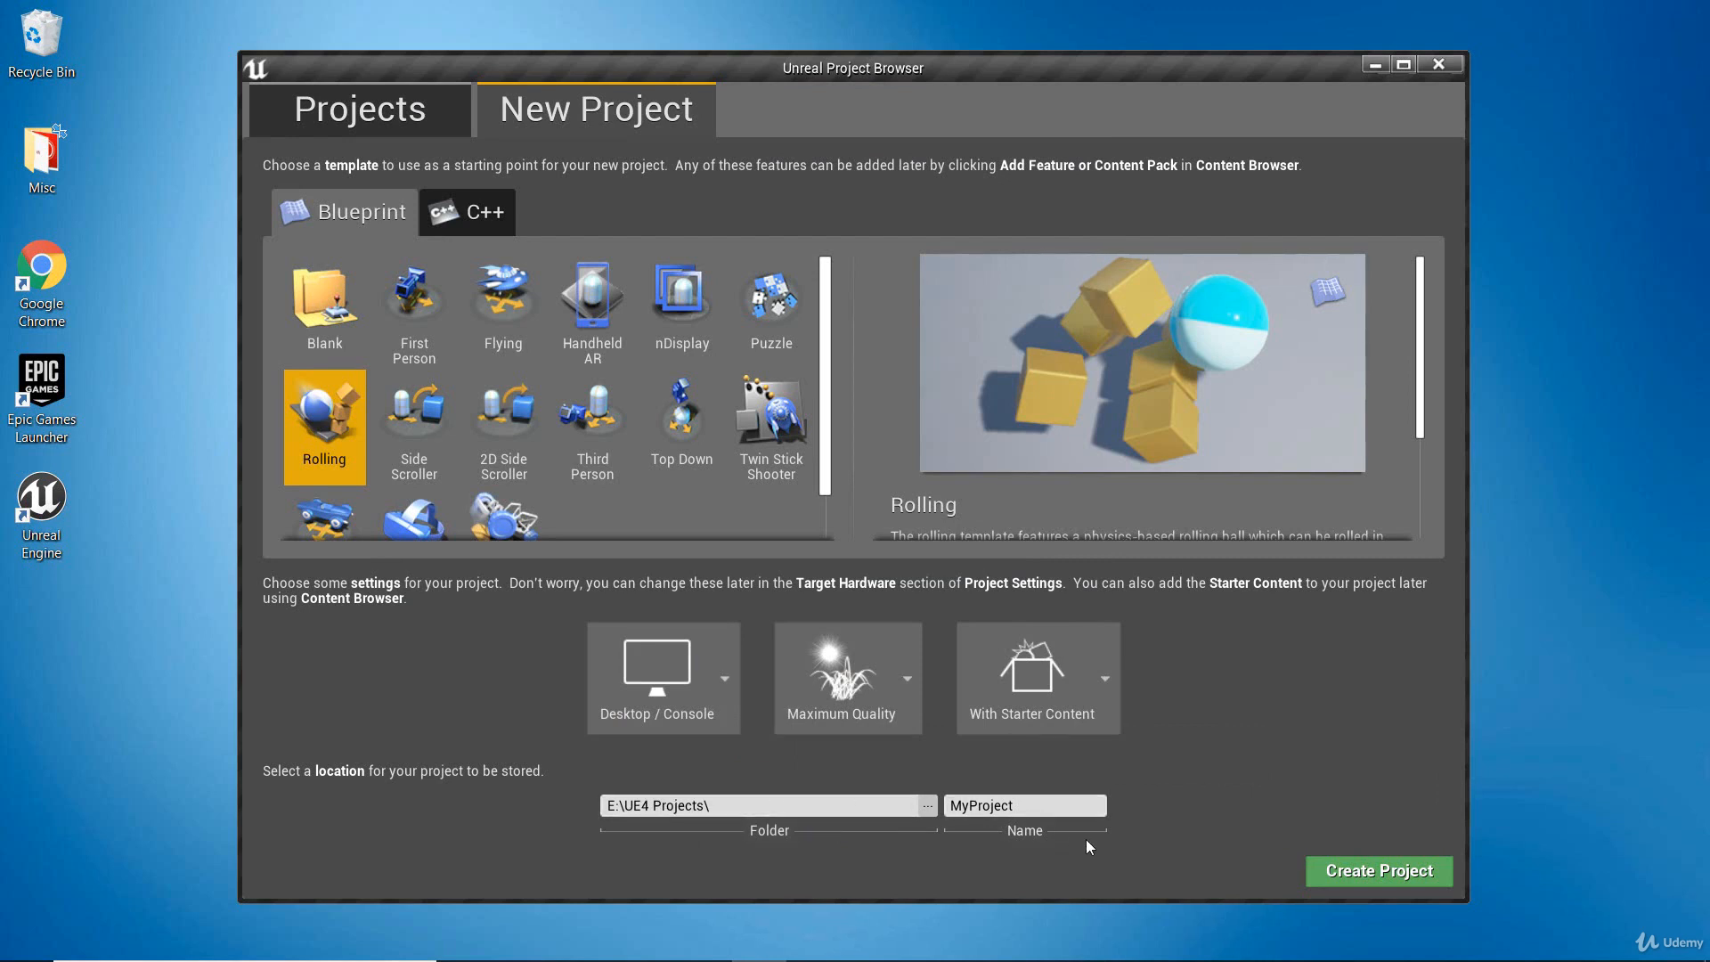
Step: Try 12 as the project name and clear the name again
{"action": "double_click", "coordinate": [1042, 807]}
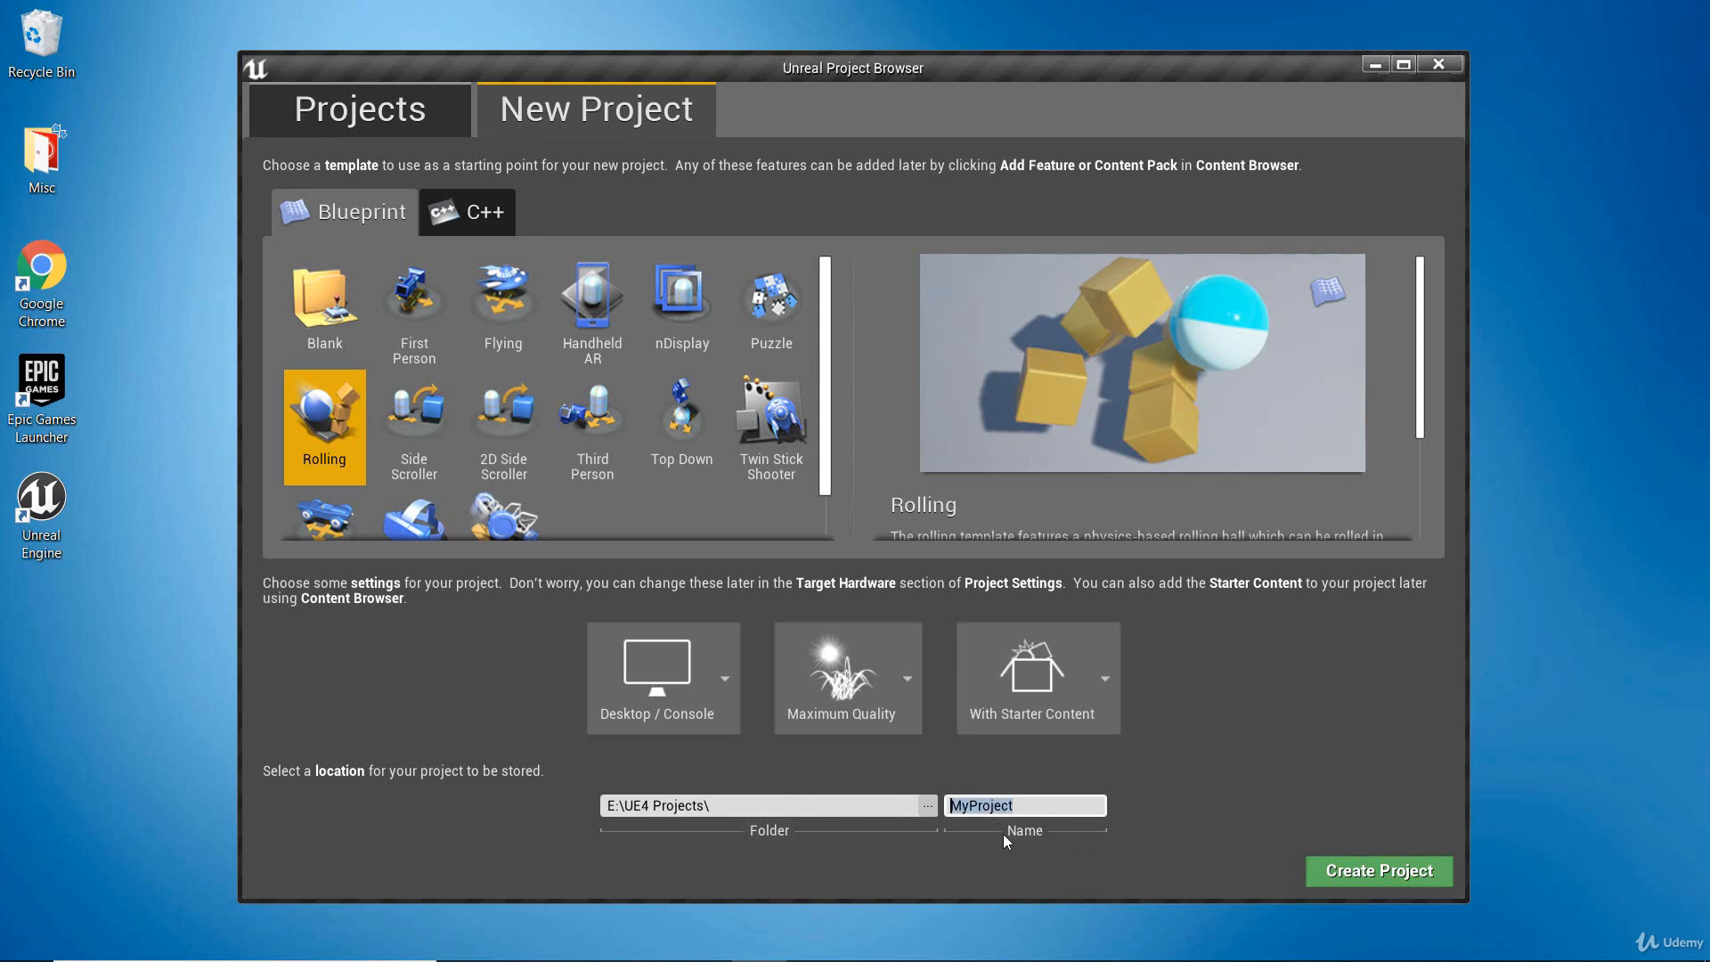
{"action": "type", "text": "12"}
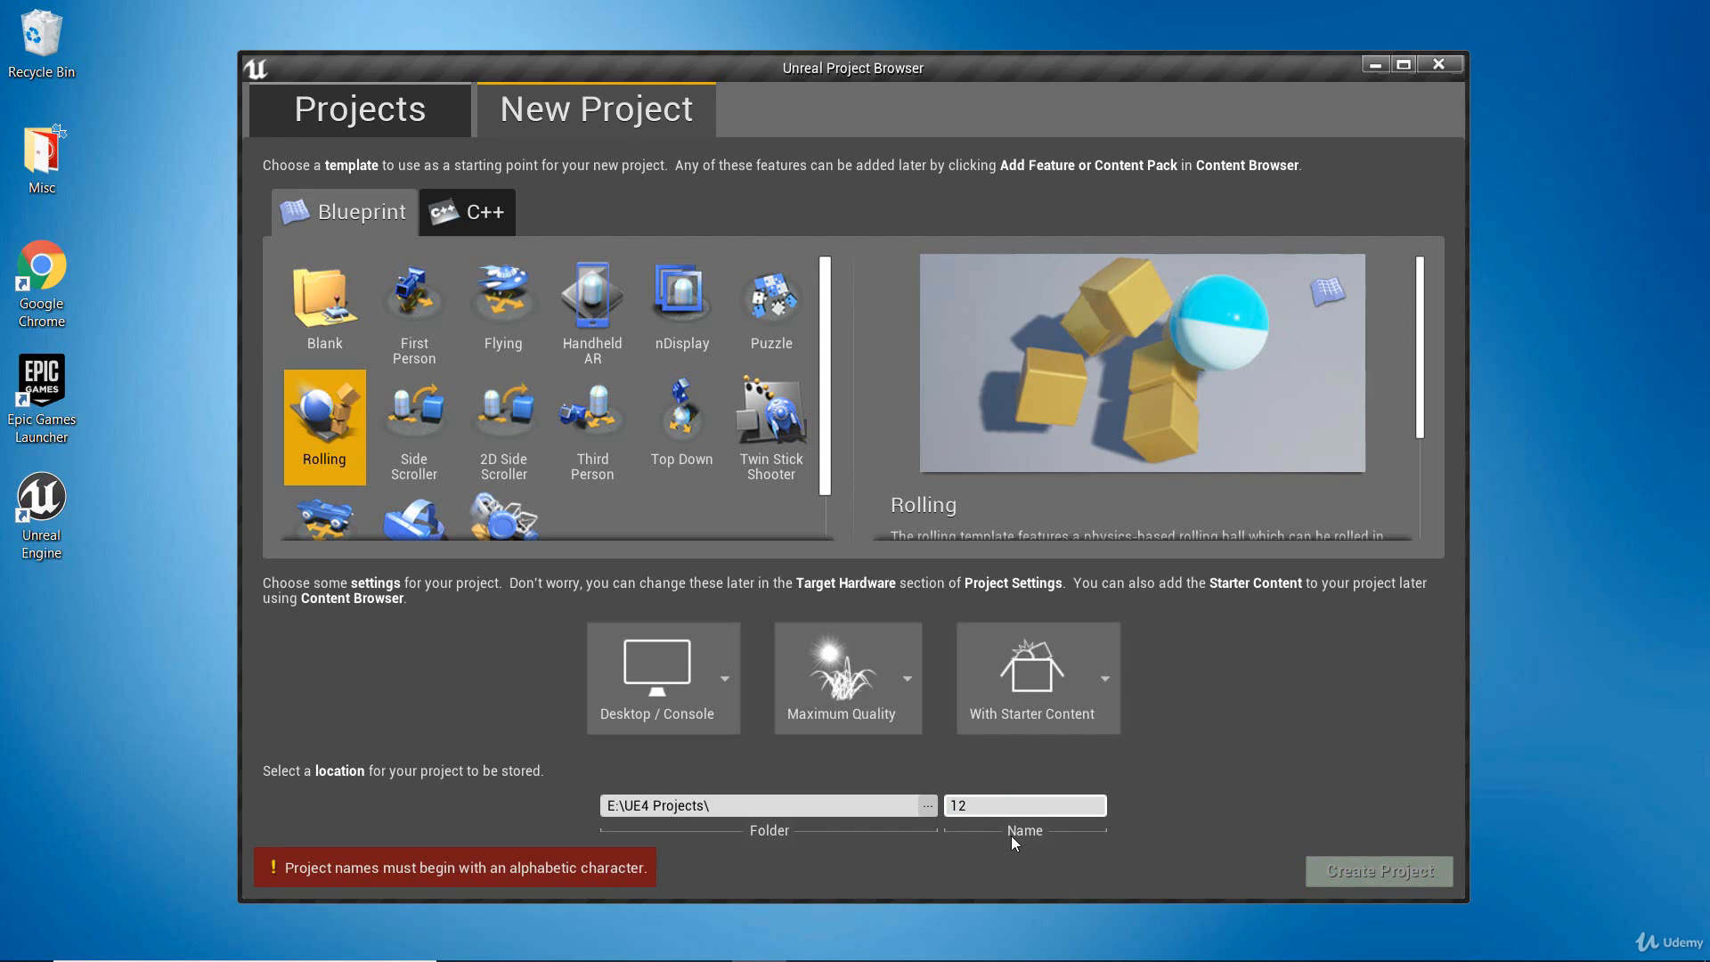
{"action": "key", "text": "BackSpace"}
{"action": "key", "text": "BackSpace"}
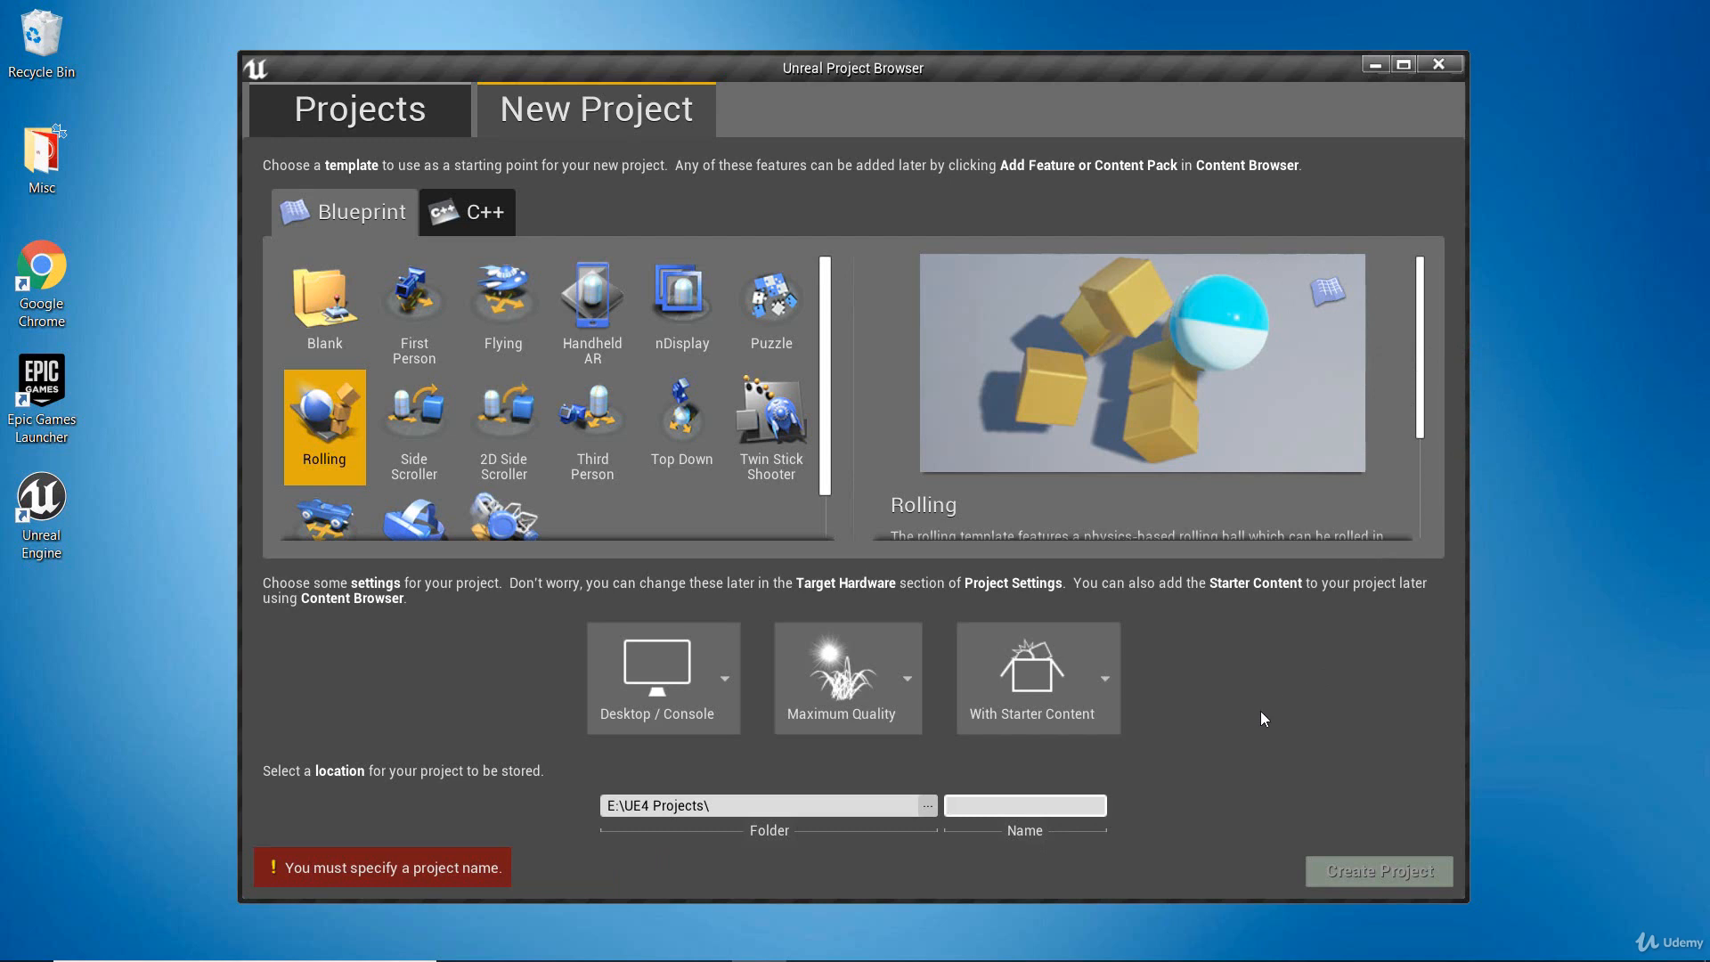
Step: Name the project RollingBall and create it from the Rolling template
{"action": "scroll", "coordinate": [1423, 387], "scroll_direction": "down", "scroll_amount": 1}
{"action": "scroll", "coordinate": [1425, 396], "scroll_direction": "down", "scroll_amount": 3}
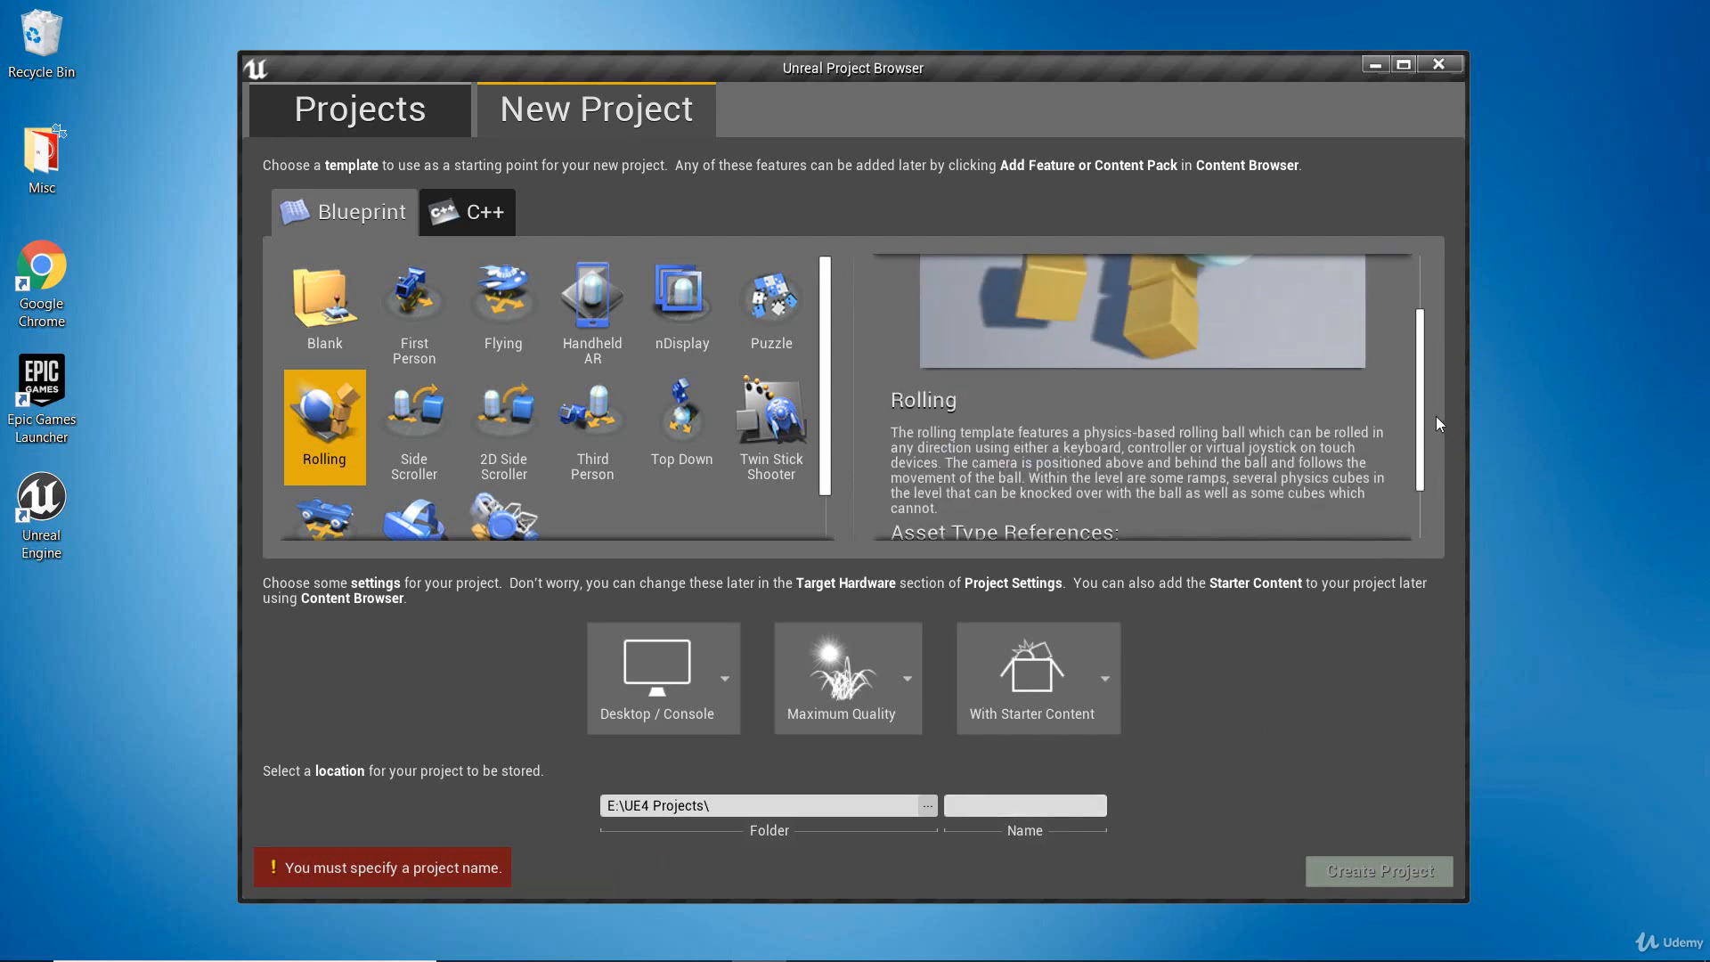
{"action": "scroll", "coordinate": [1430, 302], "scroll_direction": "up", "scroll_amount": 4}
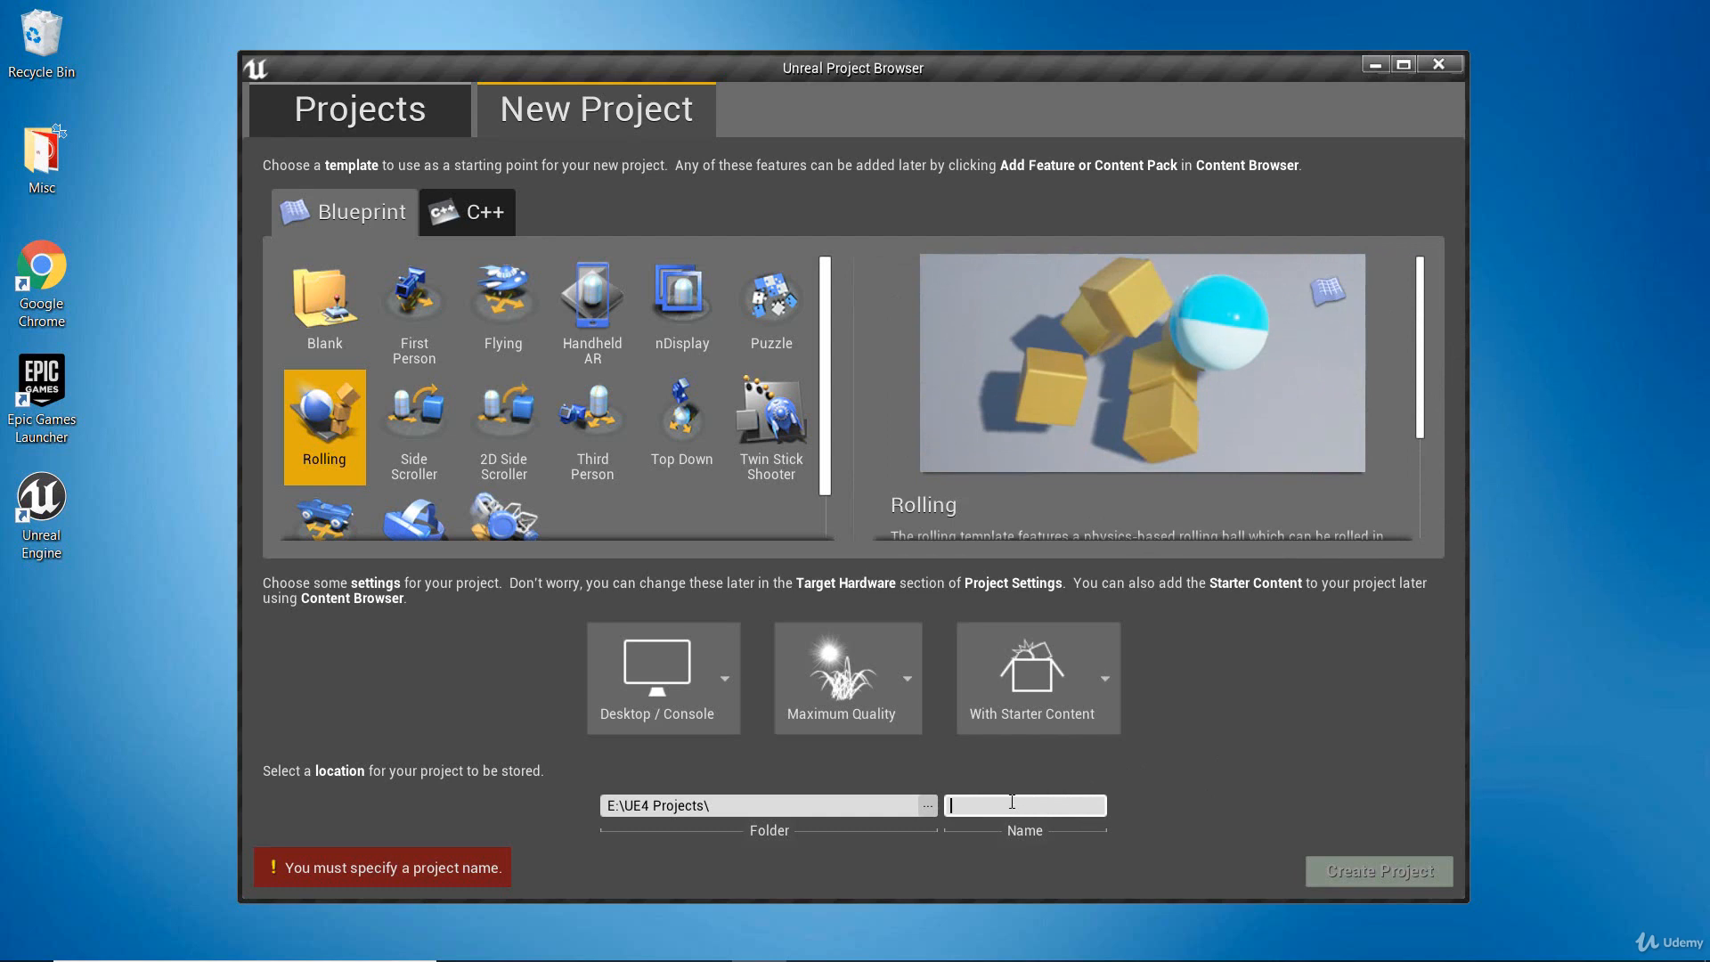
{"action": "type", "text": "Rollin"}
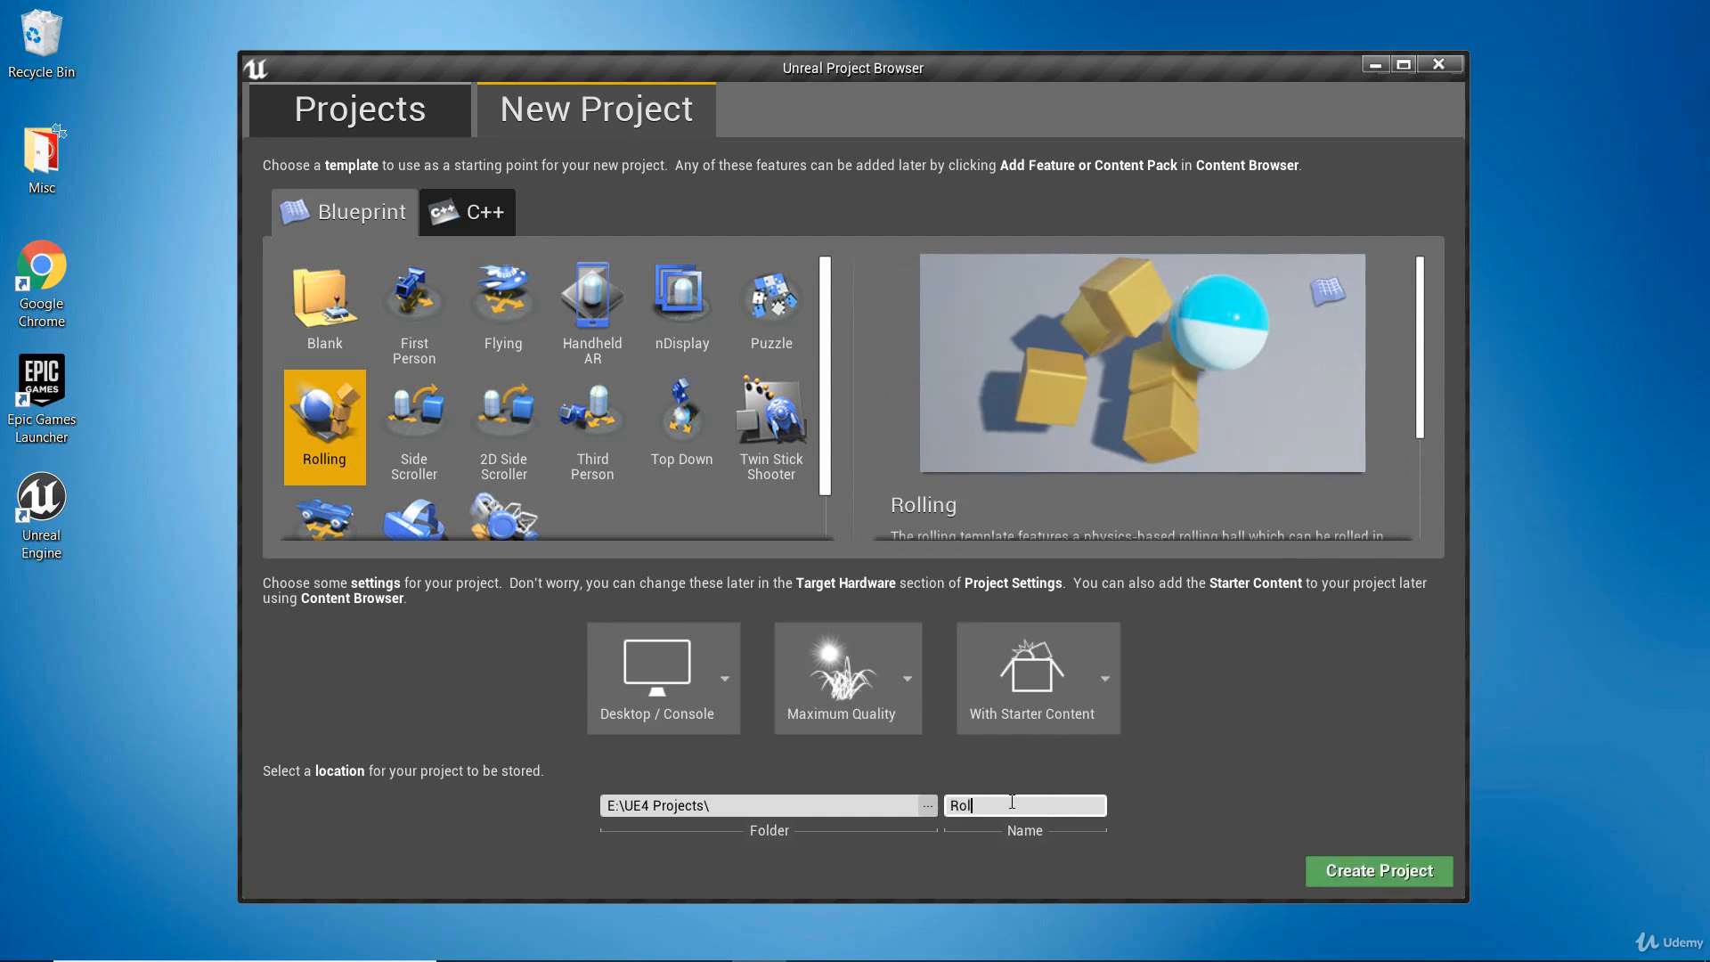
{"action": "type", "text": "gBall"}
{"action": "mouse_move", "coordinate": [1422, 389]}
{"action": "left_mouse_down"}
{"action": "mouse_move", "coordinate": [1443, 456]}
{"action": "mouse_move", "coordinate": [1429, 379]}
{"action": "left_mouse_up"}
{"action": "left_click", "coordinate": [1376, 873]}
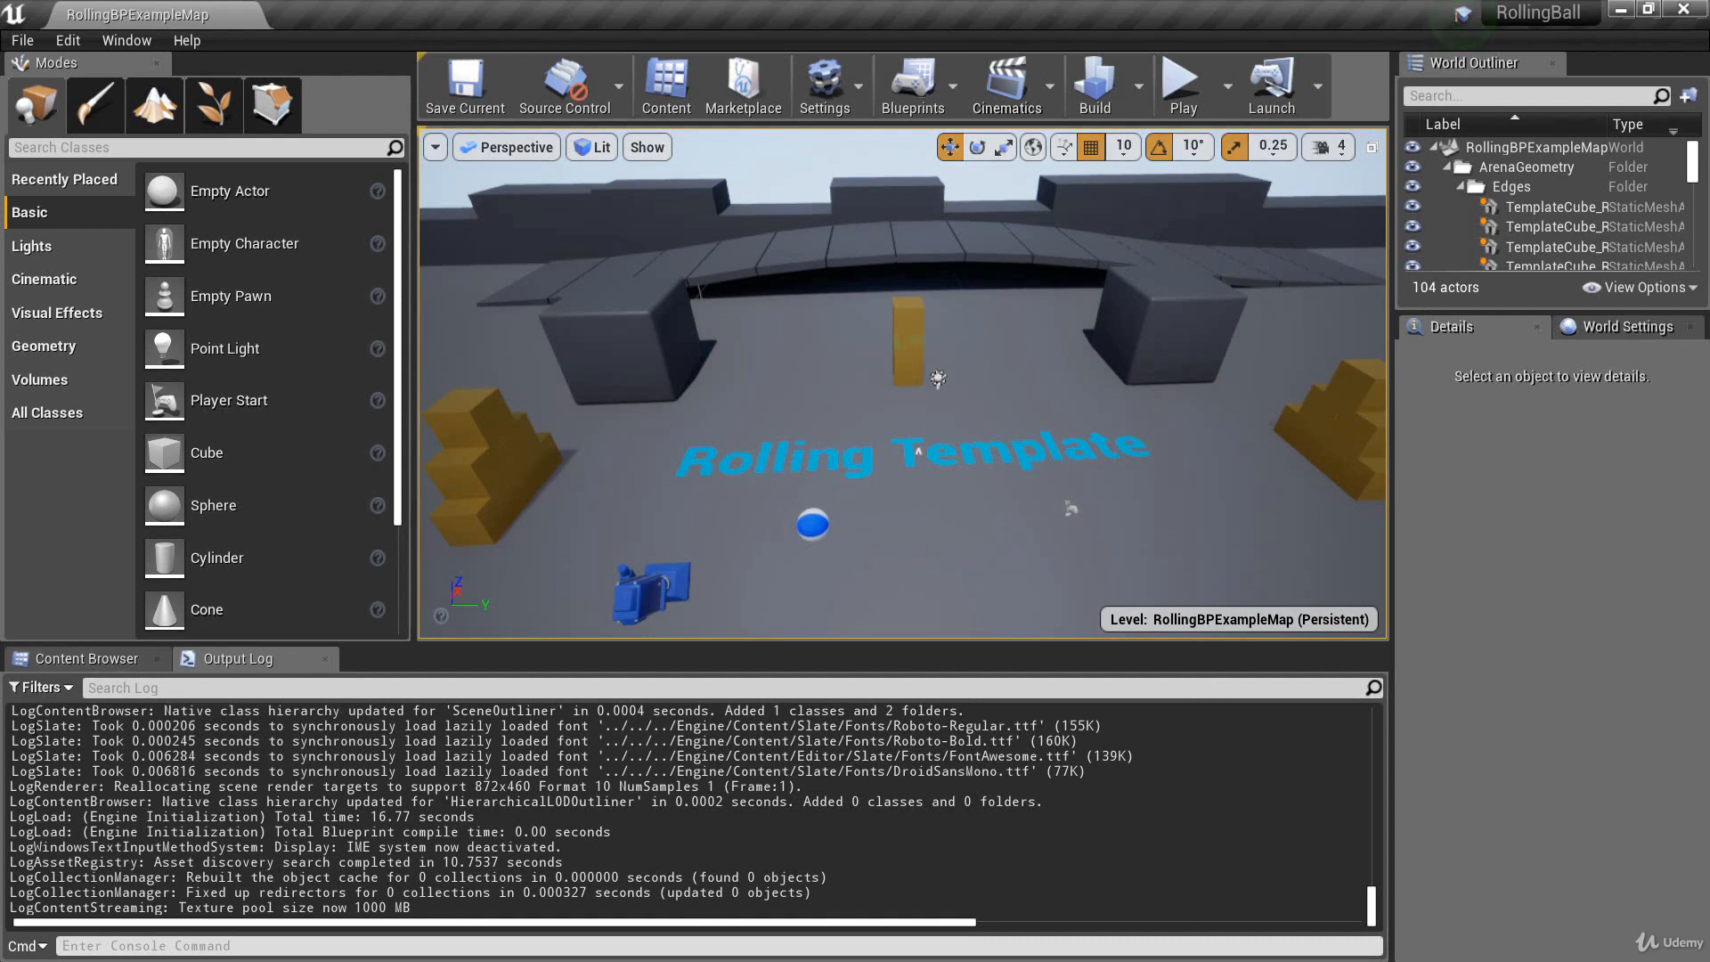
Step: Close the Output Log and start playing the example level in the viewport
{"action": "left_click", "coordinate": [325, 660]}
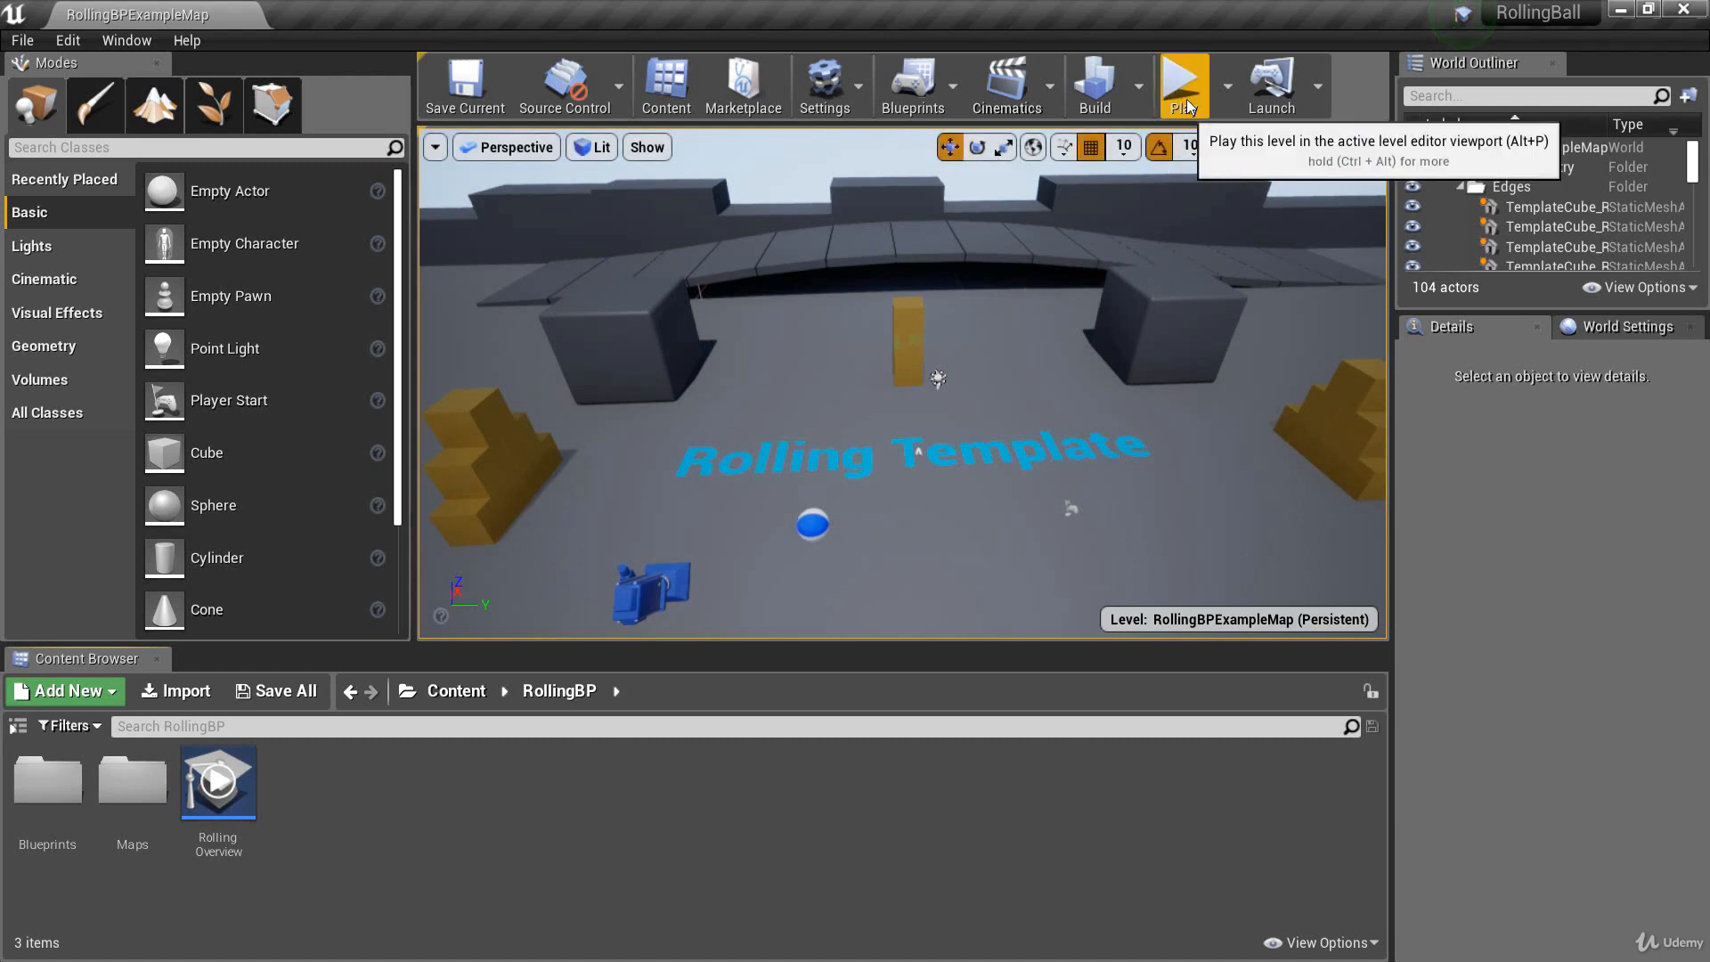
{"action": "left_click", "coordinate": [1199, 72]}
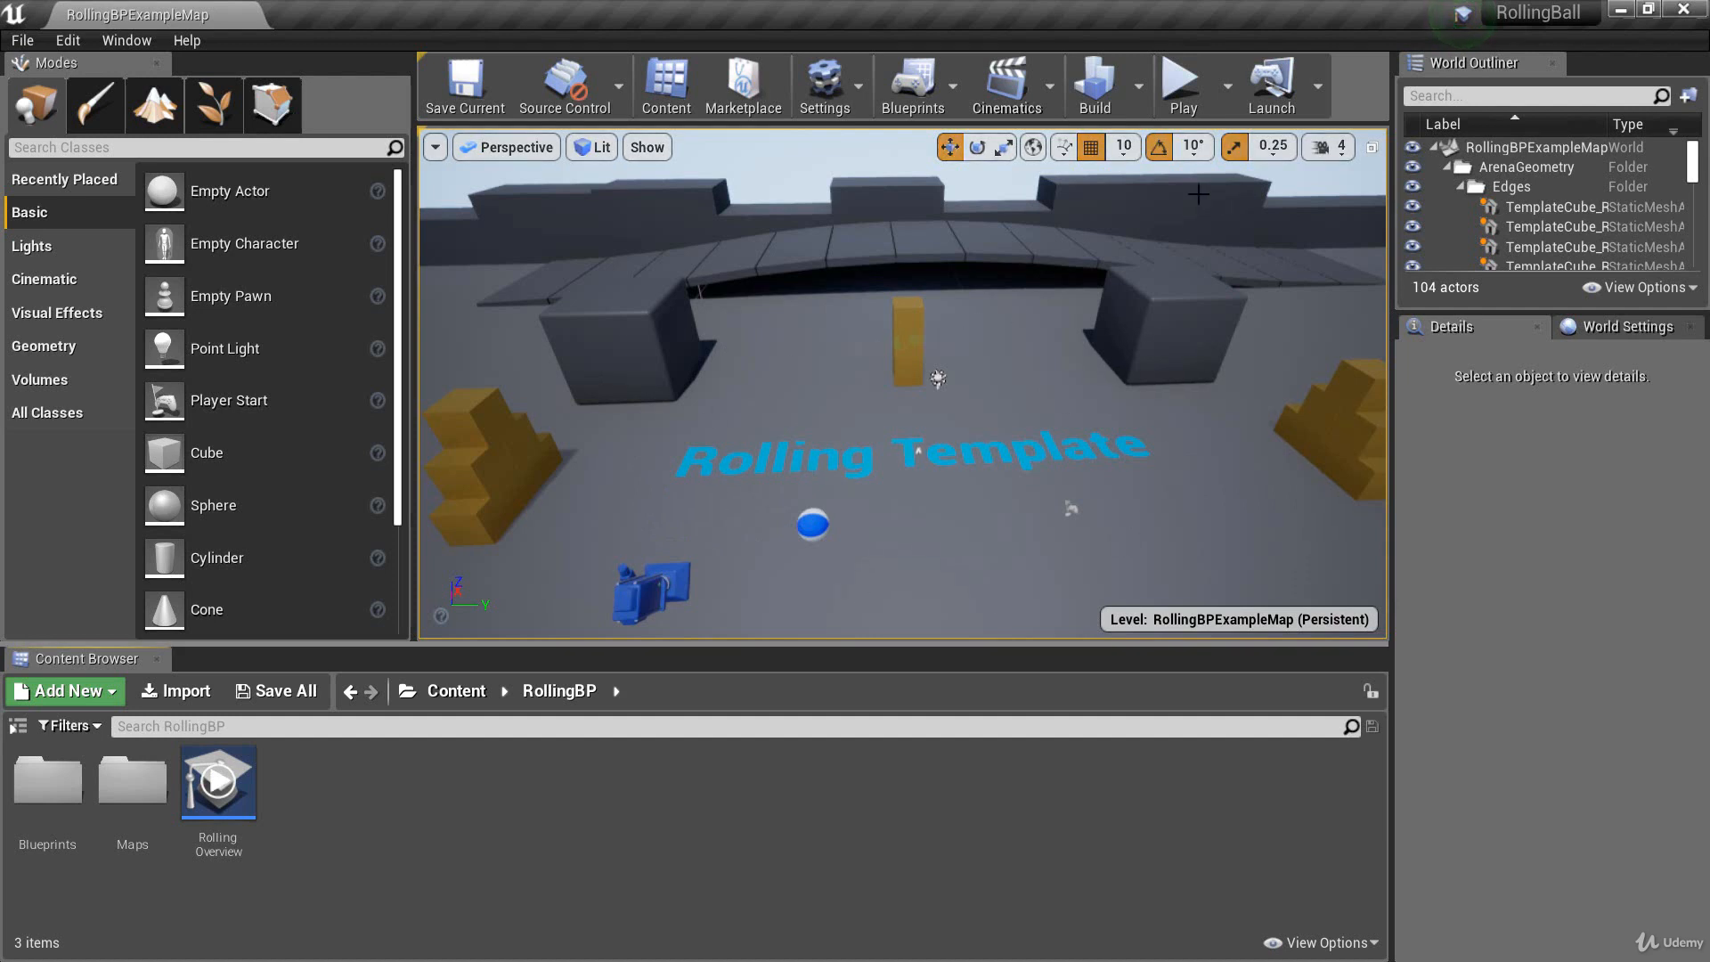
{"action": "left_click", "coordinate": [1180, 86]}
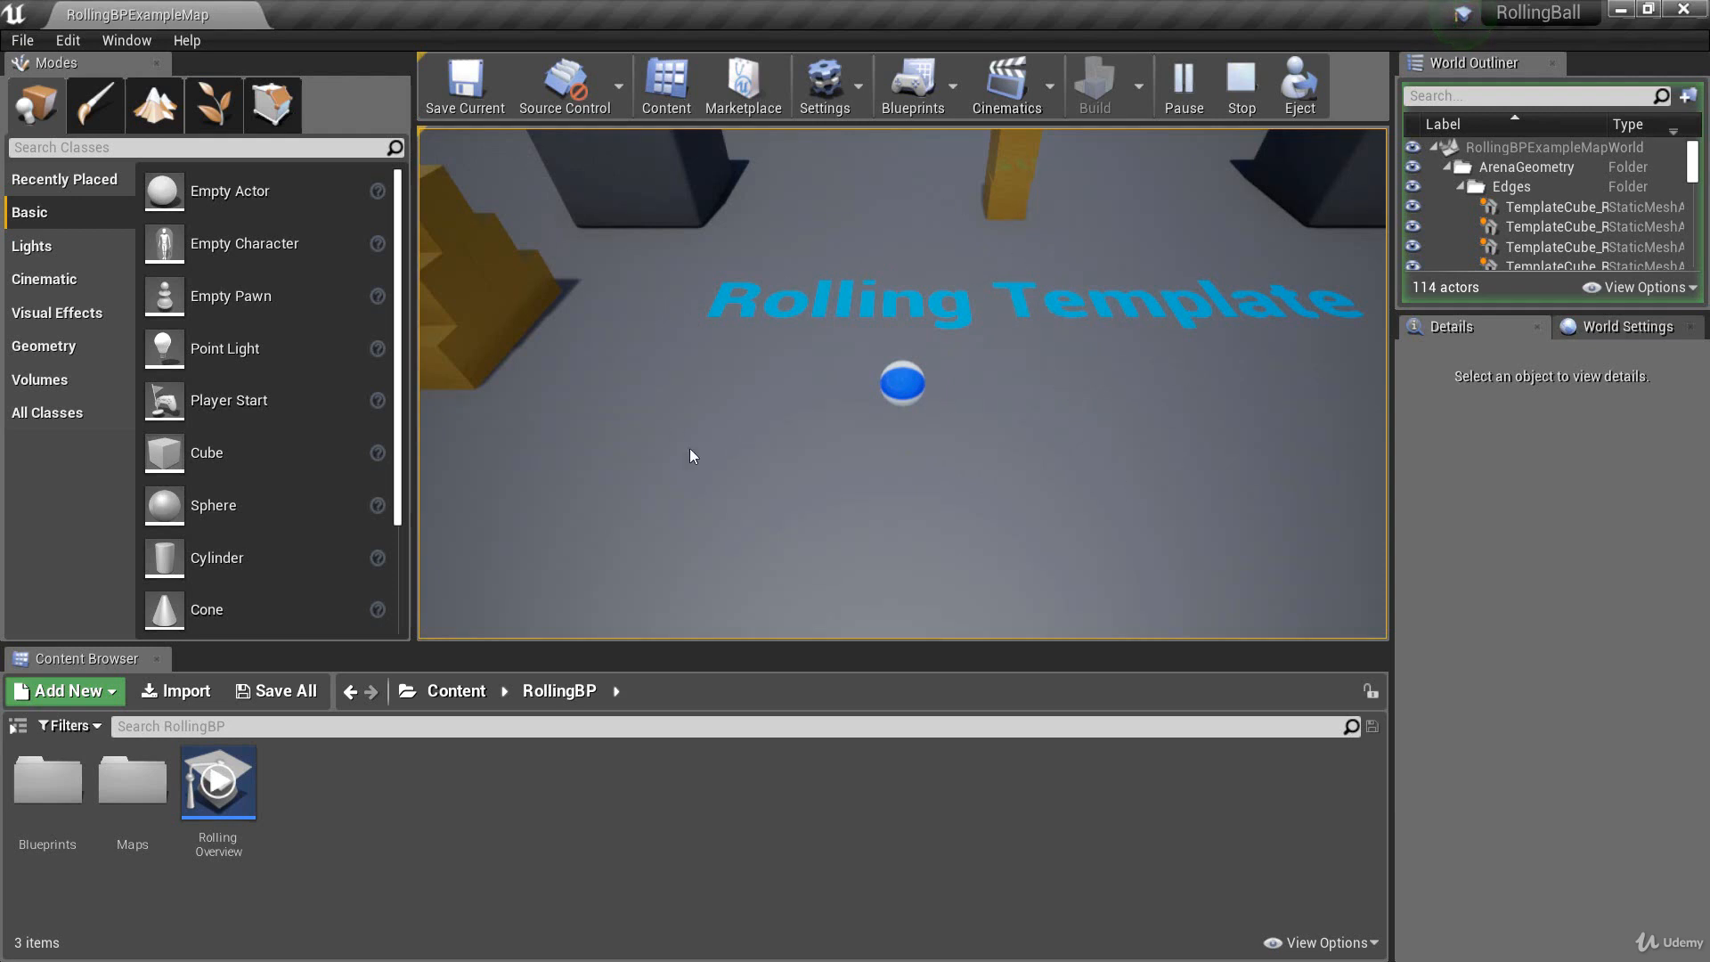
Step: Give the running game input focus and make the ball jump several times
{"action": "left_click", "coordinate": [1094, 325]}
{"action": "key", "text": "space"}
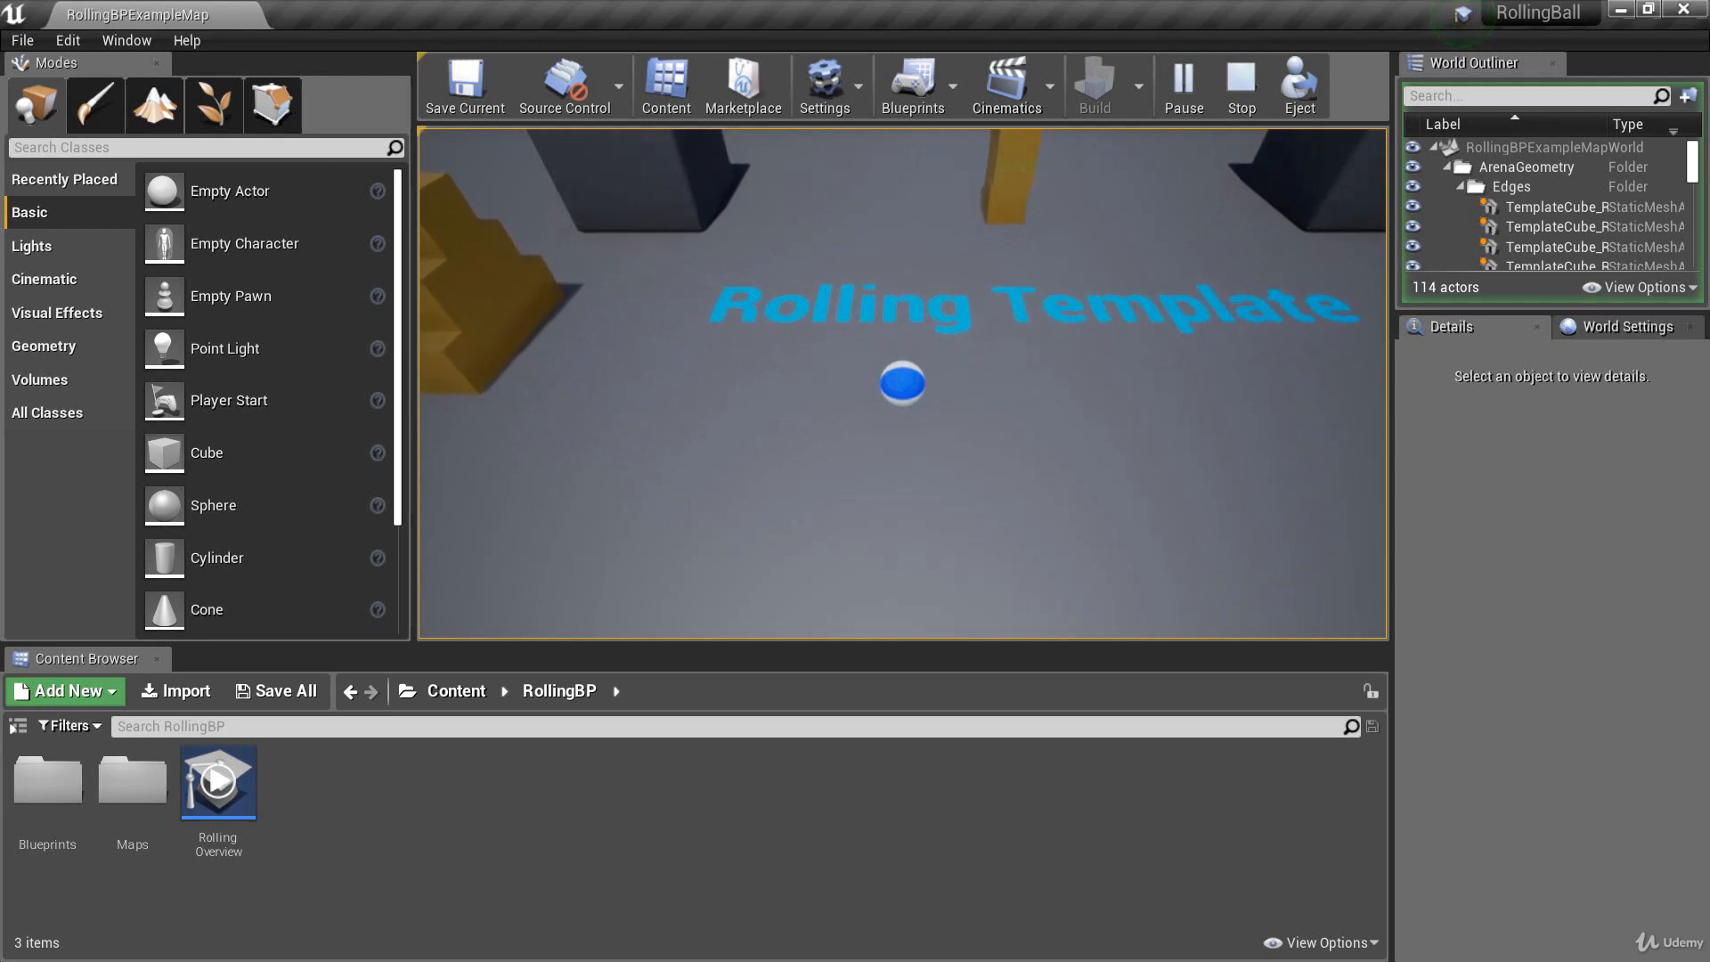
{"action": "key", "text": "space"}
{"action": "key", "text": "space"}
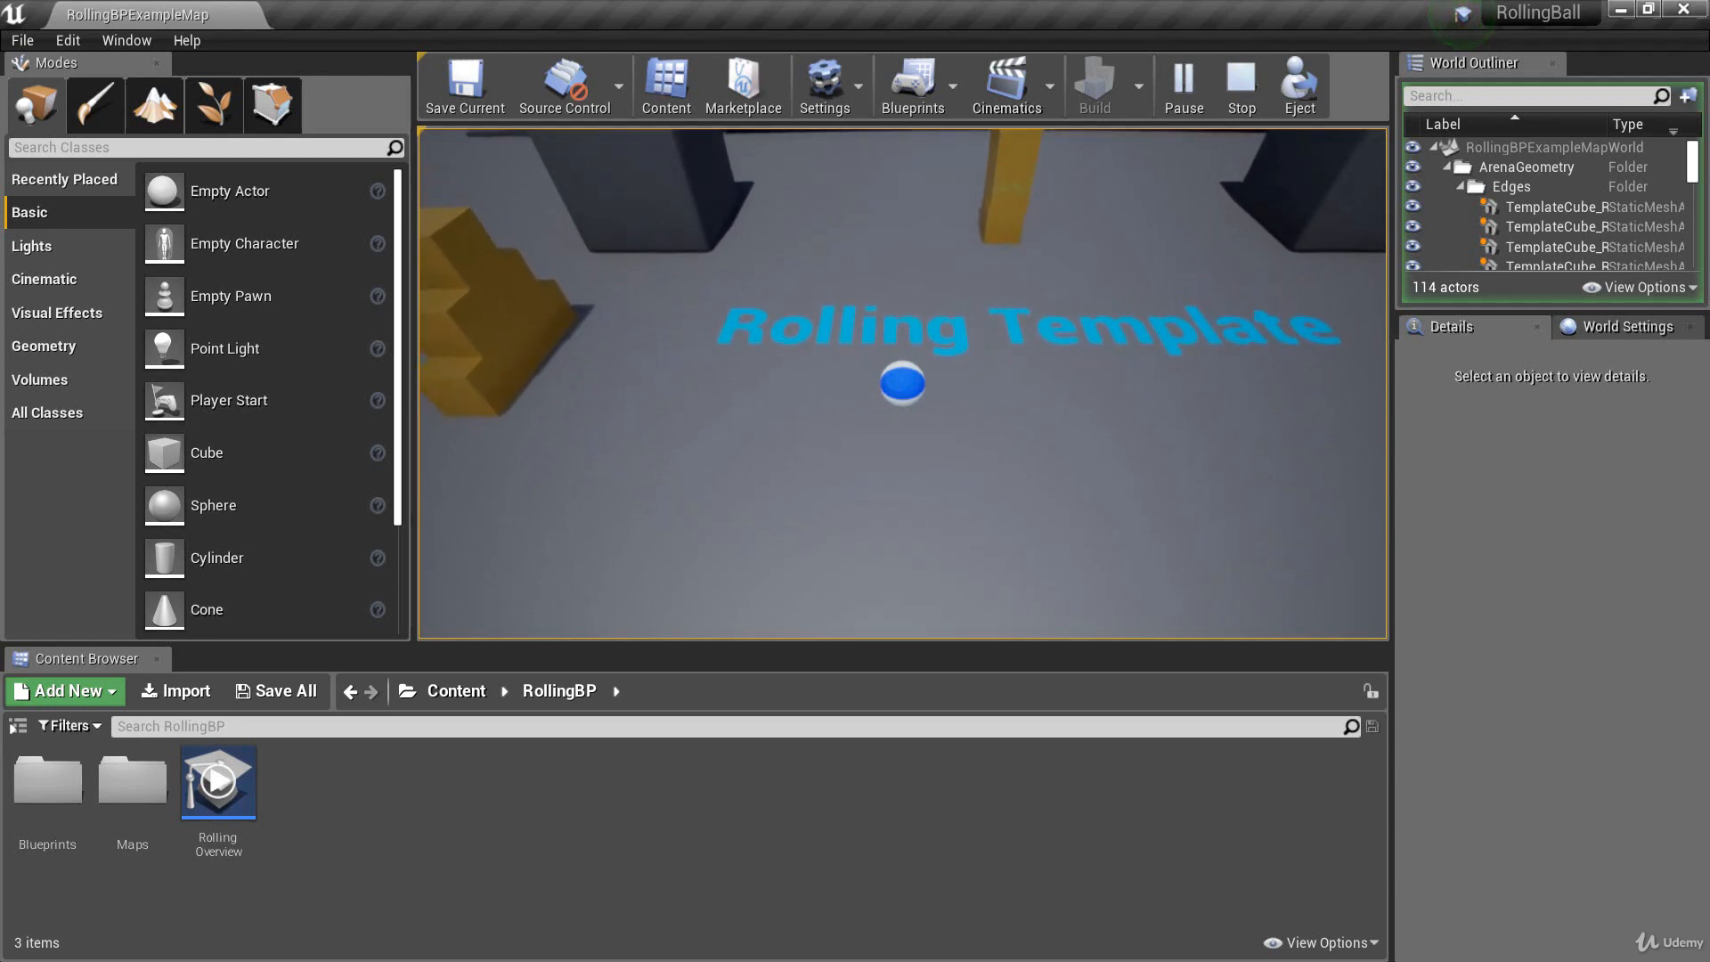
{"action": "key", "text": "space"}
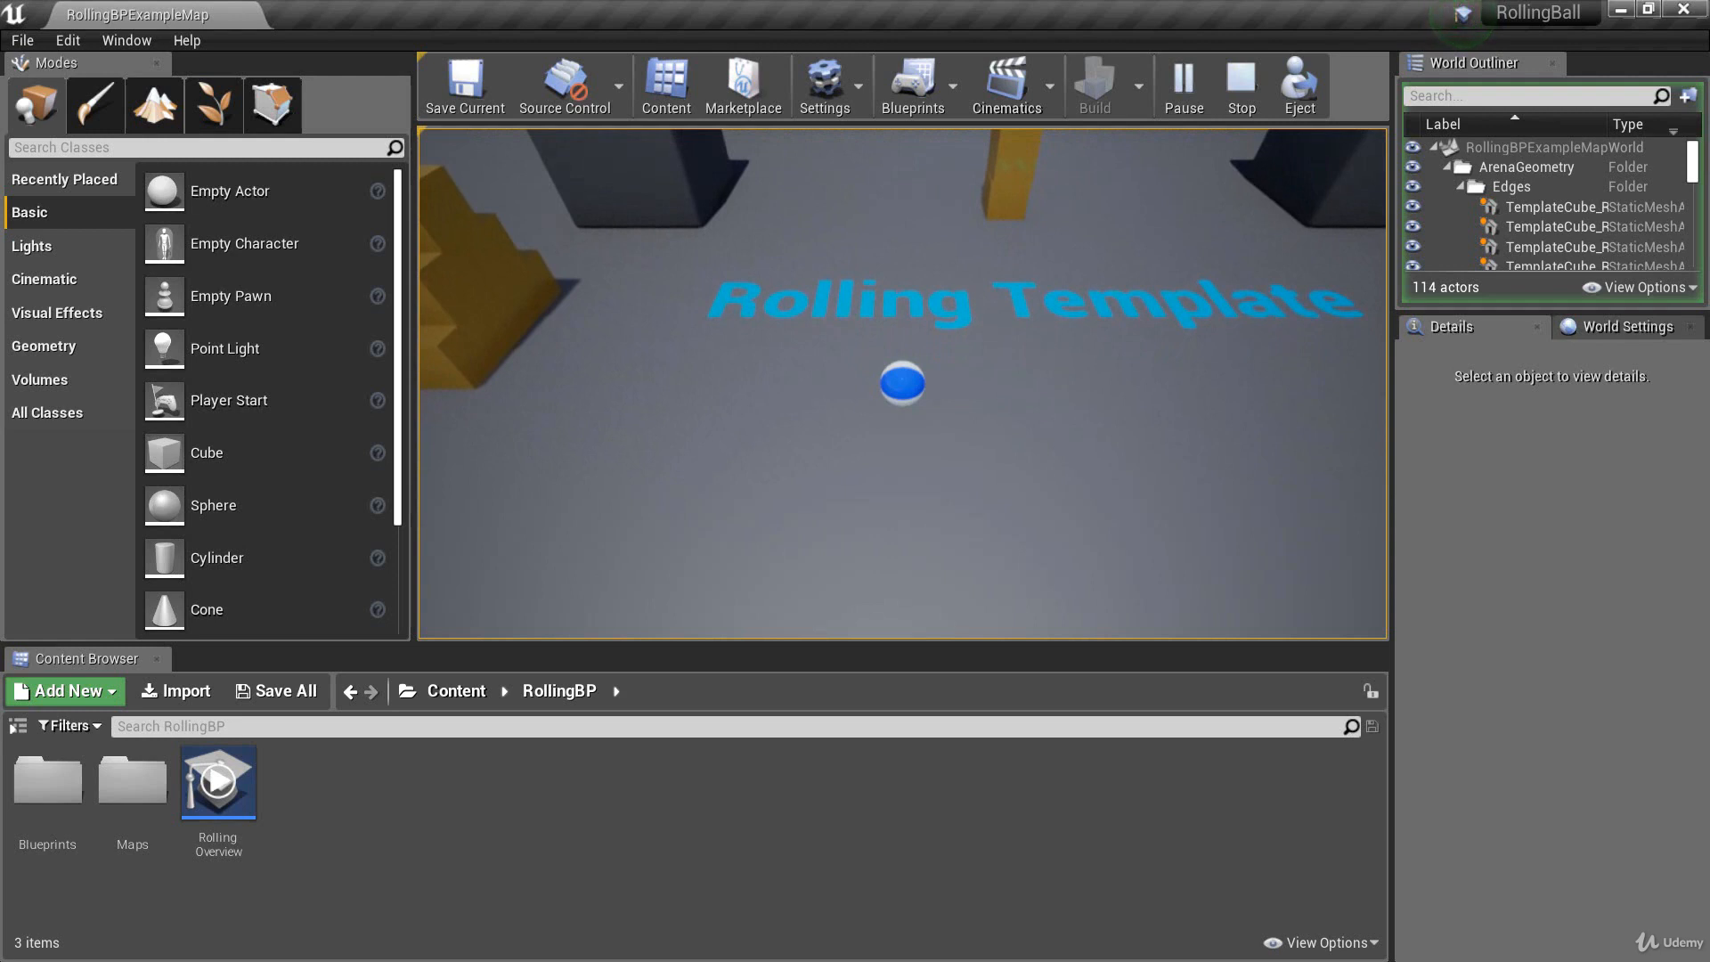
Step: Test the ball's movement by rolling it forward, backward and sideways around the Rolling Template floor text
{"action": "key", "text": "s"}
{"action": "key", "text": "d"}
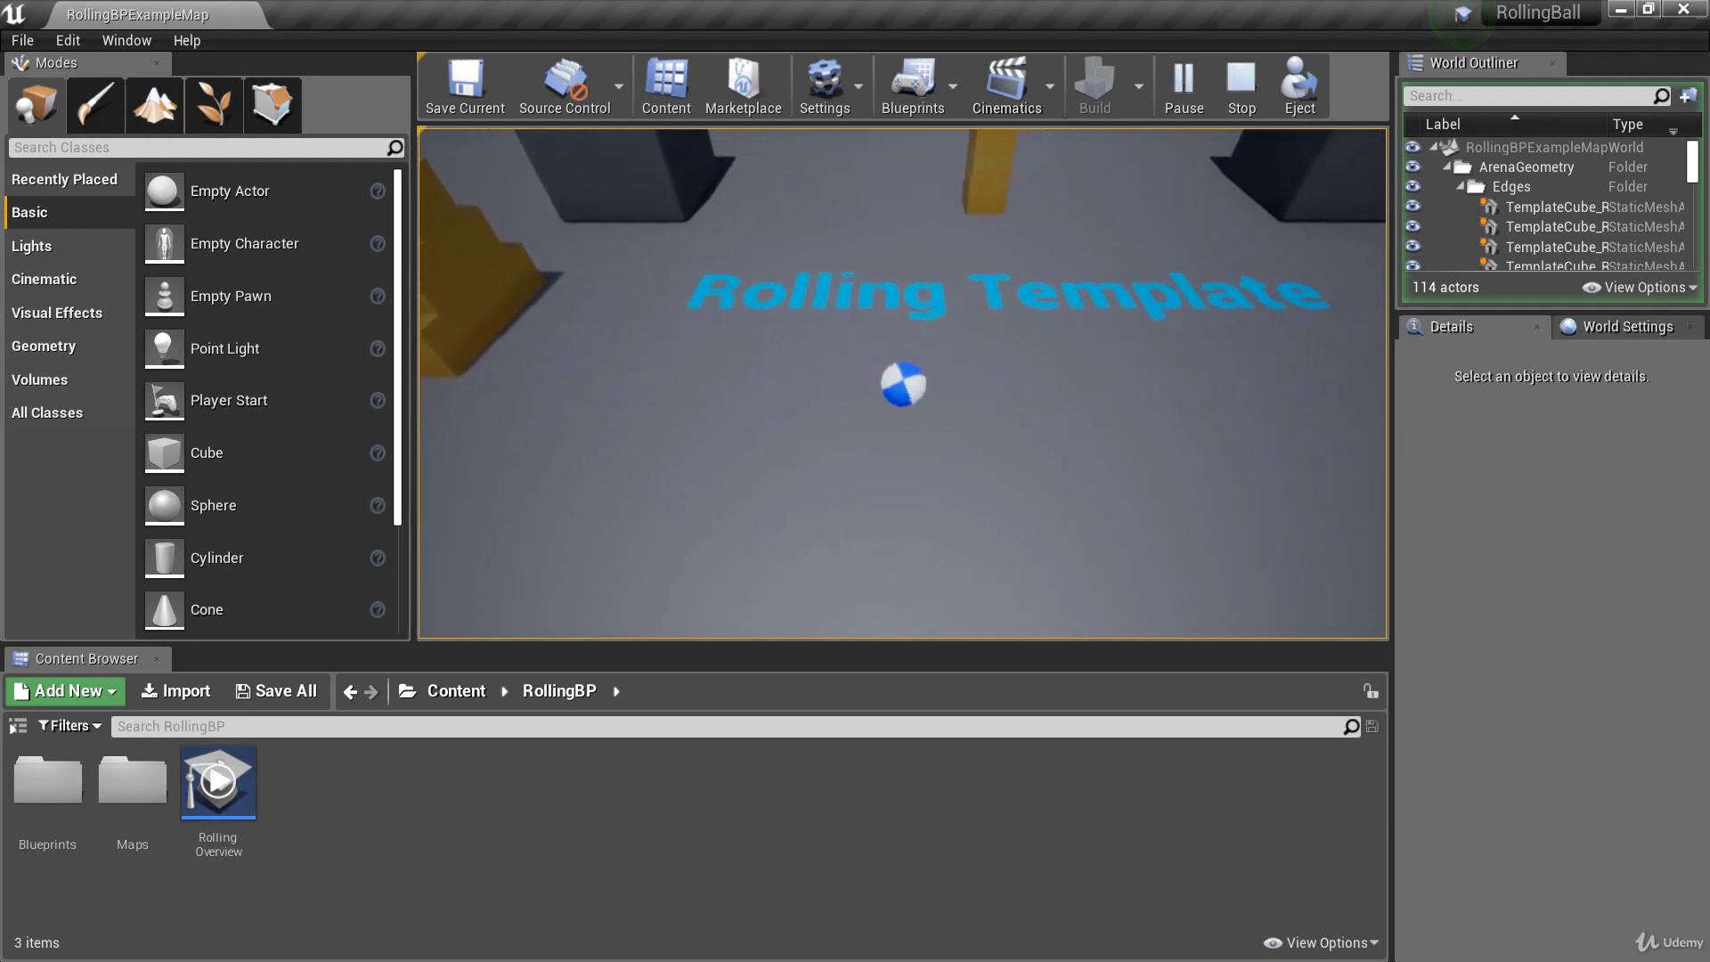
{"action": "key", "text": "a"}
{"action": "key", "text": "w"}
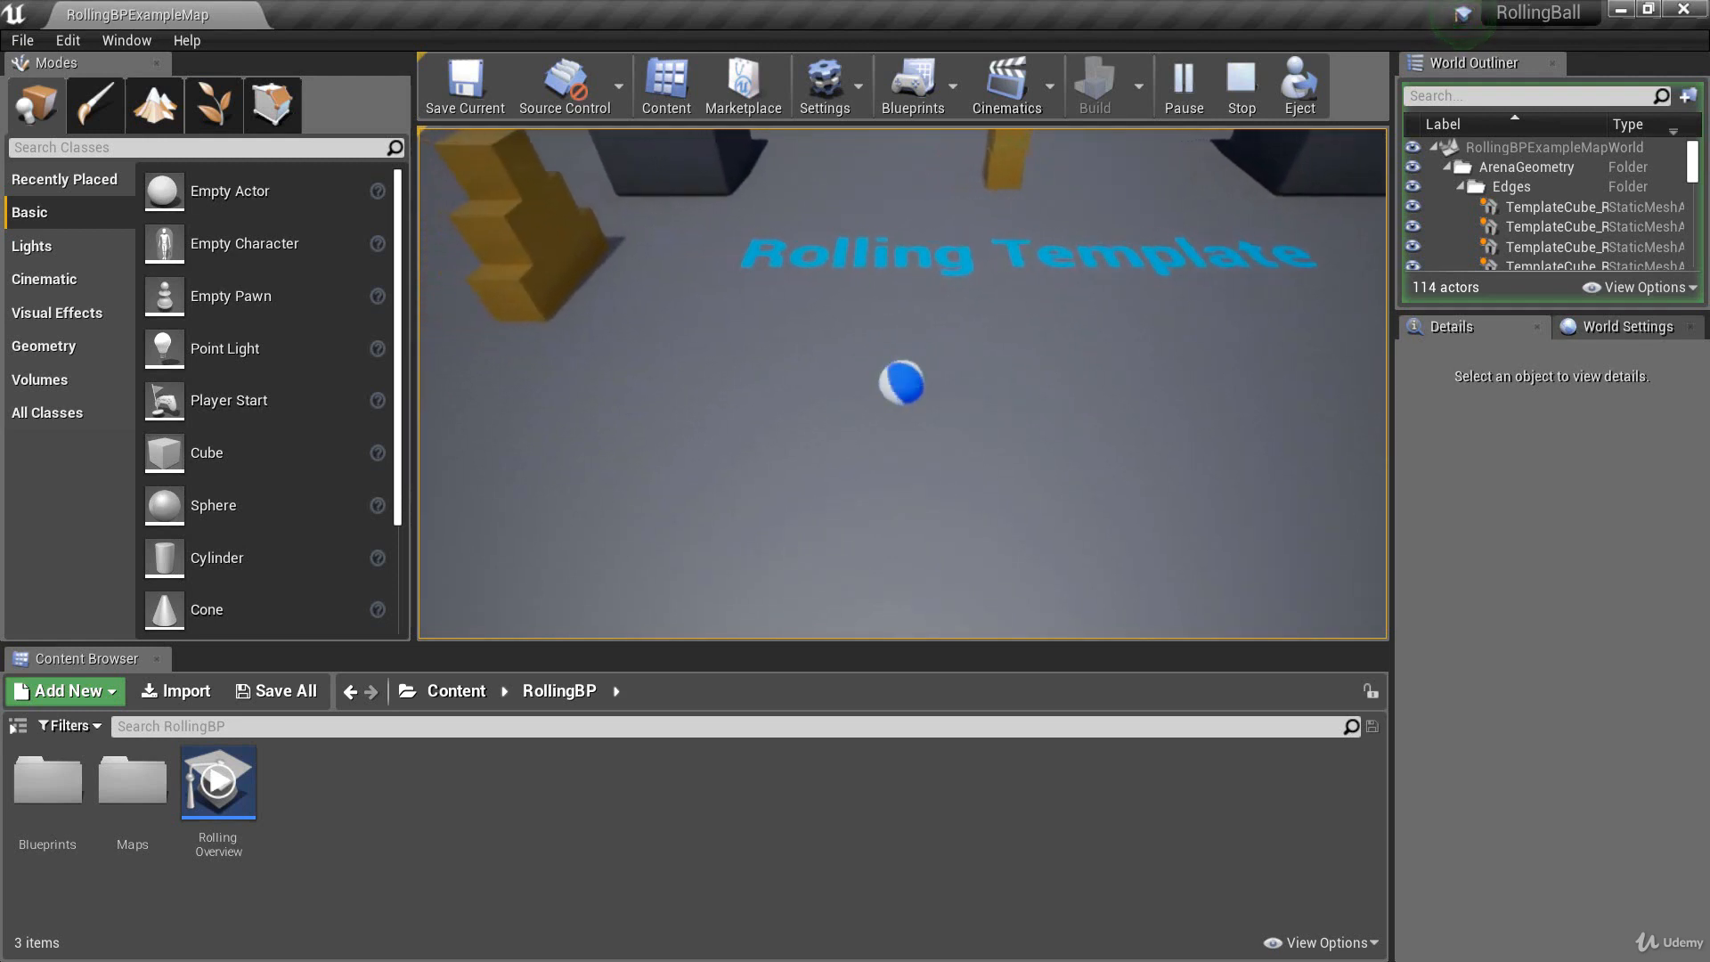
{"action": "key", "text": "d"}
{"action": "key", "text": "s"}
{"action": "key", "text": "a"}
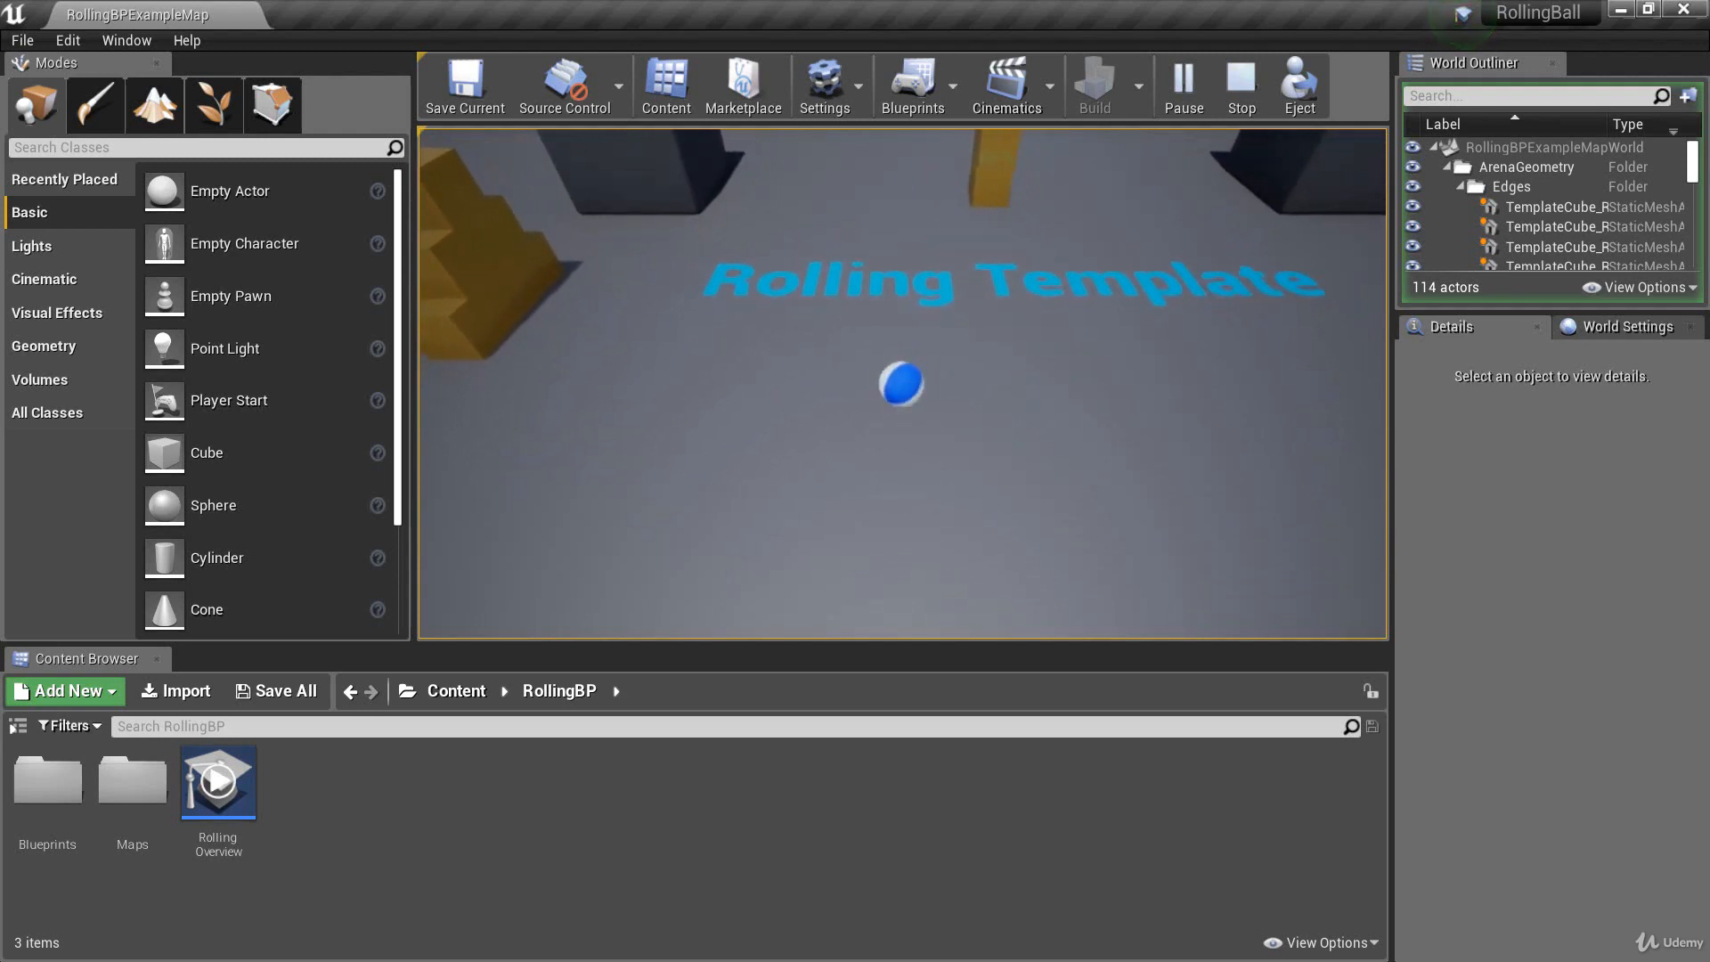
{"action": "key", "text": "w"}
{"action": "key", "text": "d"}
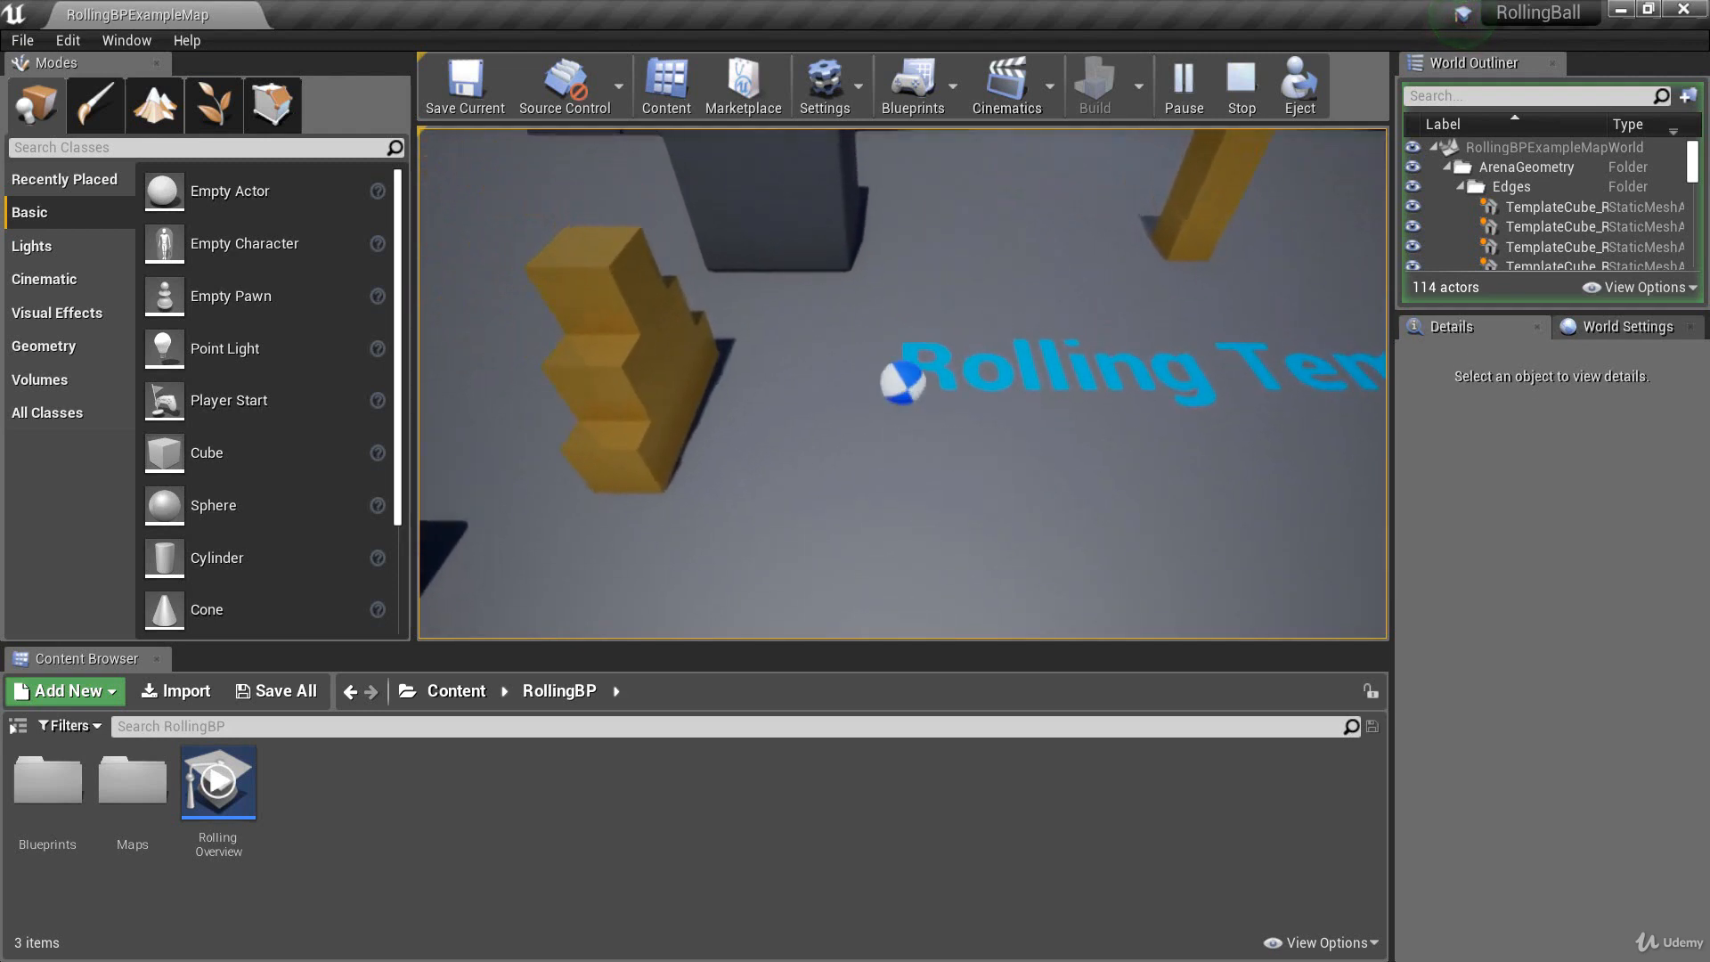
{"action": "key", "text": "s"}
{"action": "key", "text": "a"}
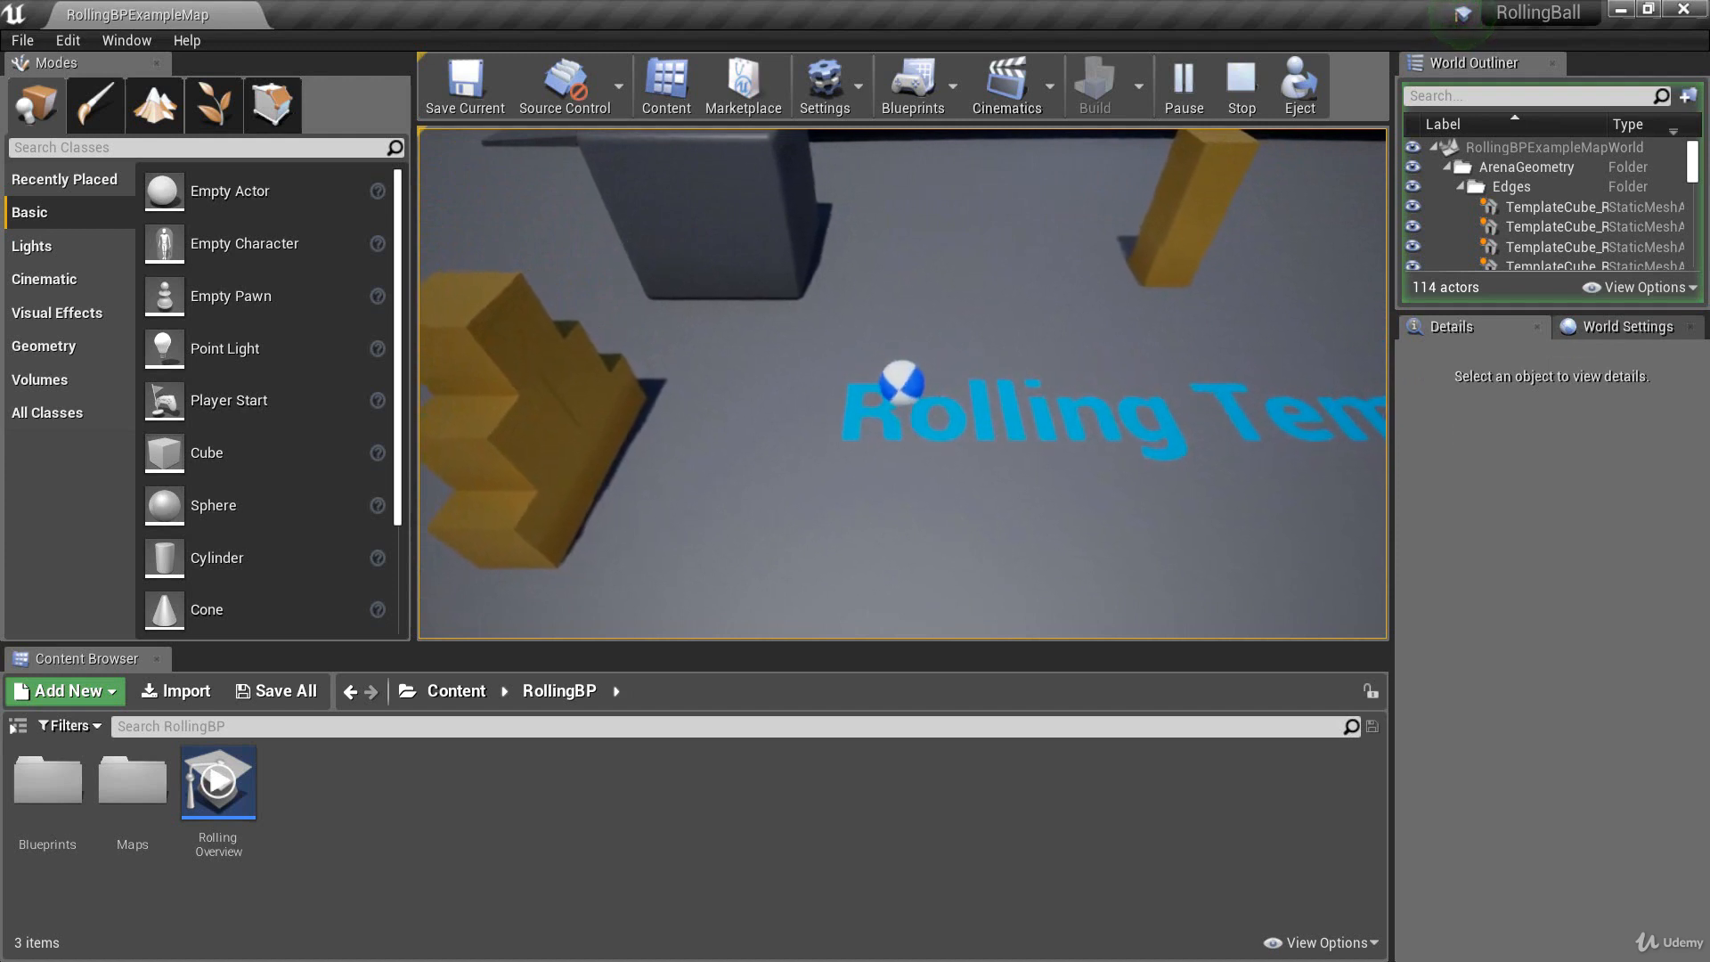
{"action": "key", "text": "d"}
{"action": "key", "text": "a"}
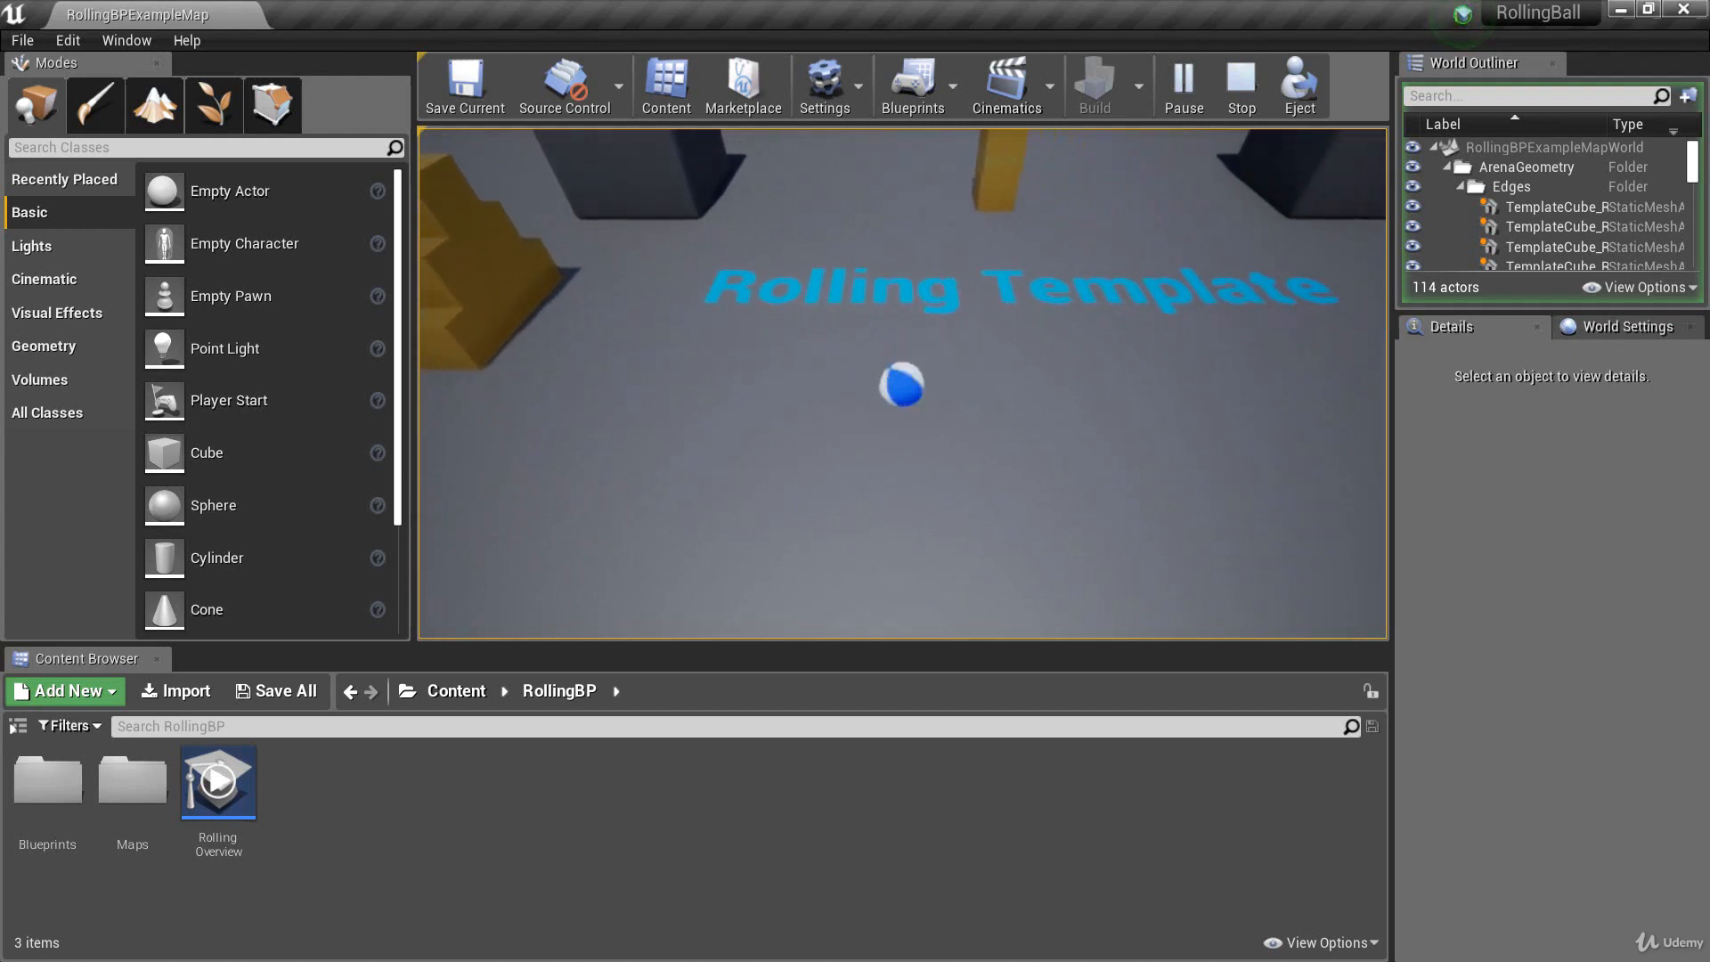
{"action": "key", "text": "w"}
{"action": "key", "text": "a"}
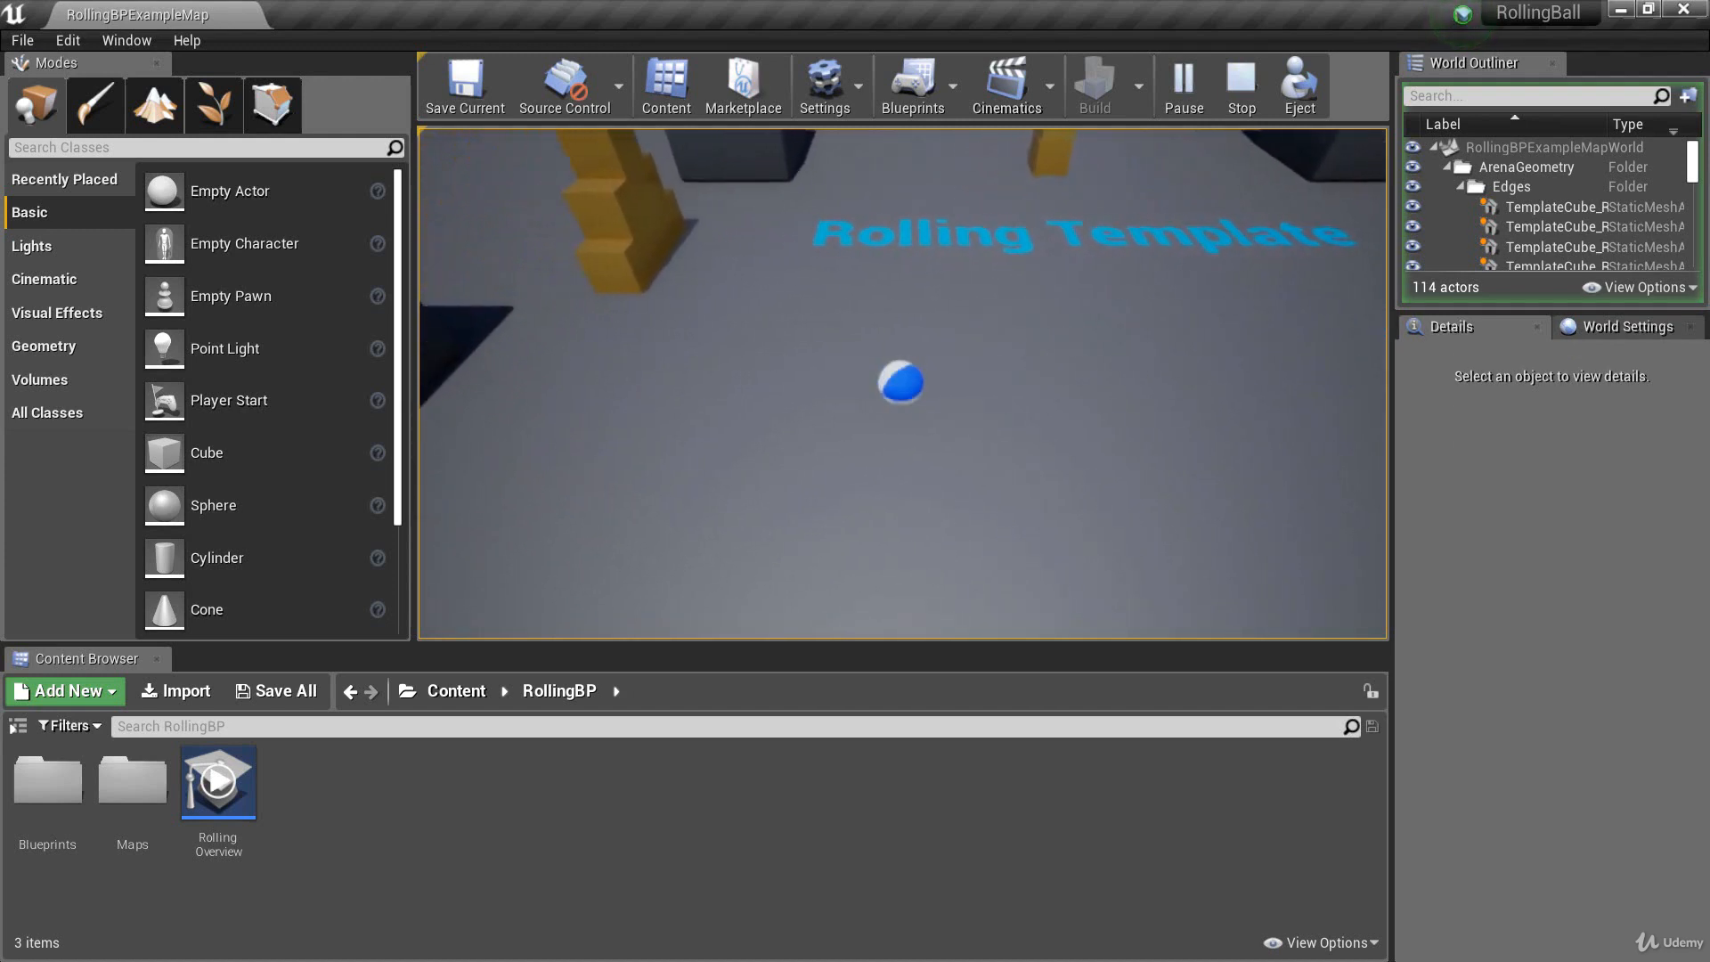
{"action": "key", "text": "s"}
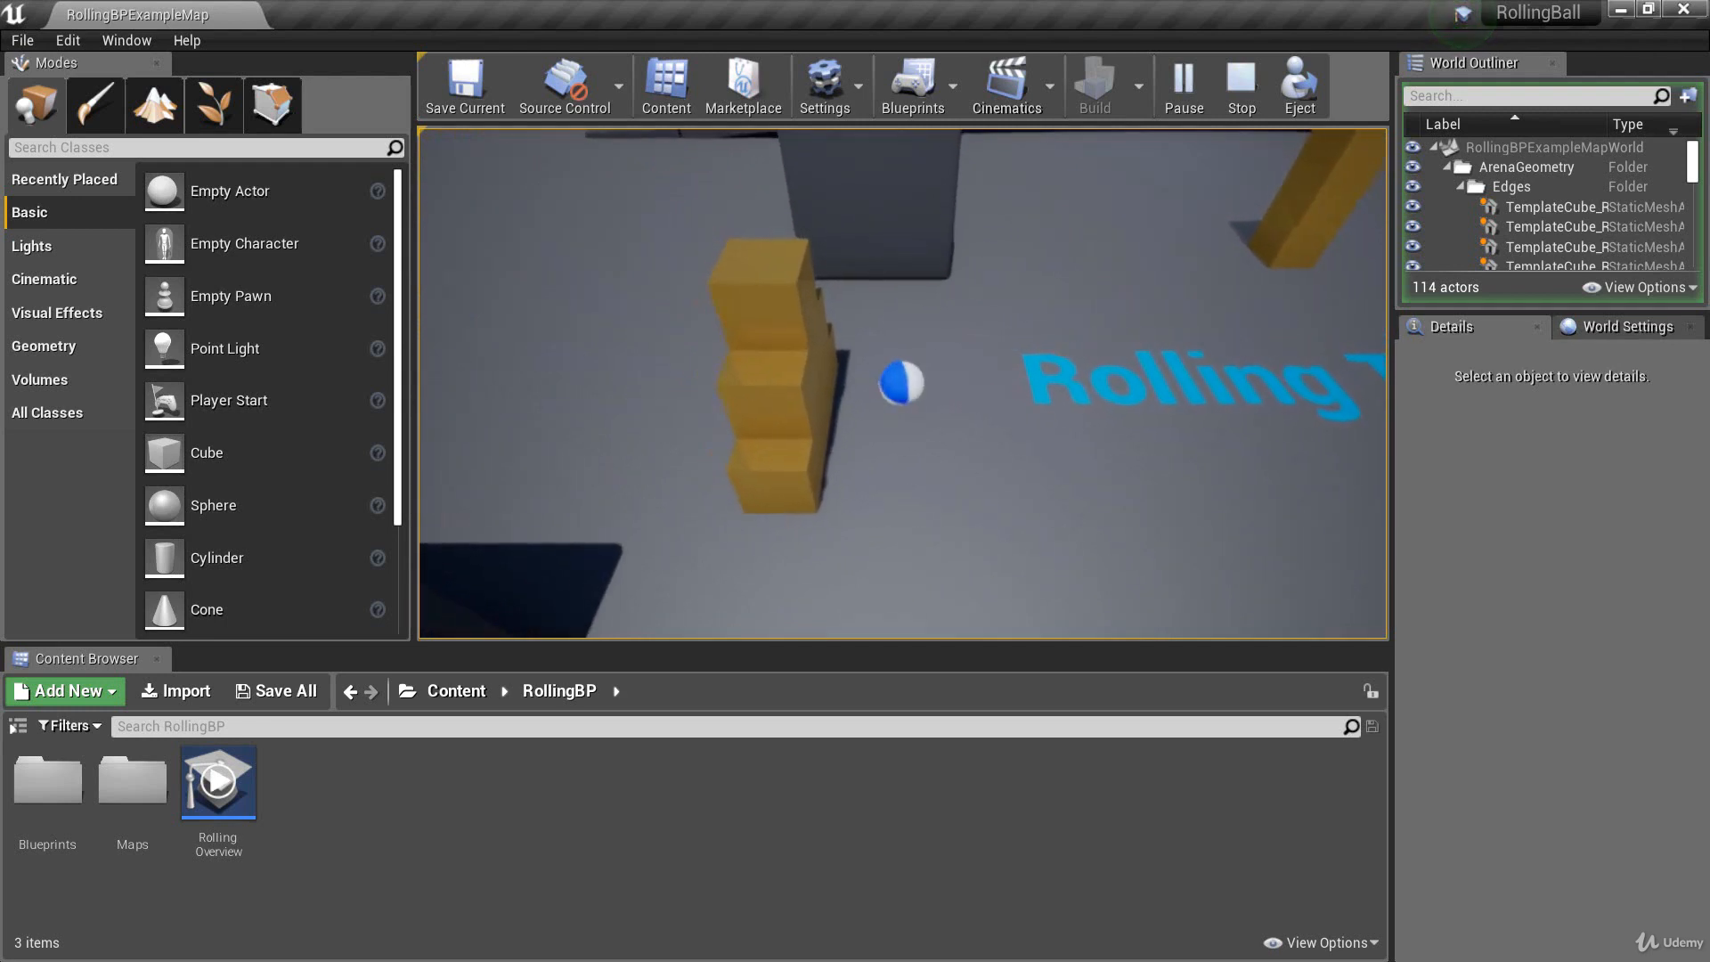
{"action": "key", "text": "d"}
{"action": "key", "text": "w"}
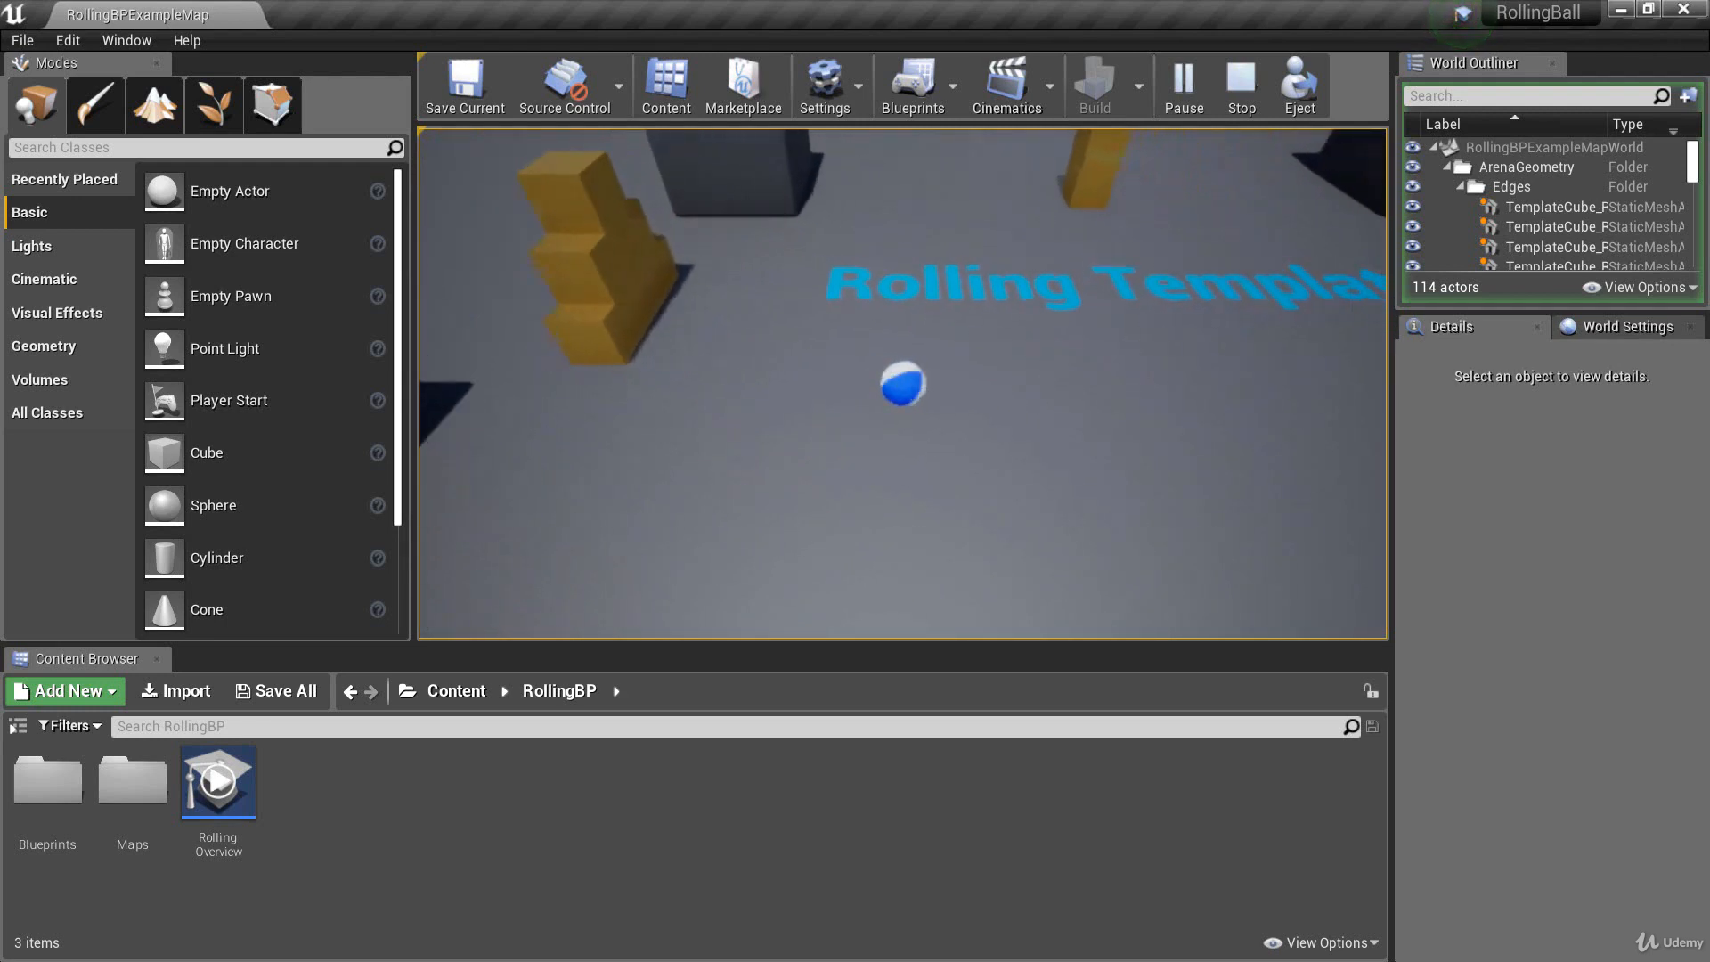
{"action": "key", "text": "s"}
{"action": "key", "text": "a"}
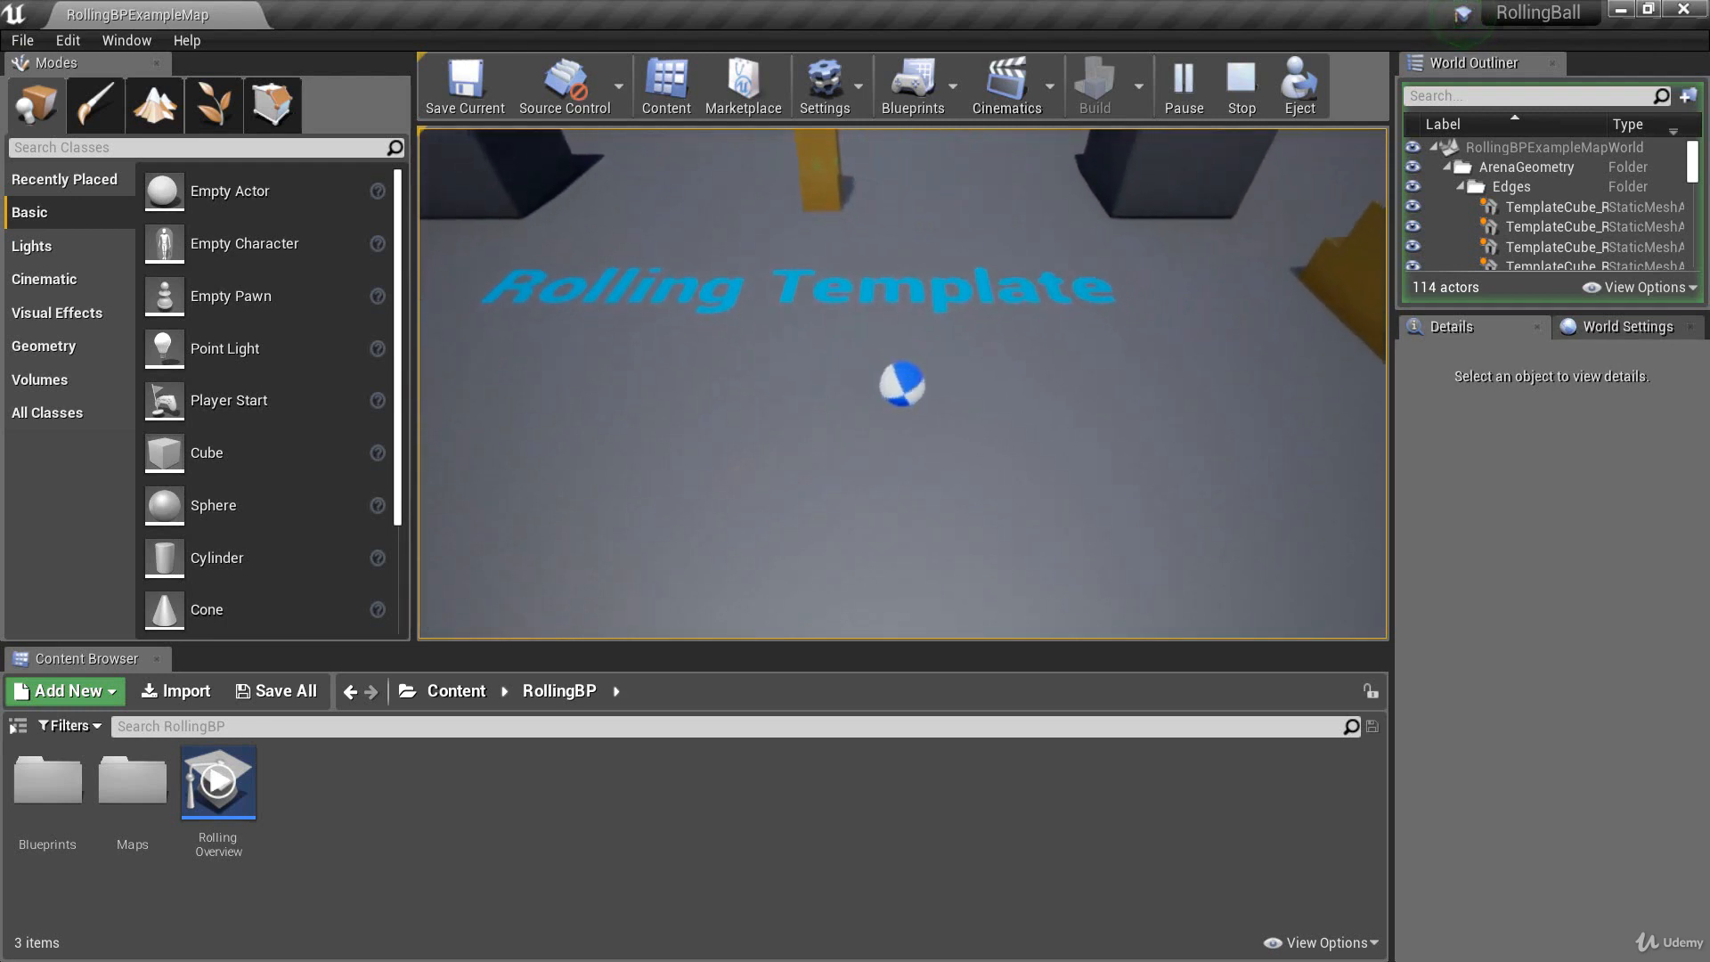
Step: Roll the ball repeatedly across the Rolling Template floor text into the stack of yellow blocks between the dark cubes and back
{"action": "key", "text": "w"}
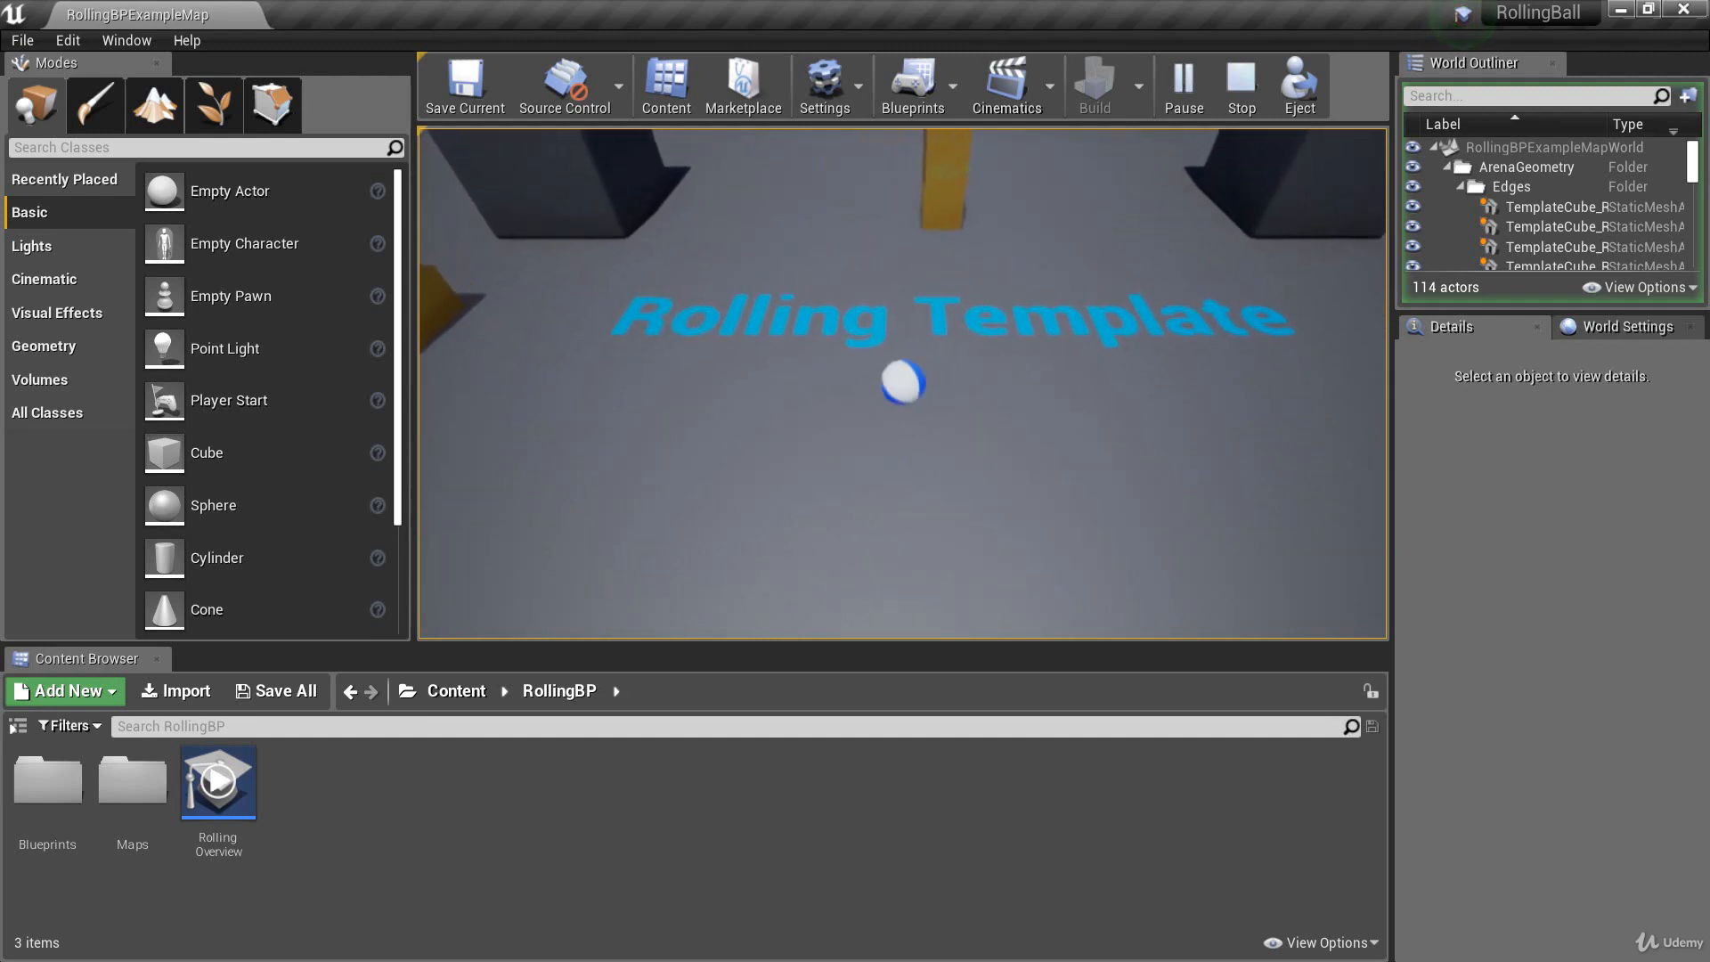
{"action": "key", "text": "w"}
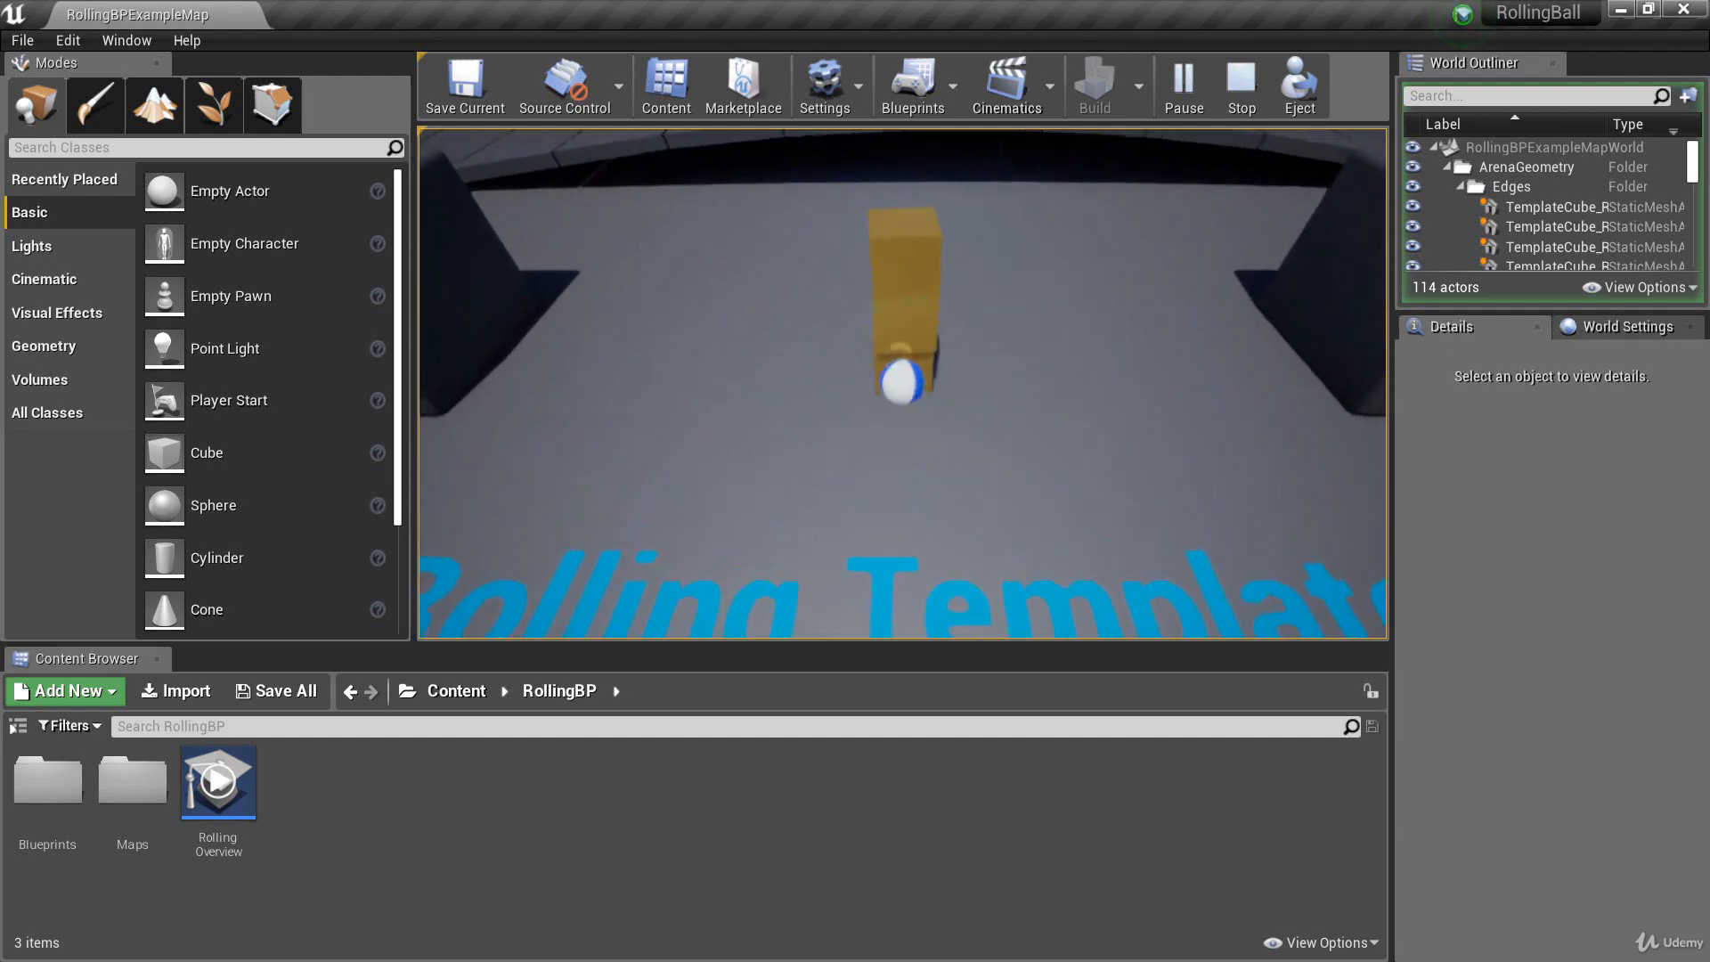
{"action": "key", "text": "s"}
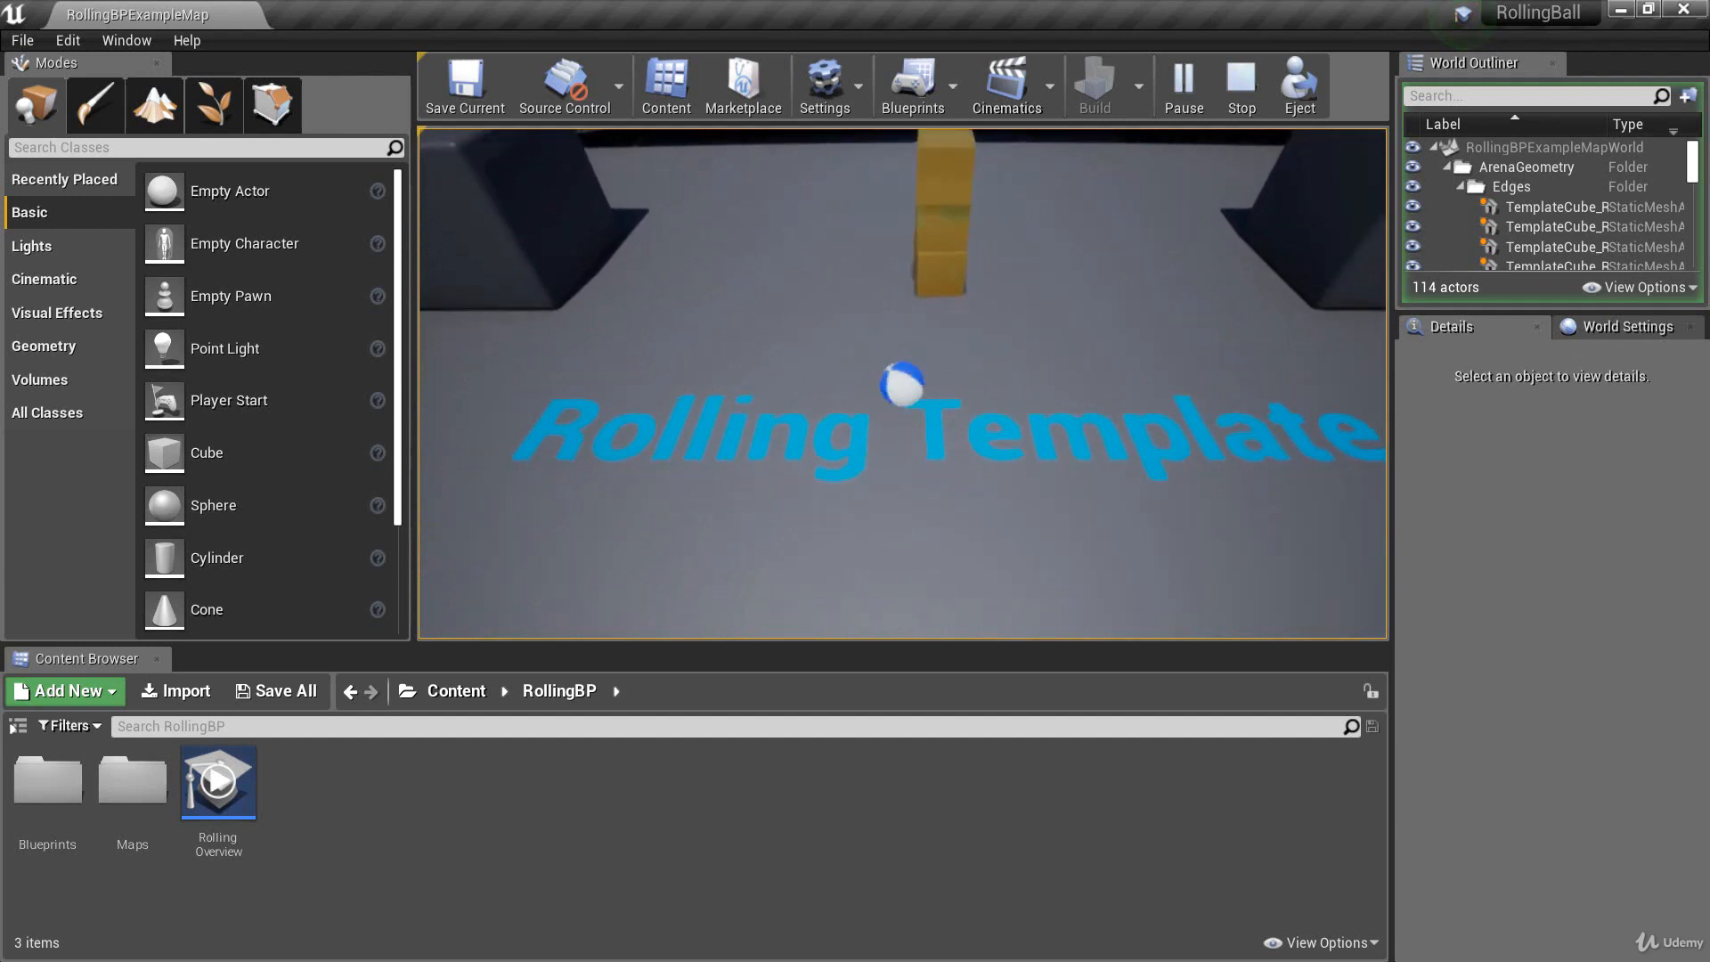
{"action": "key", "text": "w"}
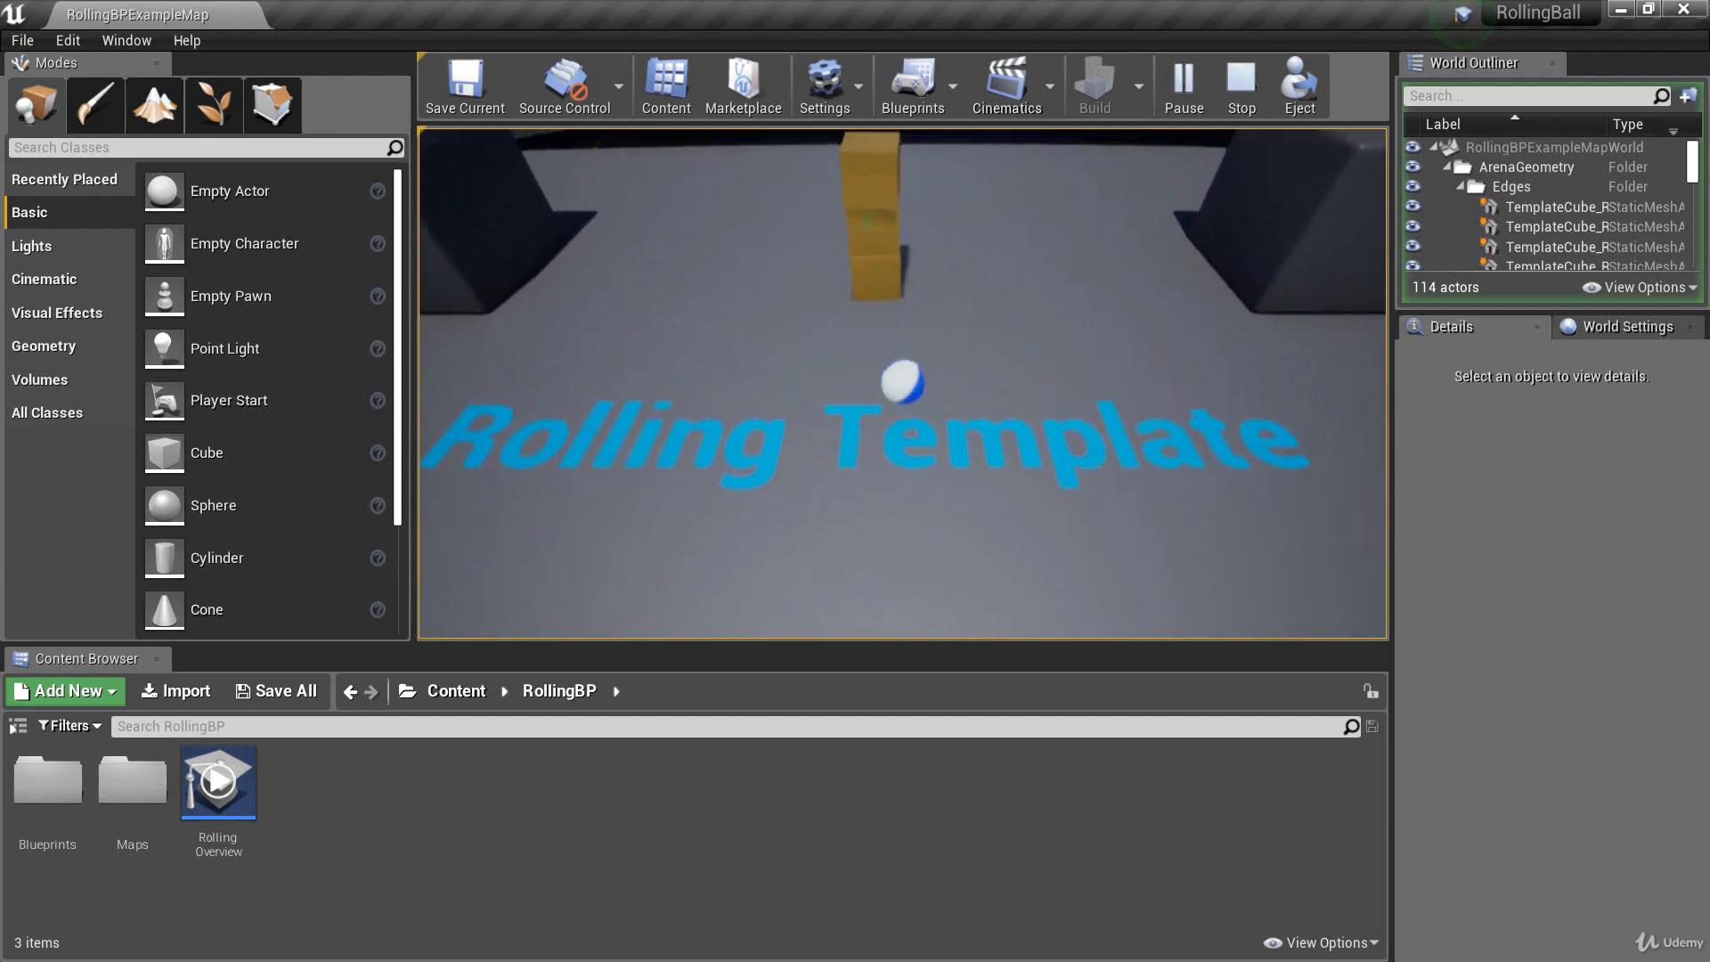
{"action": "key", "text": "w"}
{"action": "key", "text": "a"}
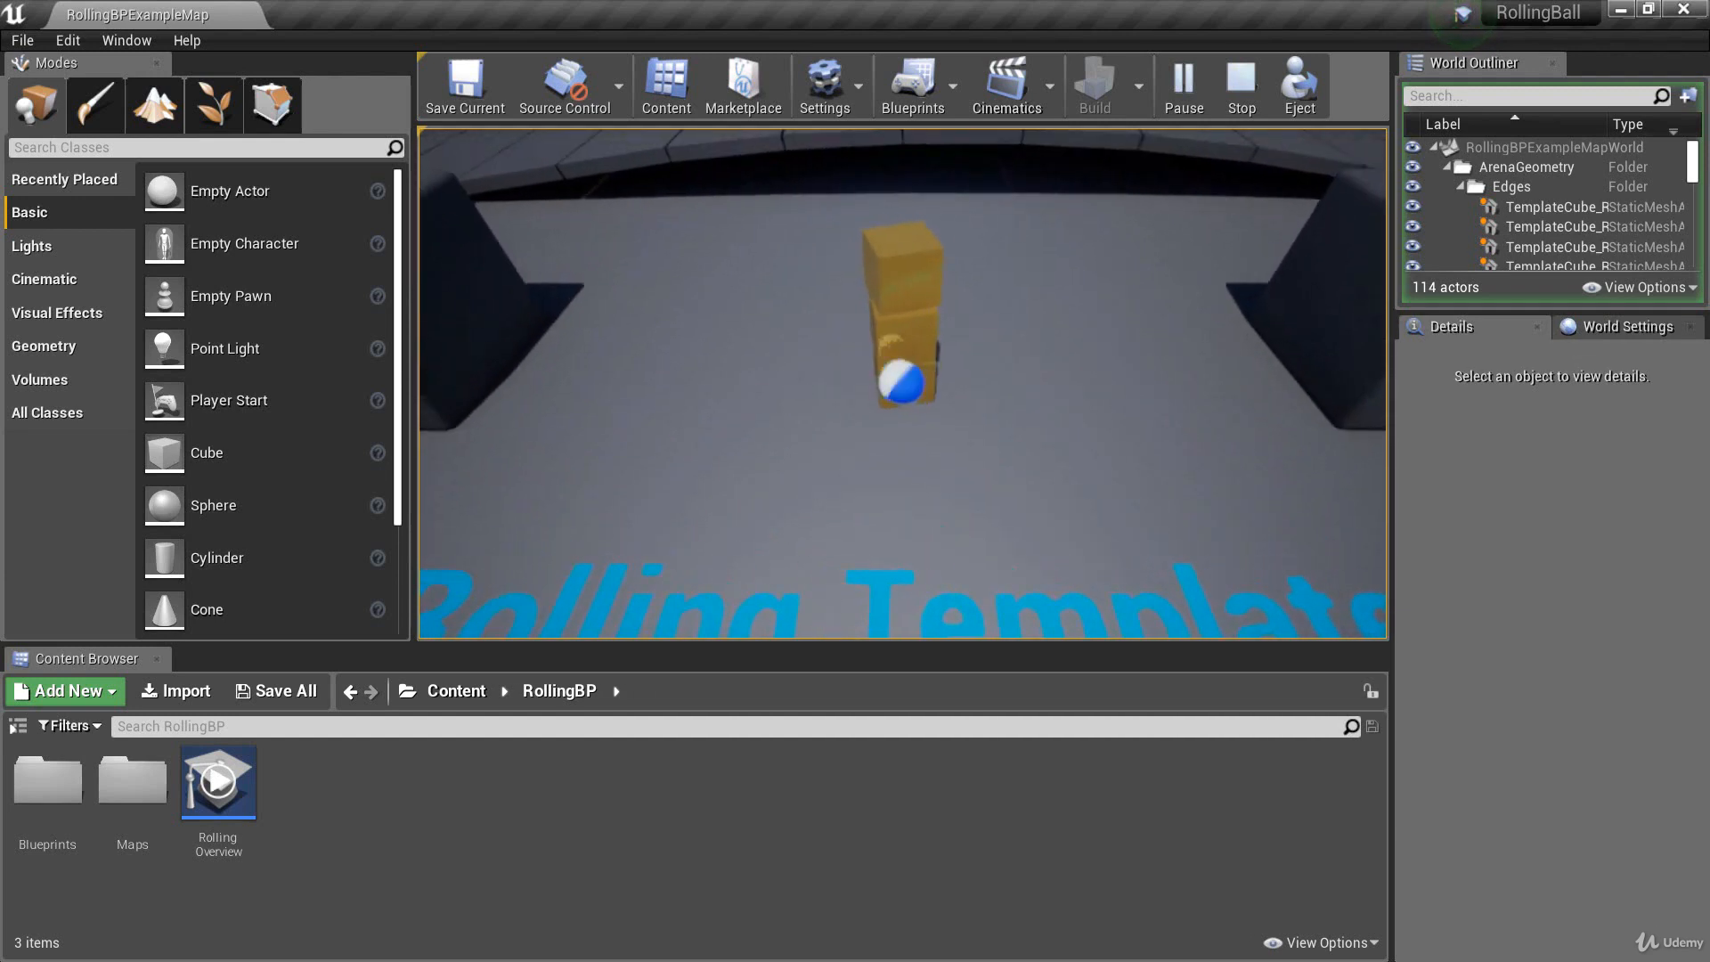
{"action": "key", "text": "s"}
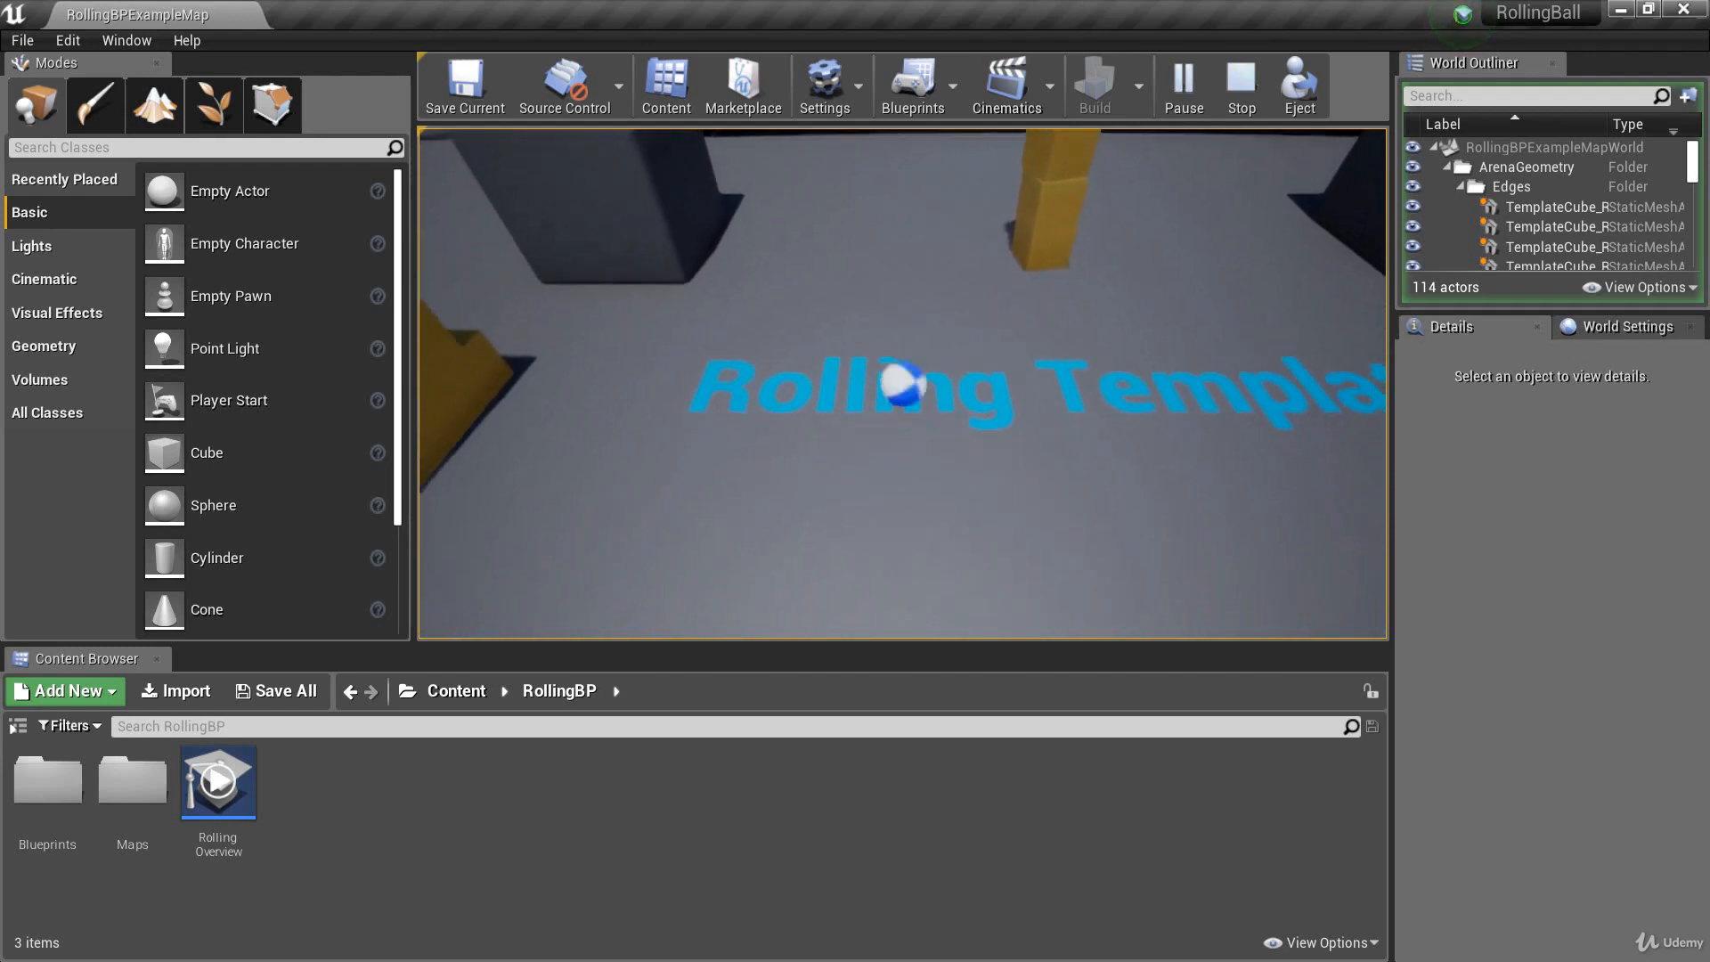
{"action": "key", "text": "w"}
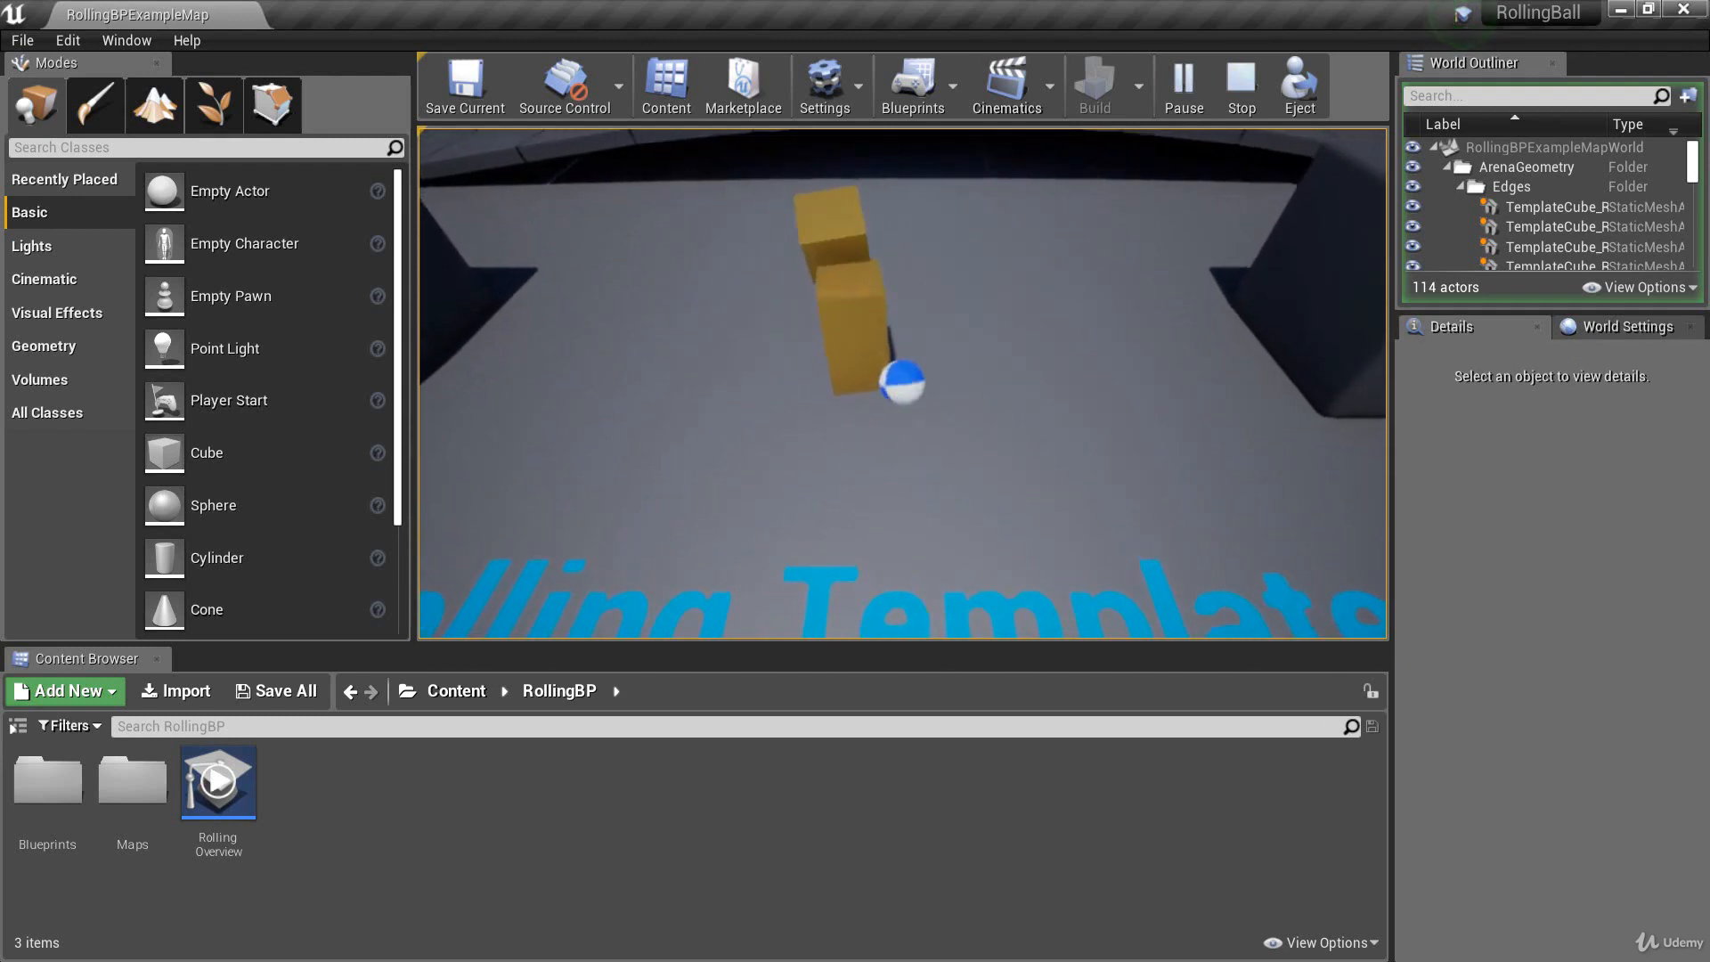
{"action": "key", "text": "s"}
{"action": "key", "text": "a"}
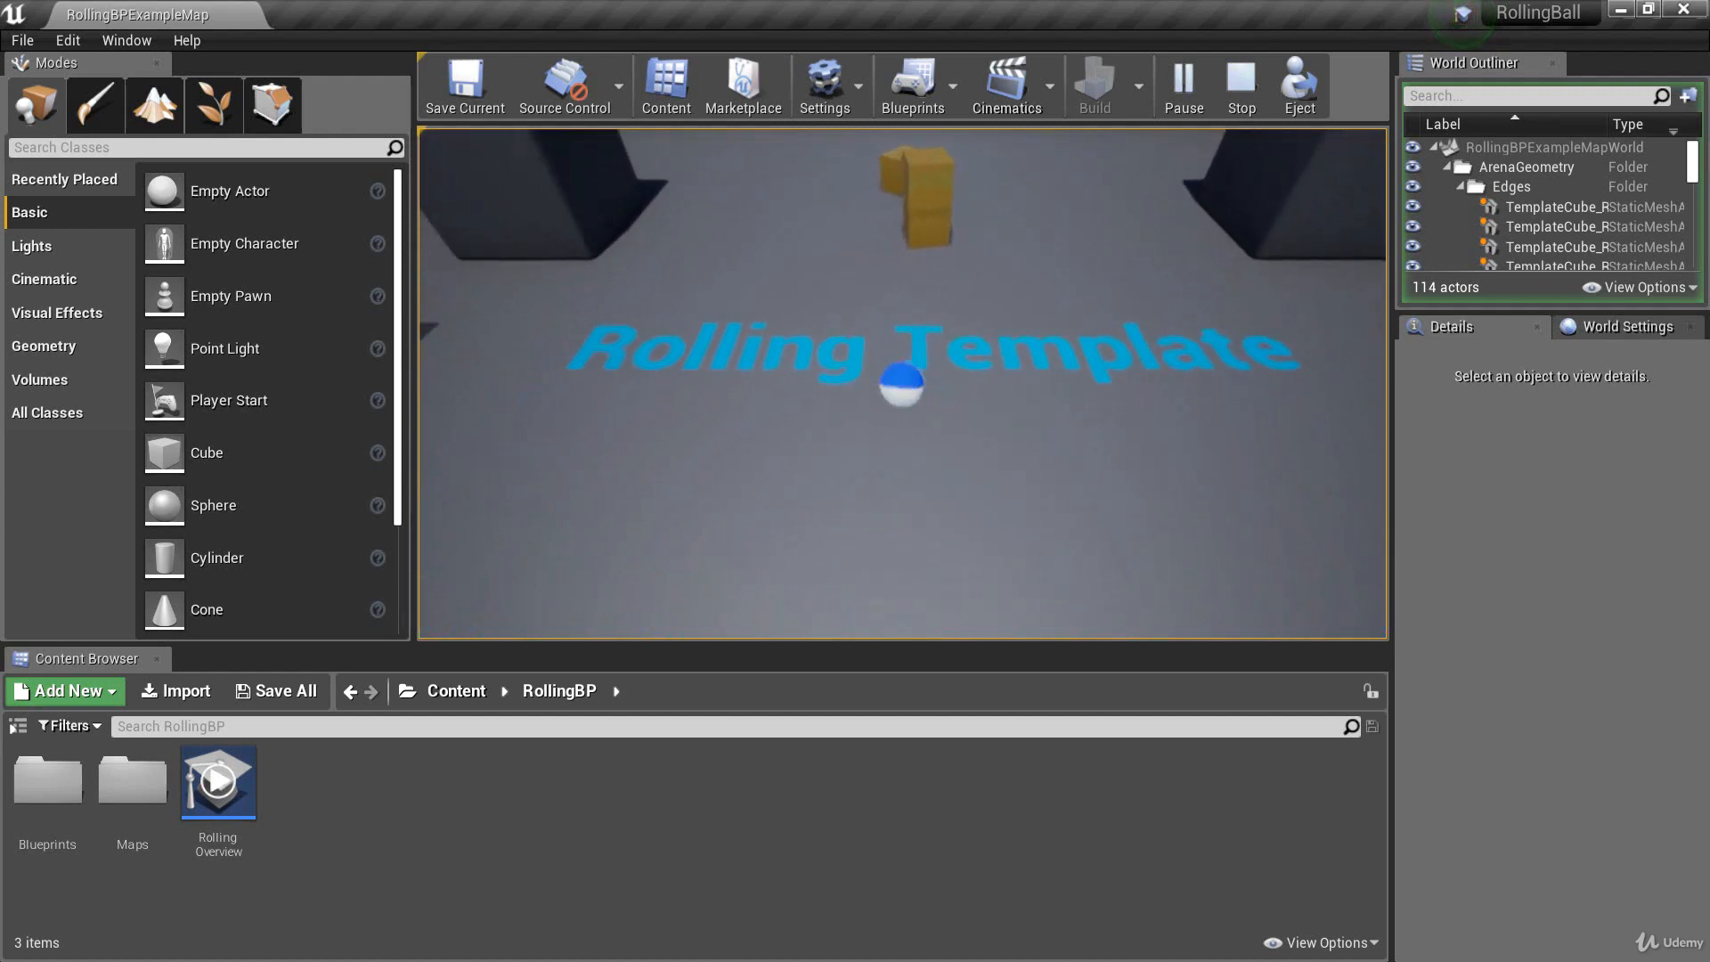
Step: Steer the ball past the other yellow block stack and around the large dark cube towards the arena's far side
{"action": "key", "text": "w"}
{"action": "key", "text": "w"}
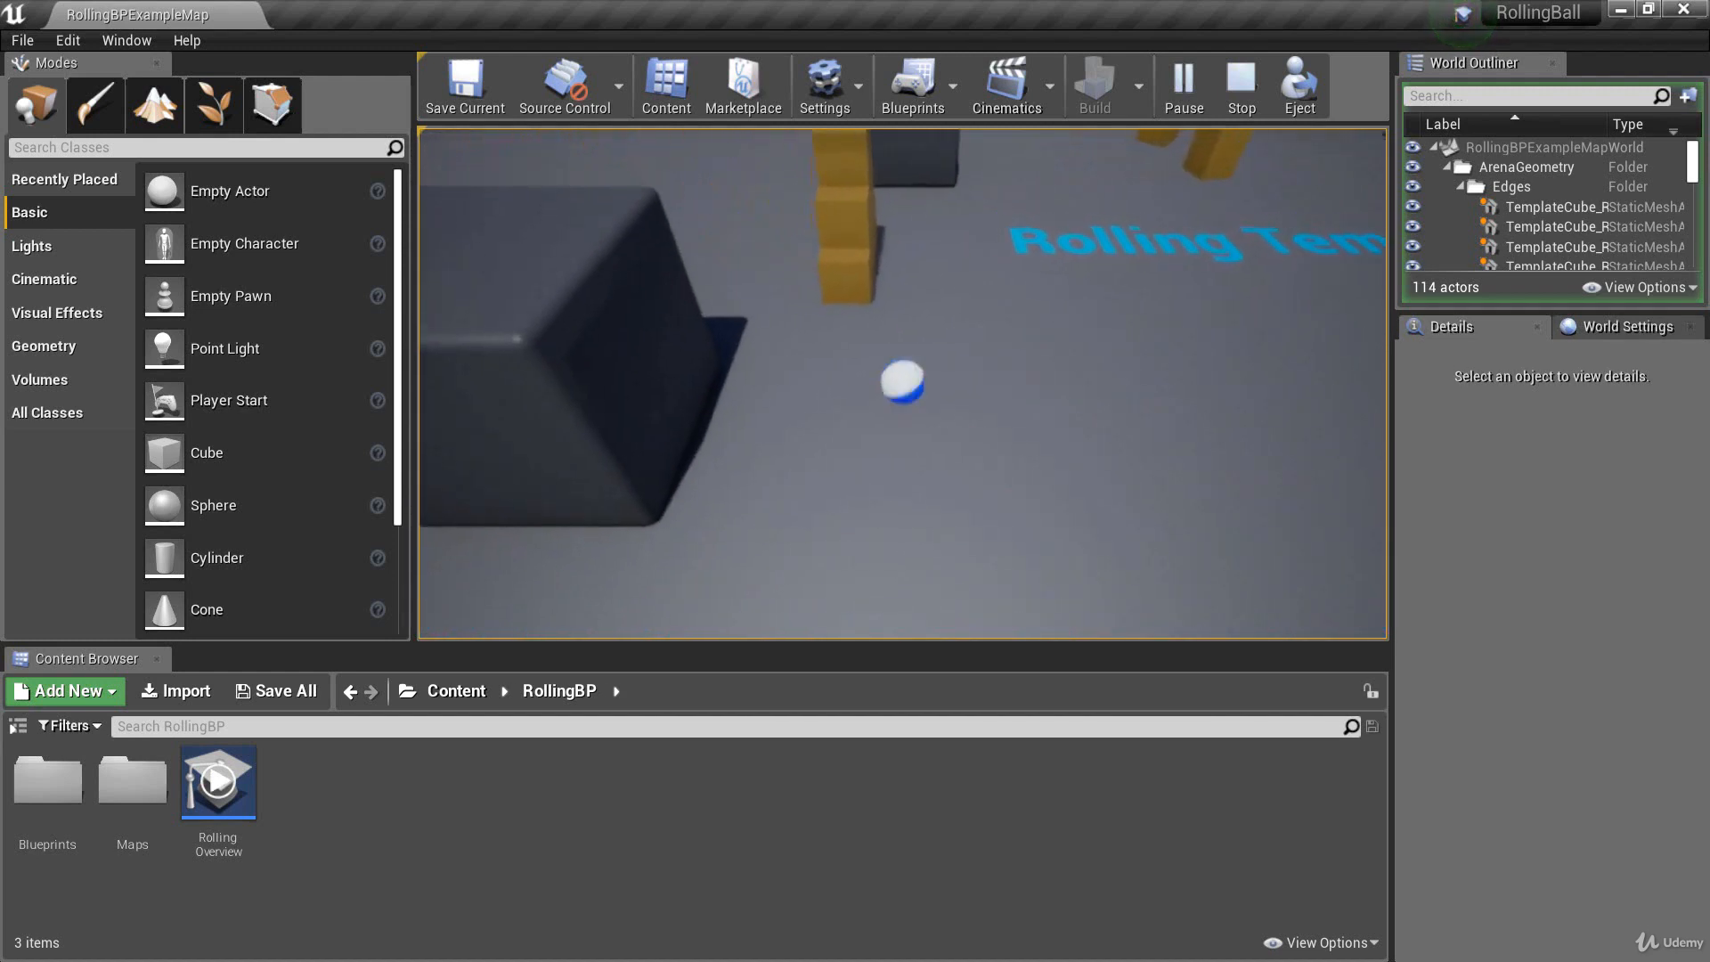
{"action": "key", "text": "d"}
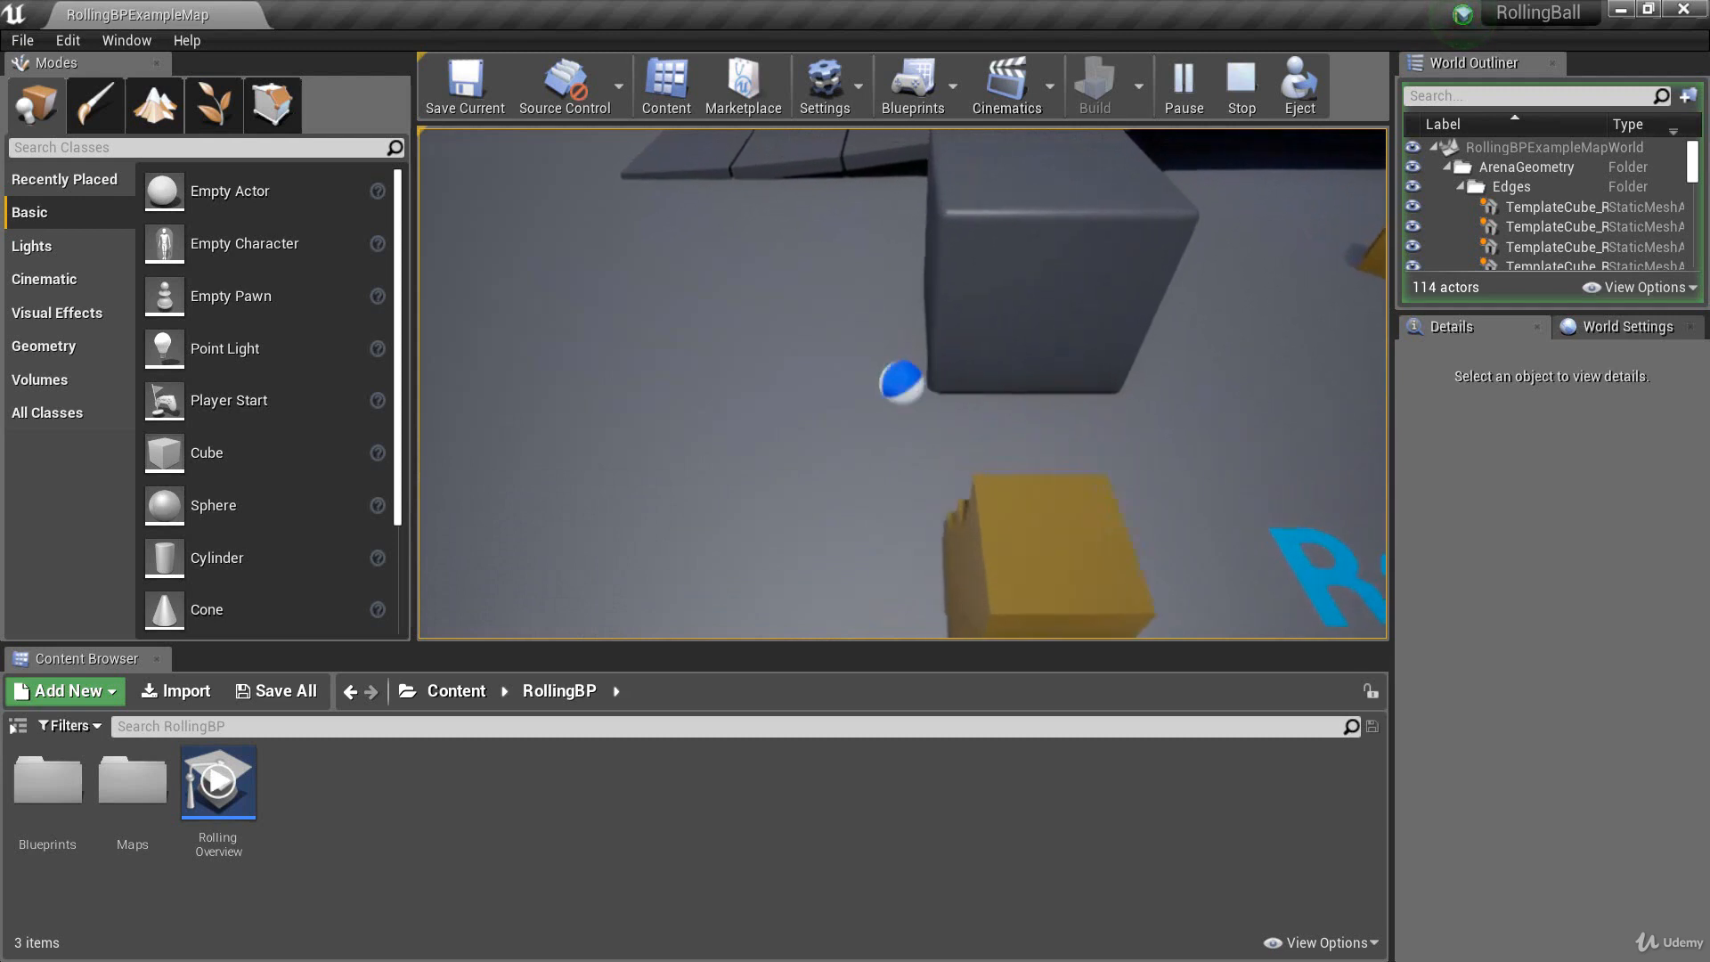
{"action": "key", "text": "a"}
{"action": "key", "text": "d"}
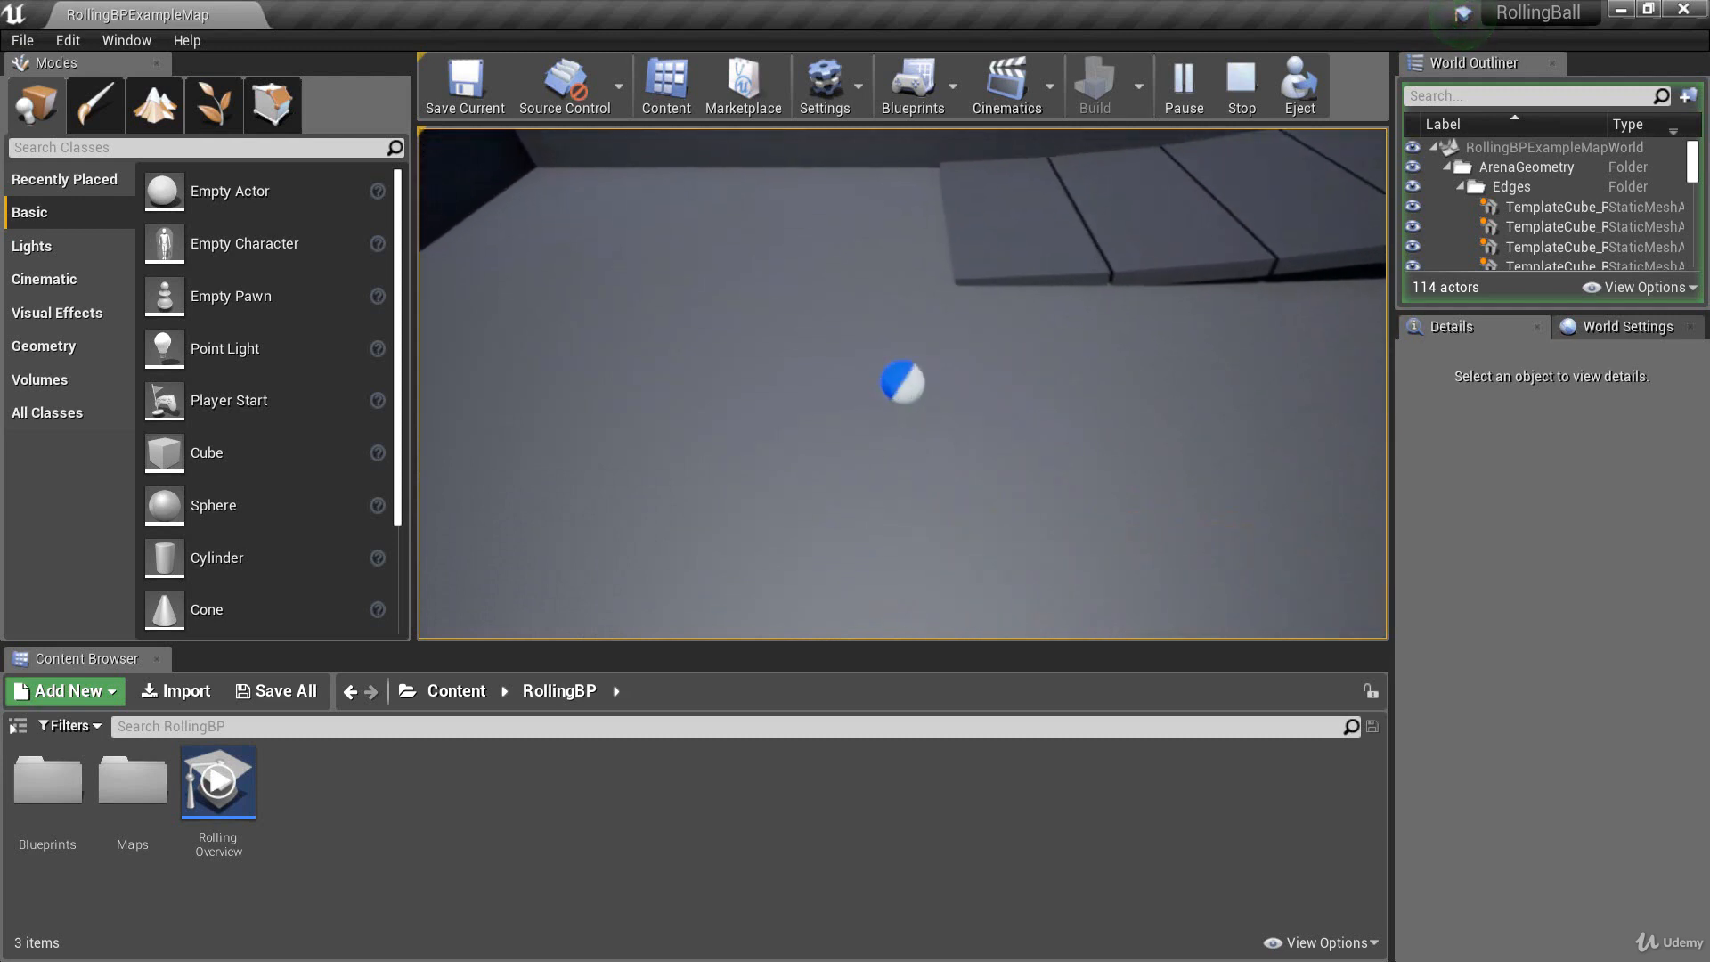
Step: Roll the ball up onto the sloped panels at the arena's far wall, along them and back down to the floor
{"action": "key", "text": "w"}
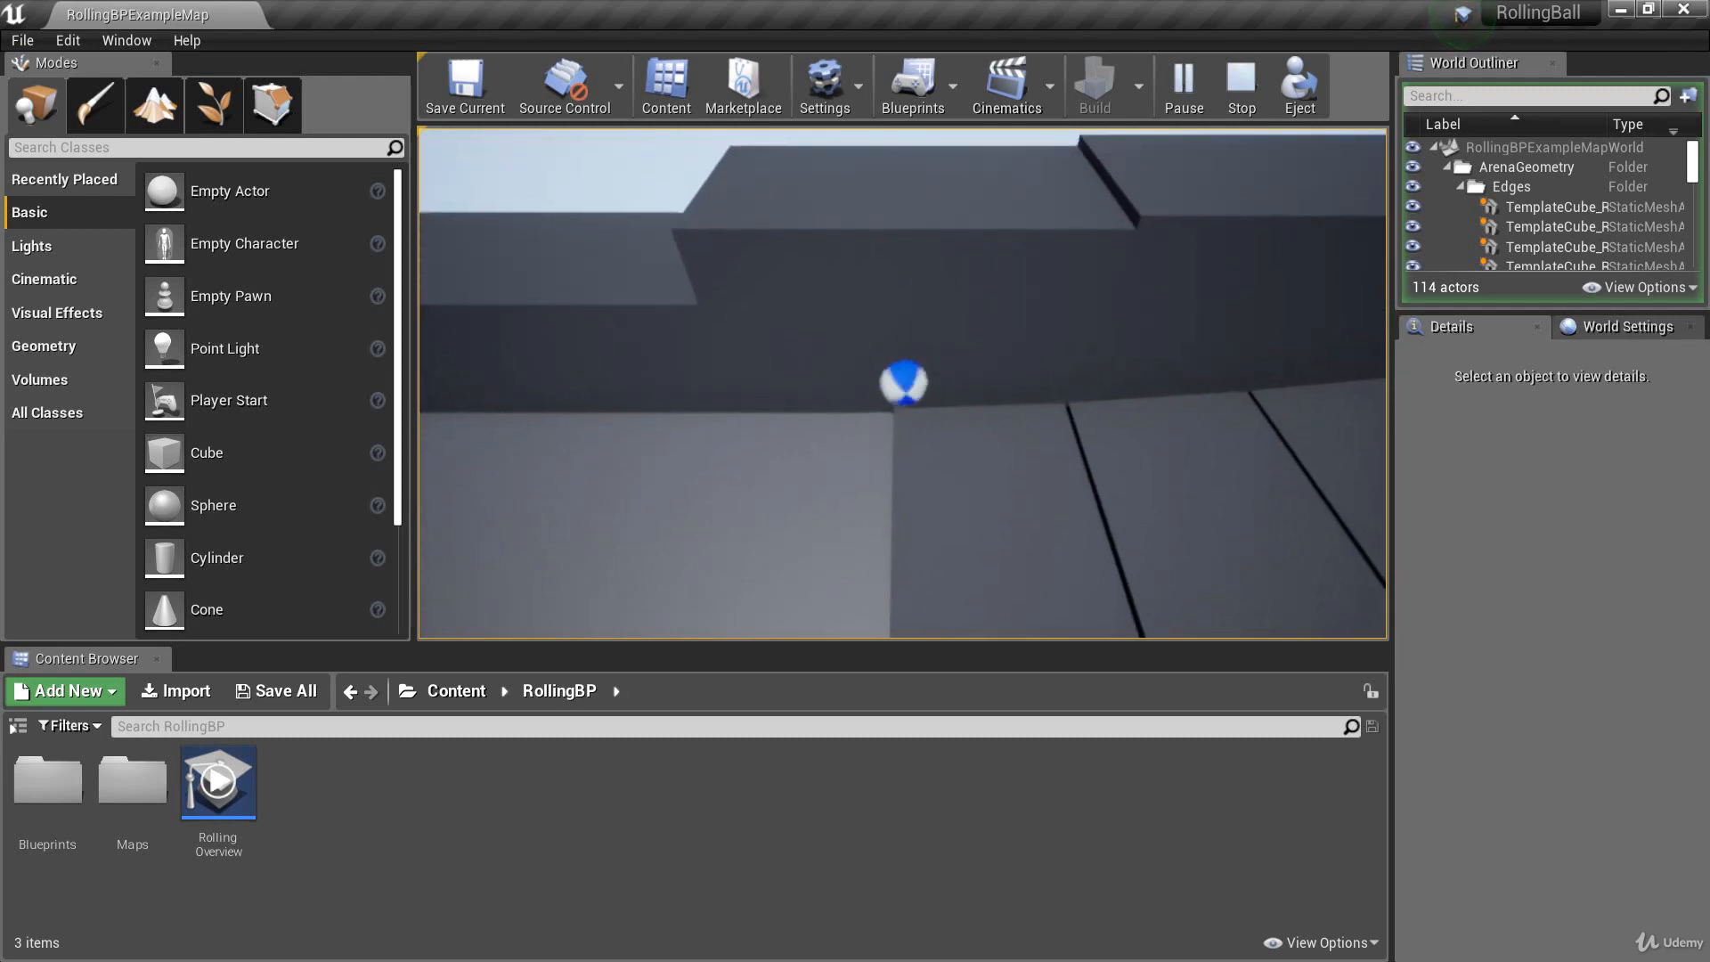
{"action": "key", "text": "d"}
{"action": "key", "text": "d"}
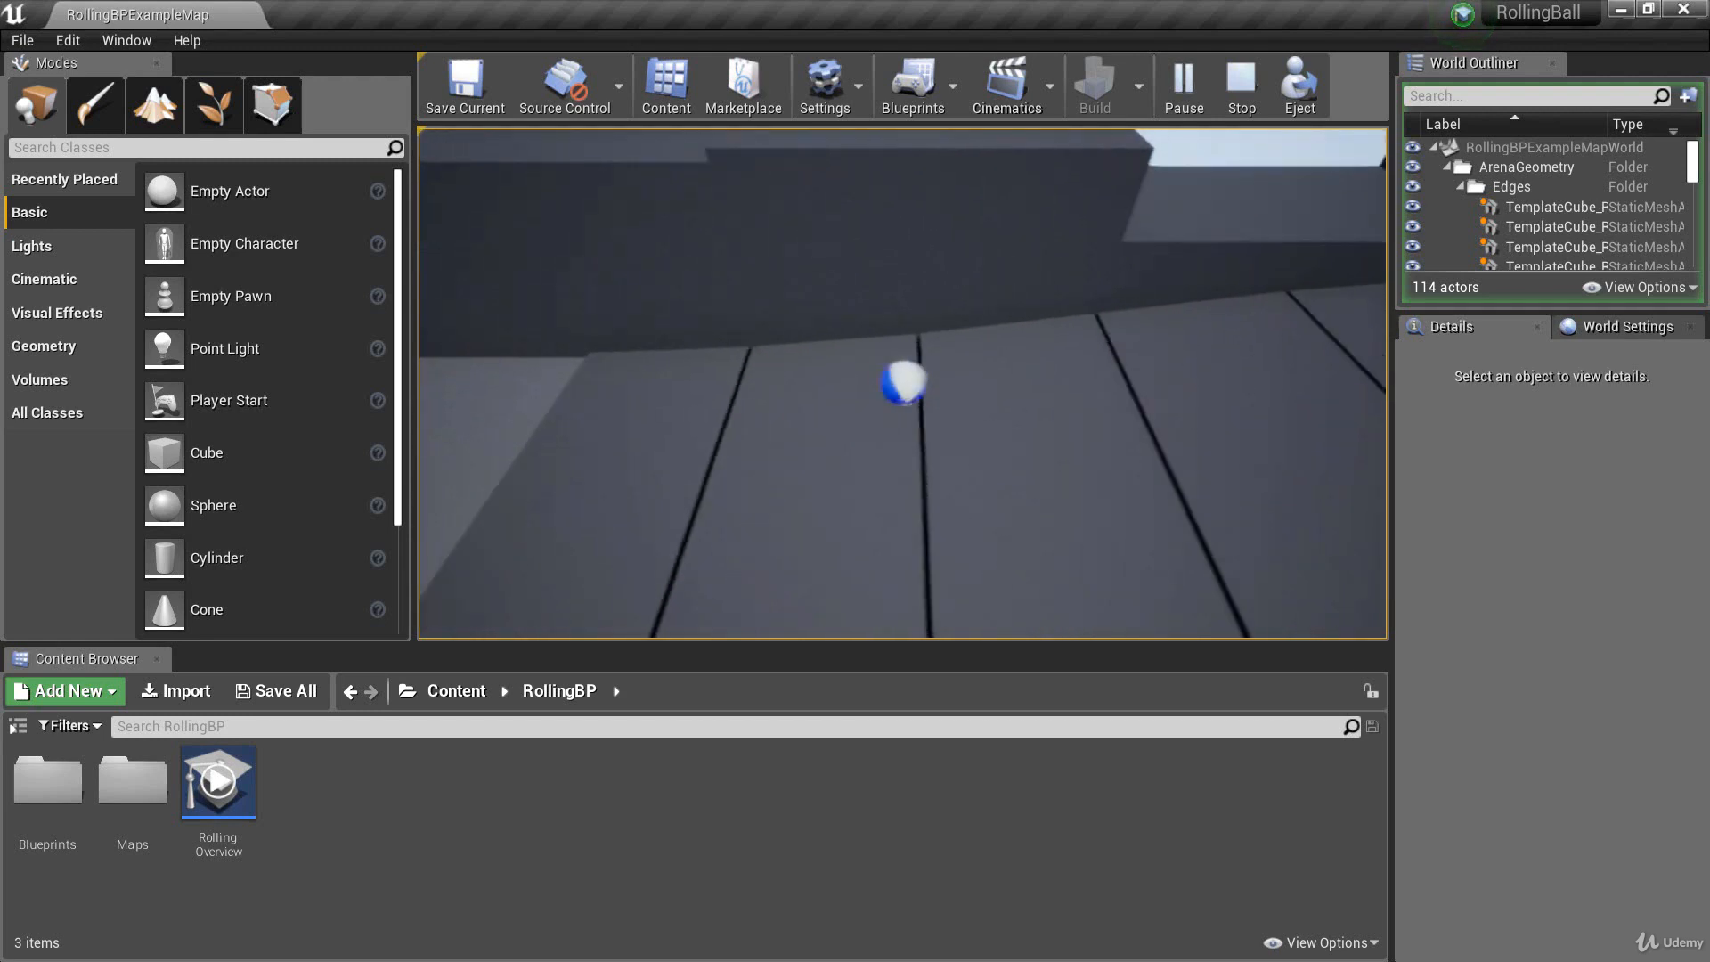
{"action": "key", "text": "s"}
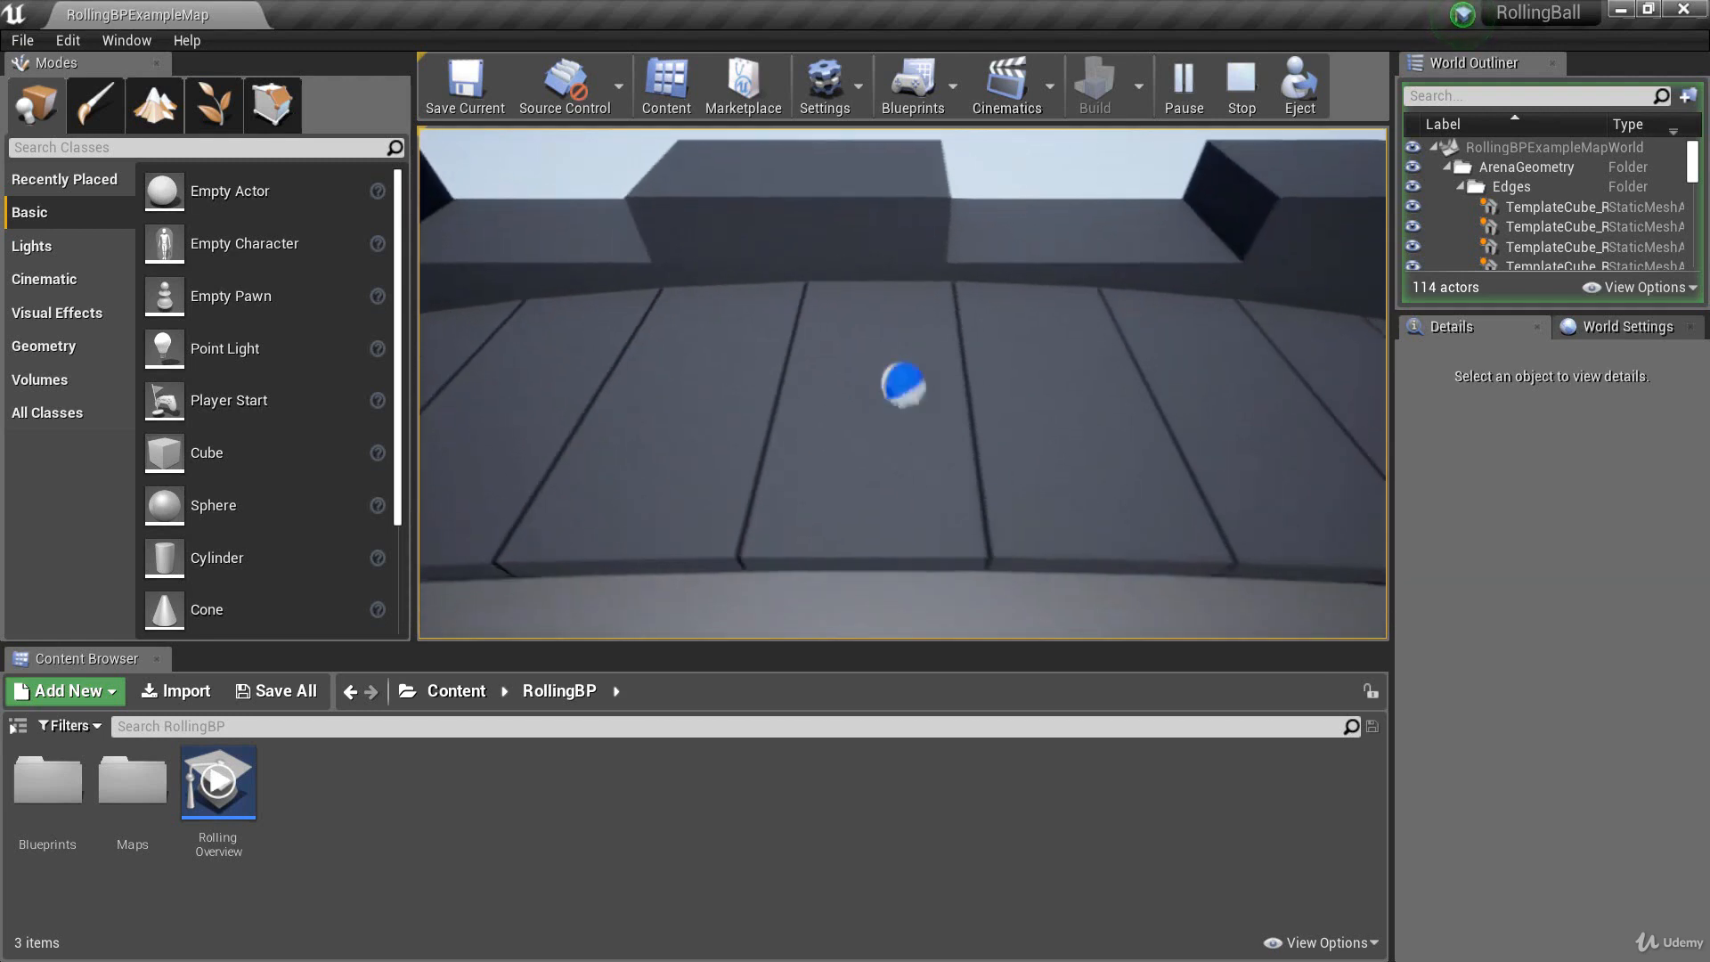
{"action": "key", "text": "a"}
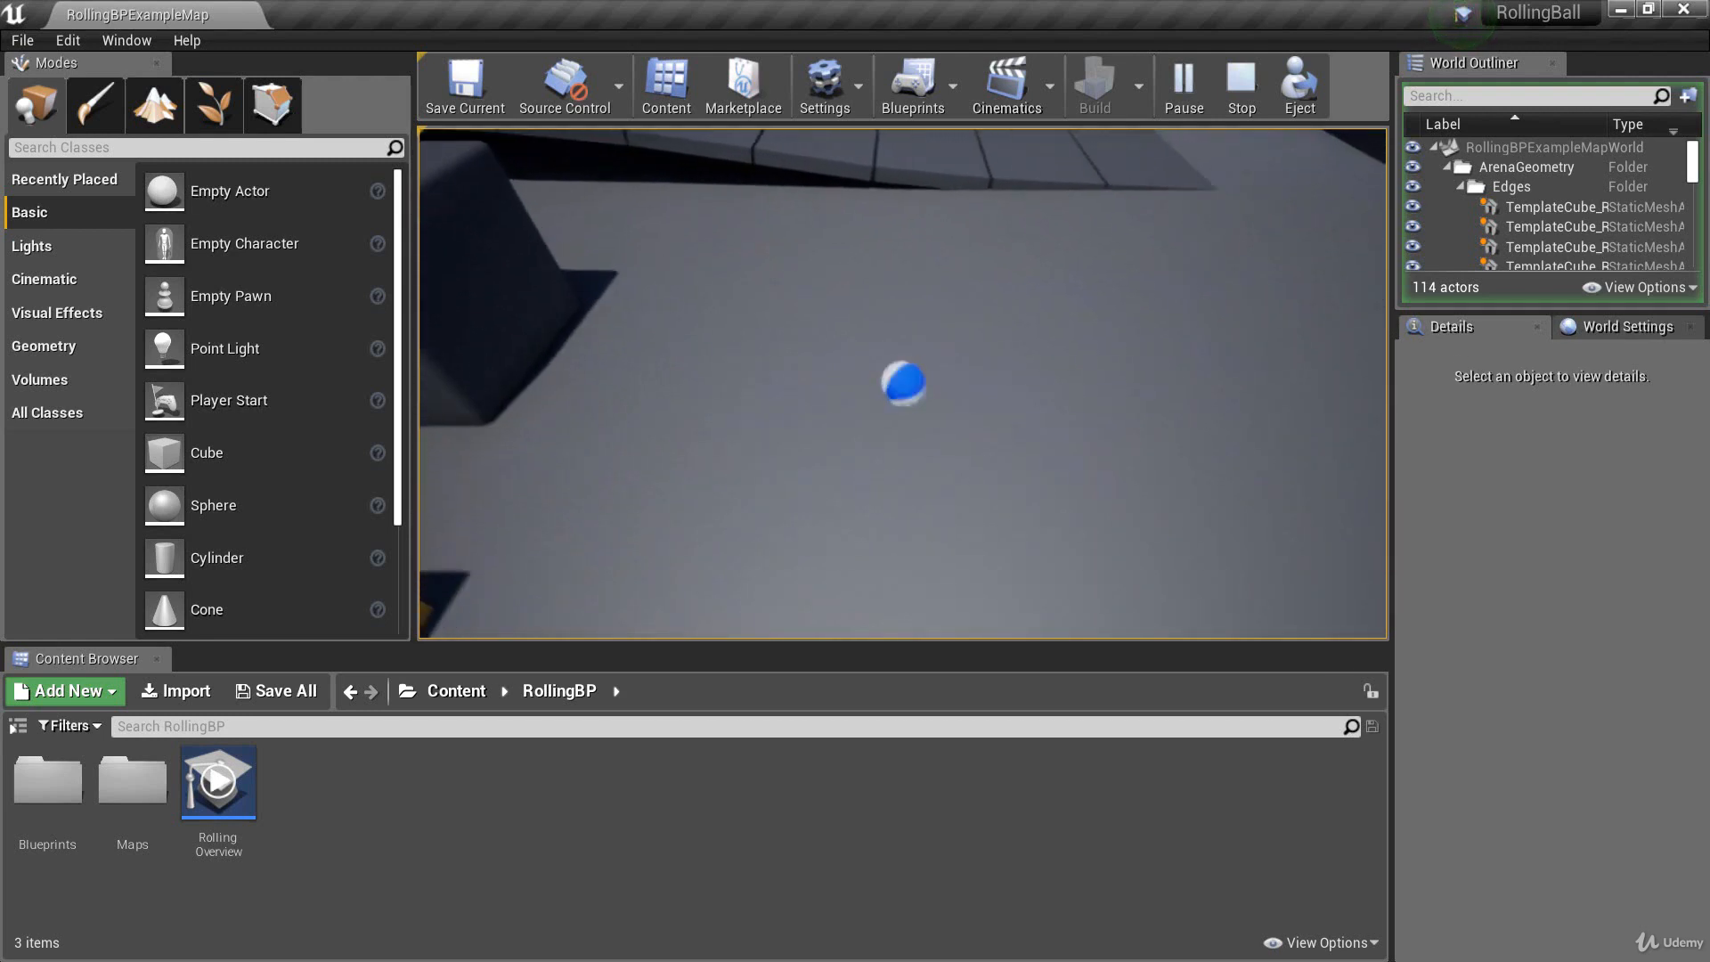
{"action": "key", "text": "a"}
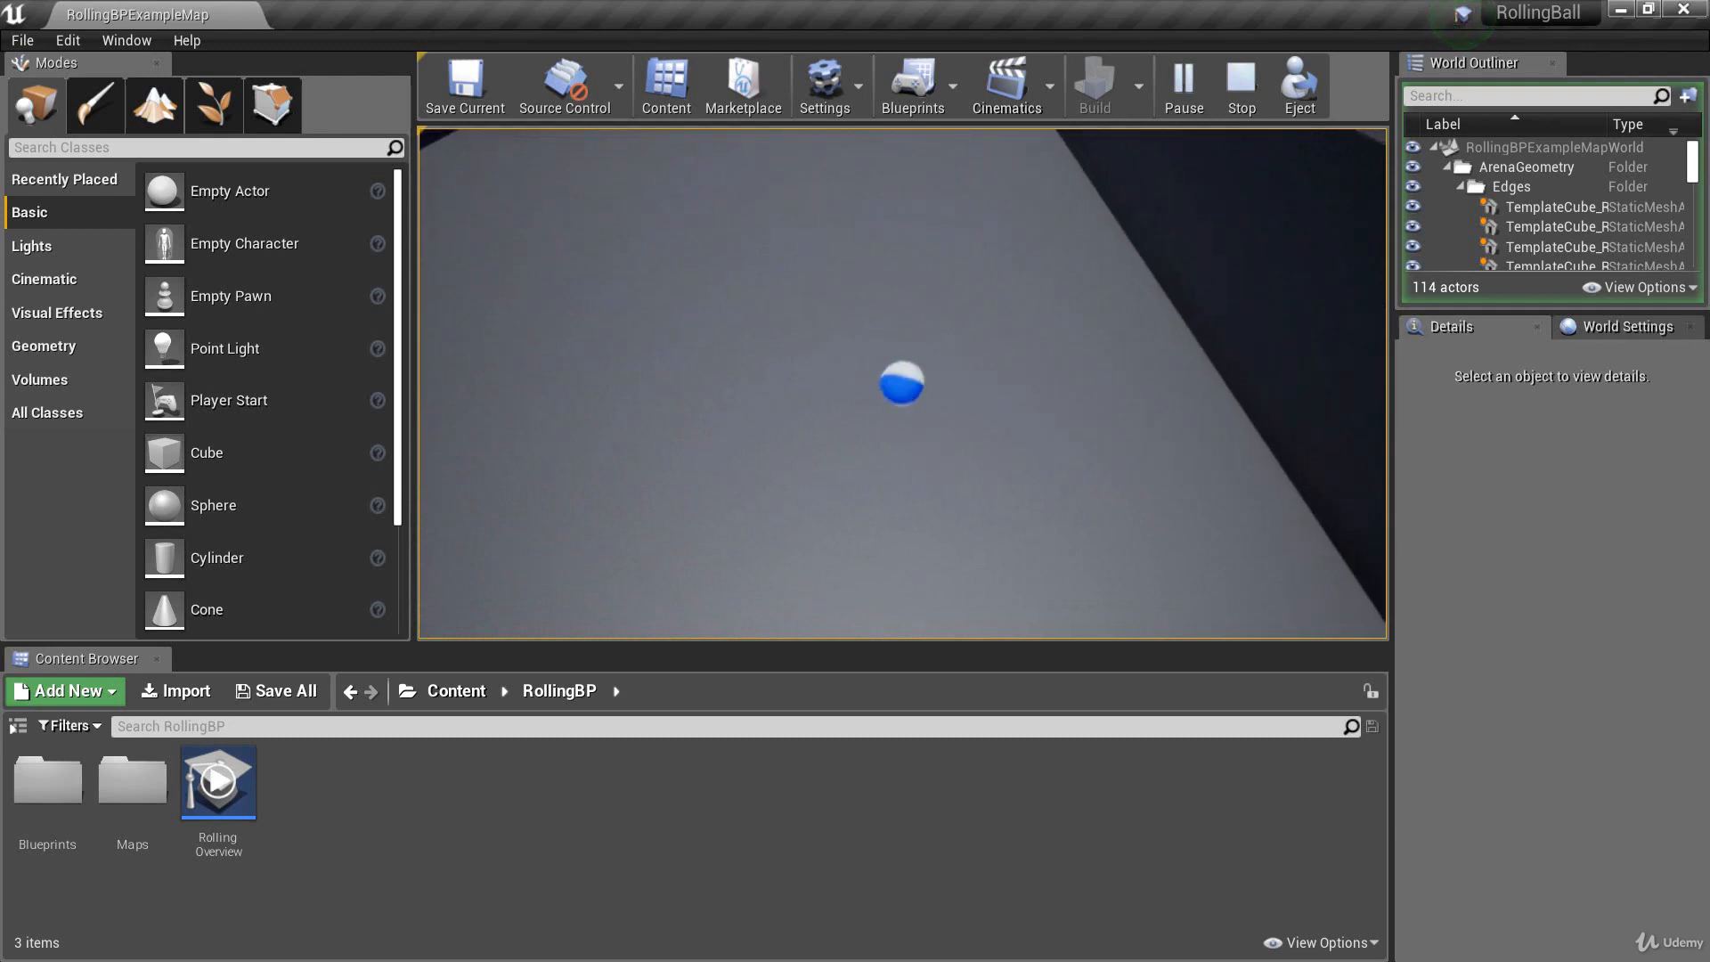
Step: Bring the ball back towards the floor text and knock over the yellow block stack beside the word Template
{"action": "key", "text": "w"}
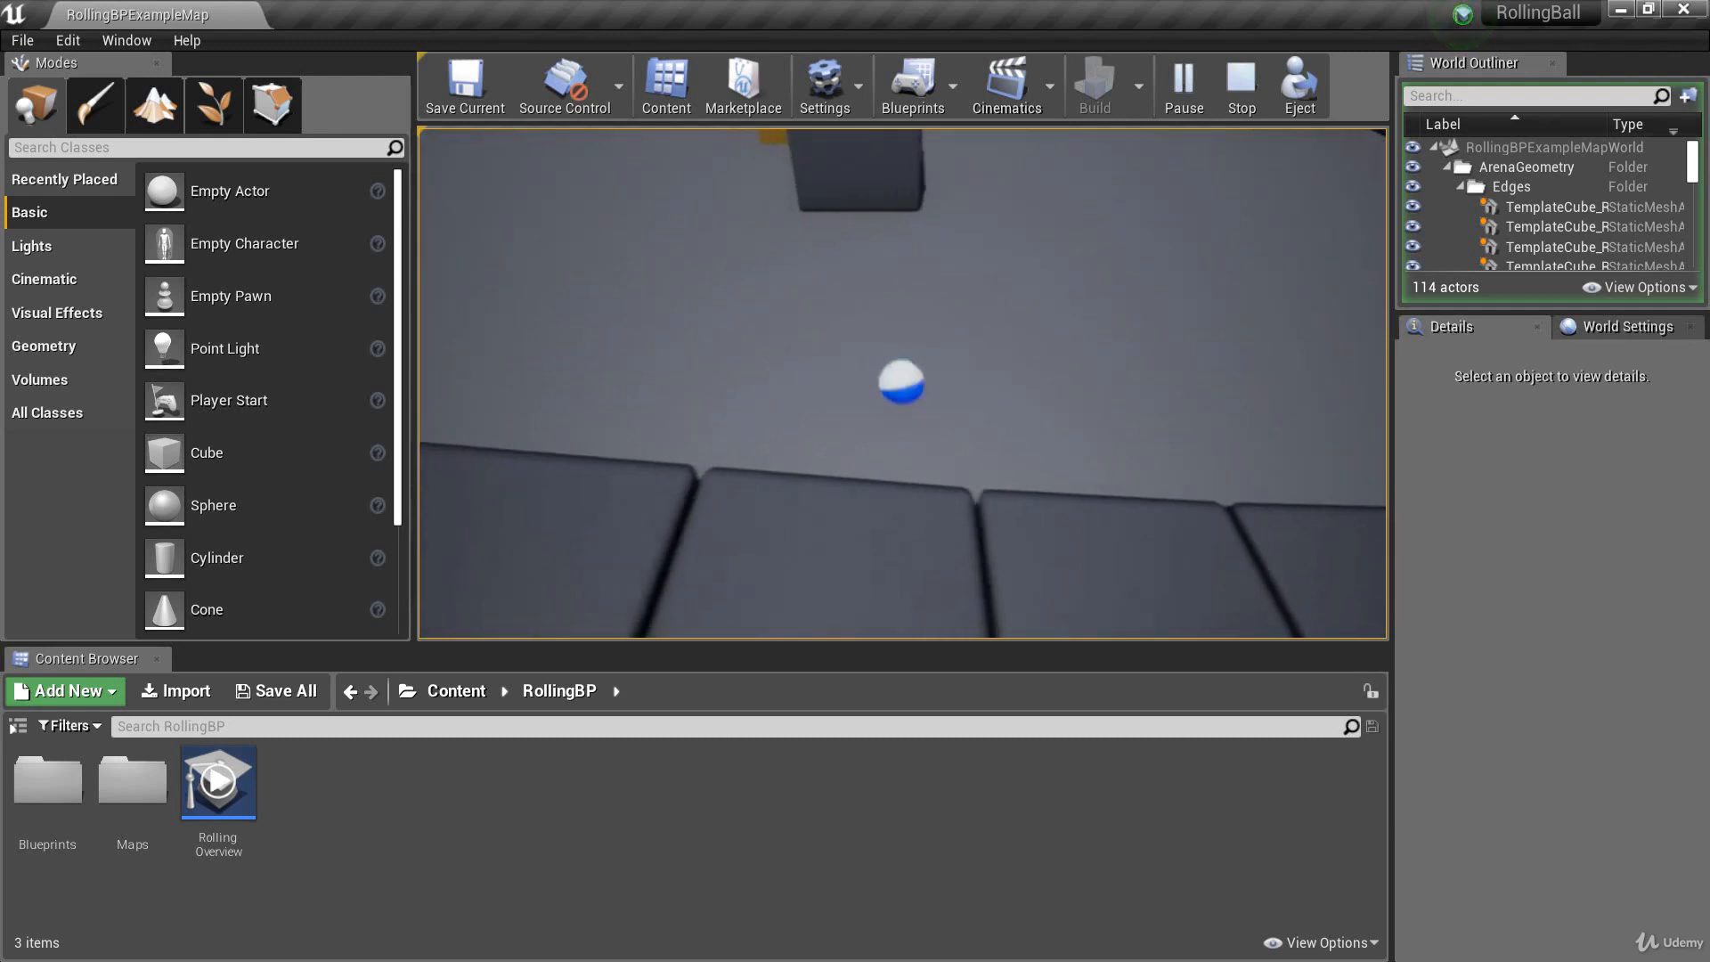
{"action": "key", "text": "d"}
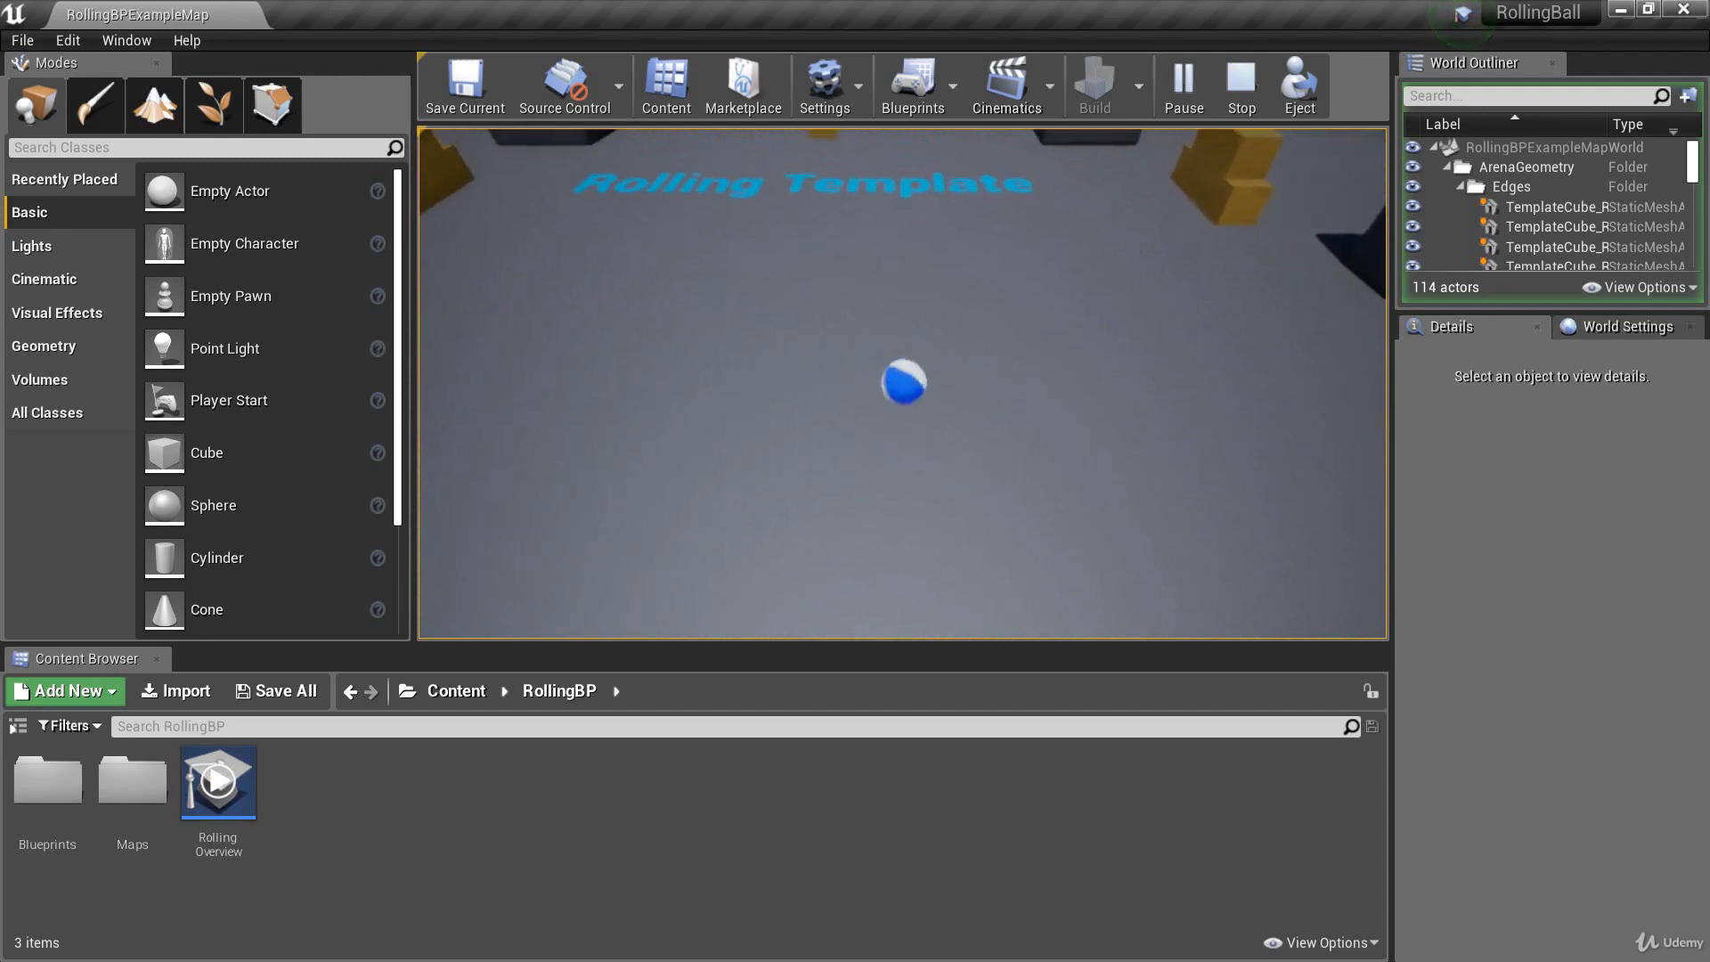
{"action": "key", "text": "w"}
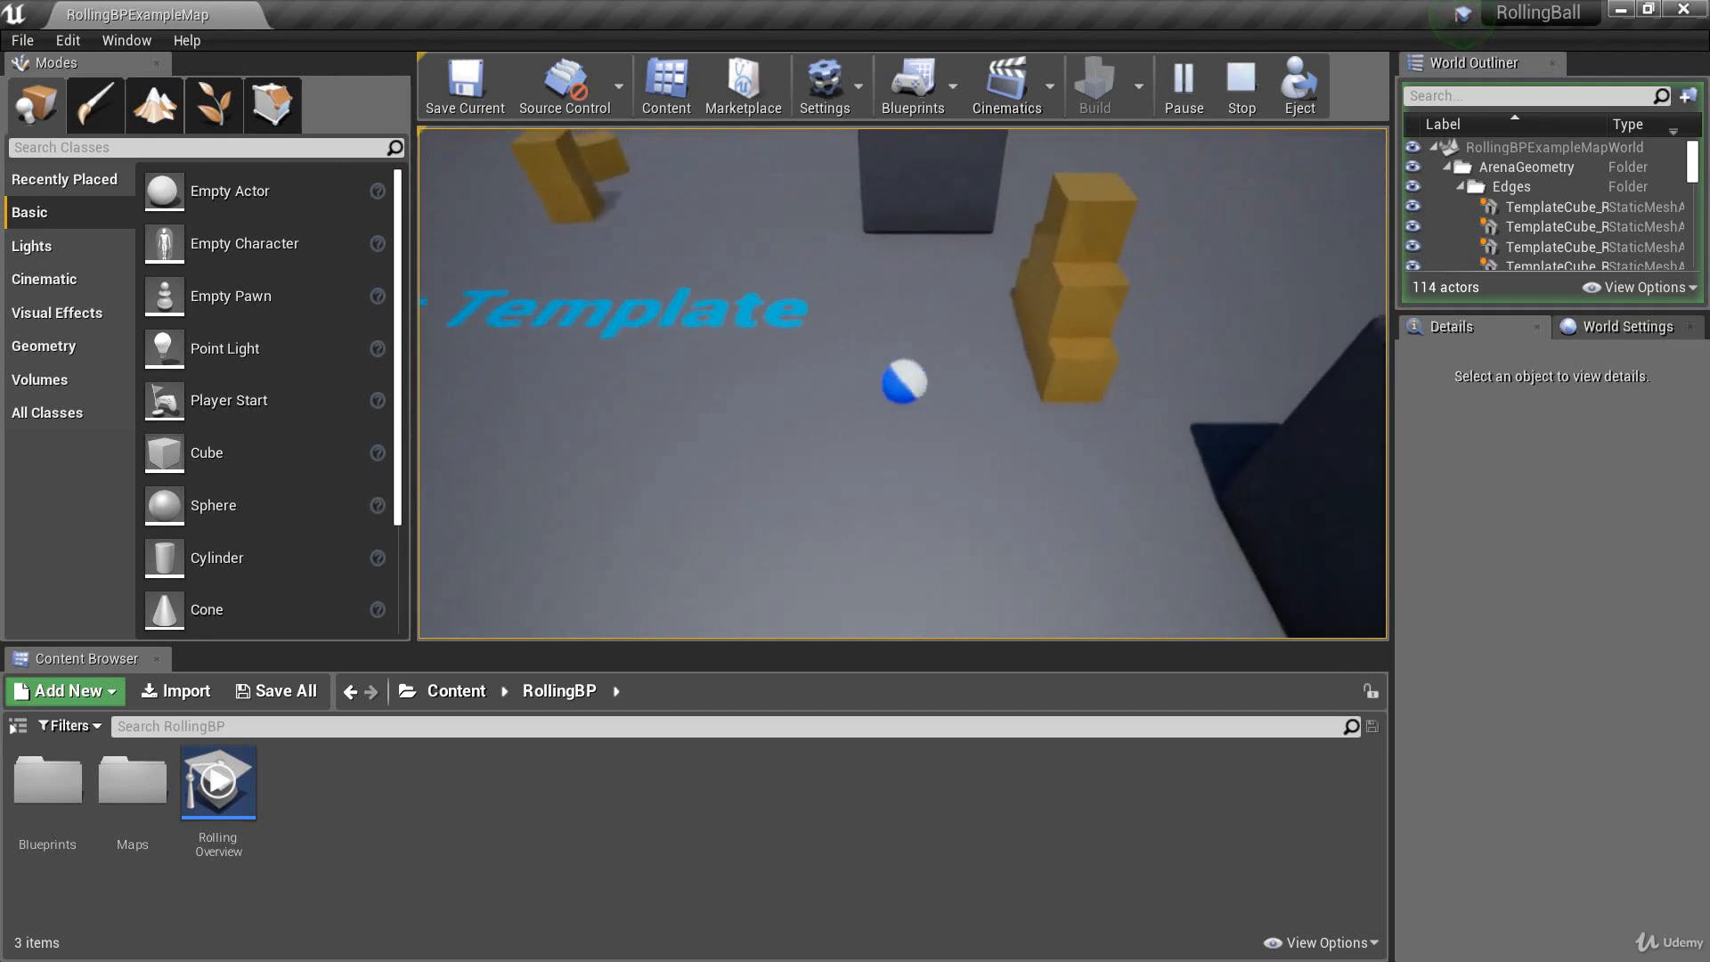
{"action": "key", "text": "s"}
{"action": "key", "text": "a"}
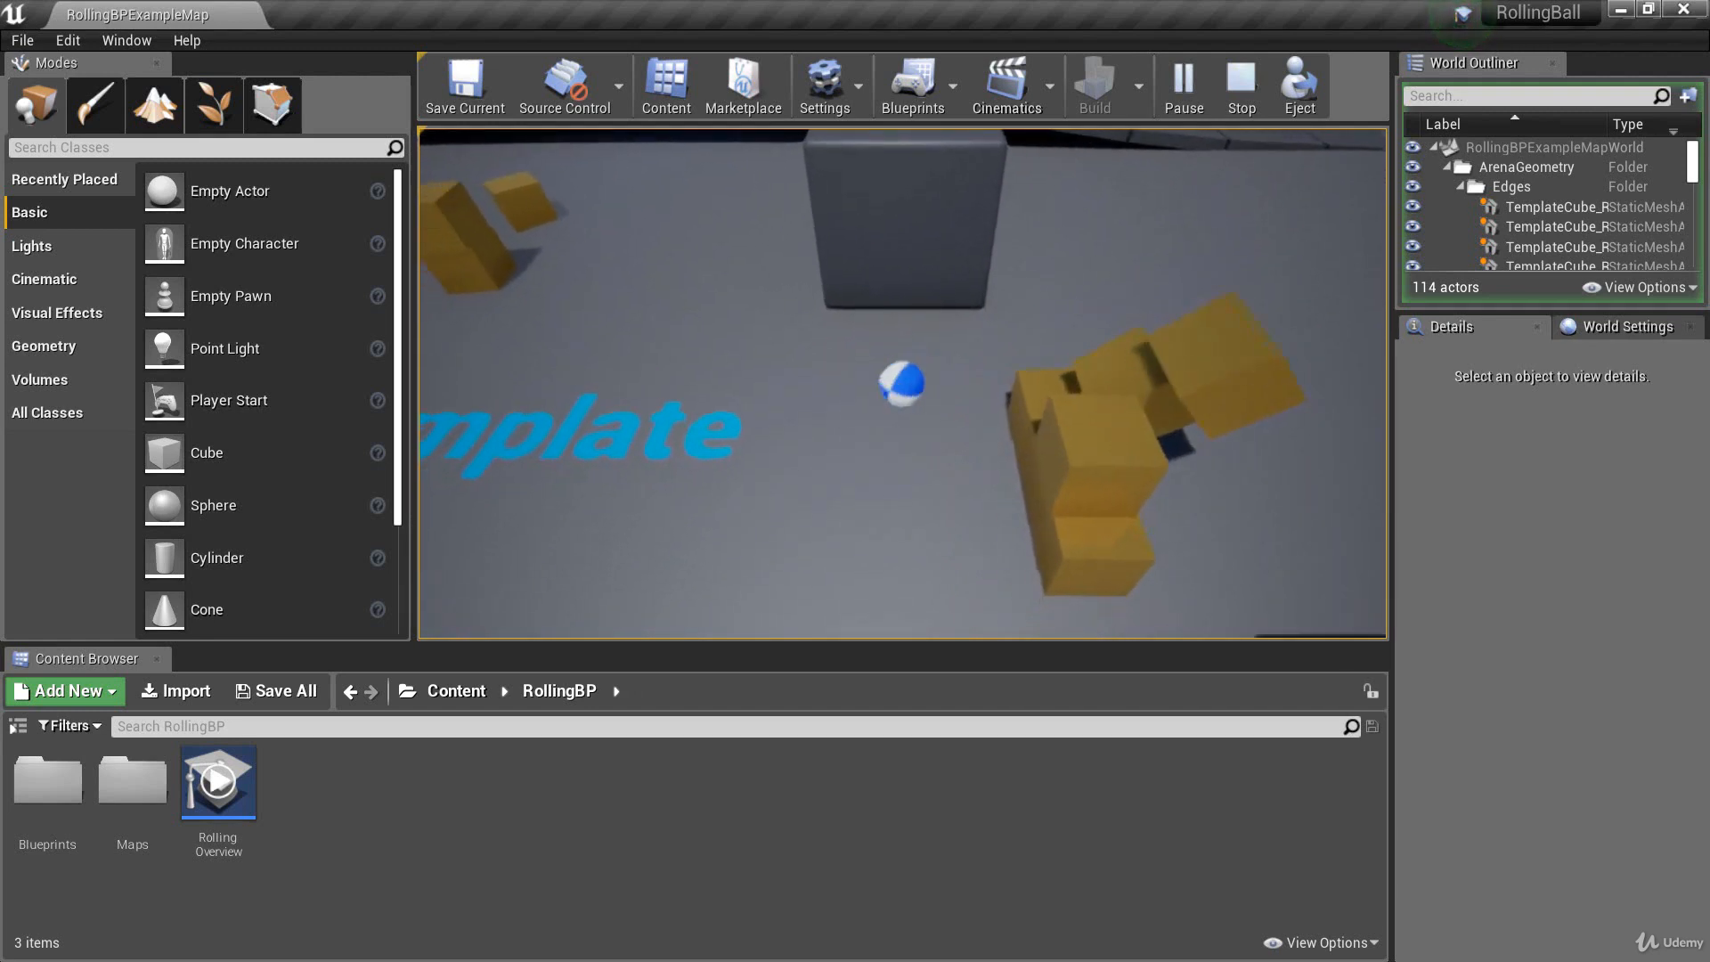
{"action": "key", "text": "d"}
{"action": "key", "text": "a"}
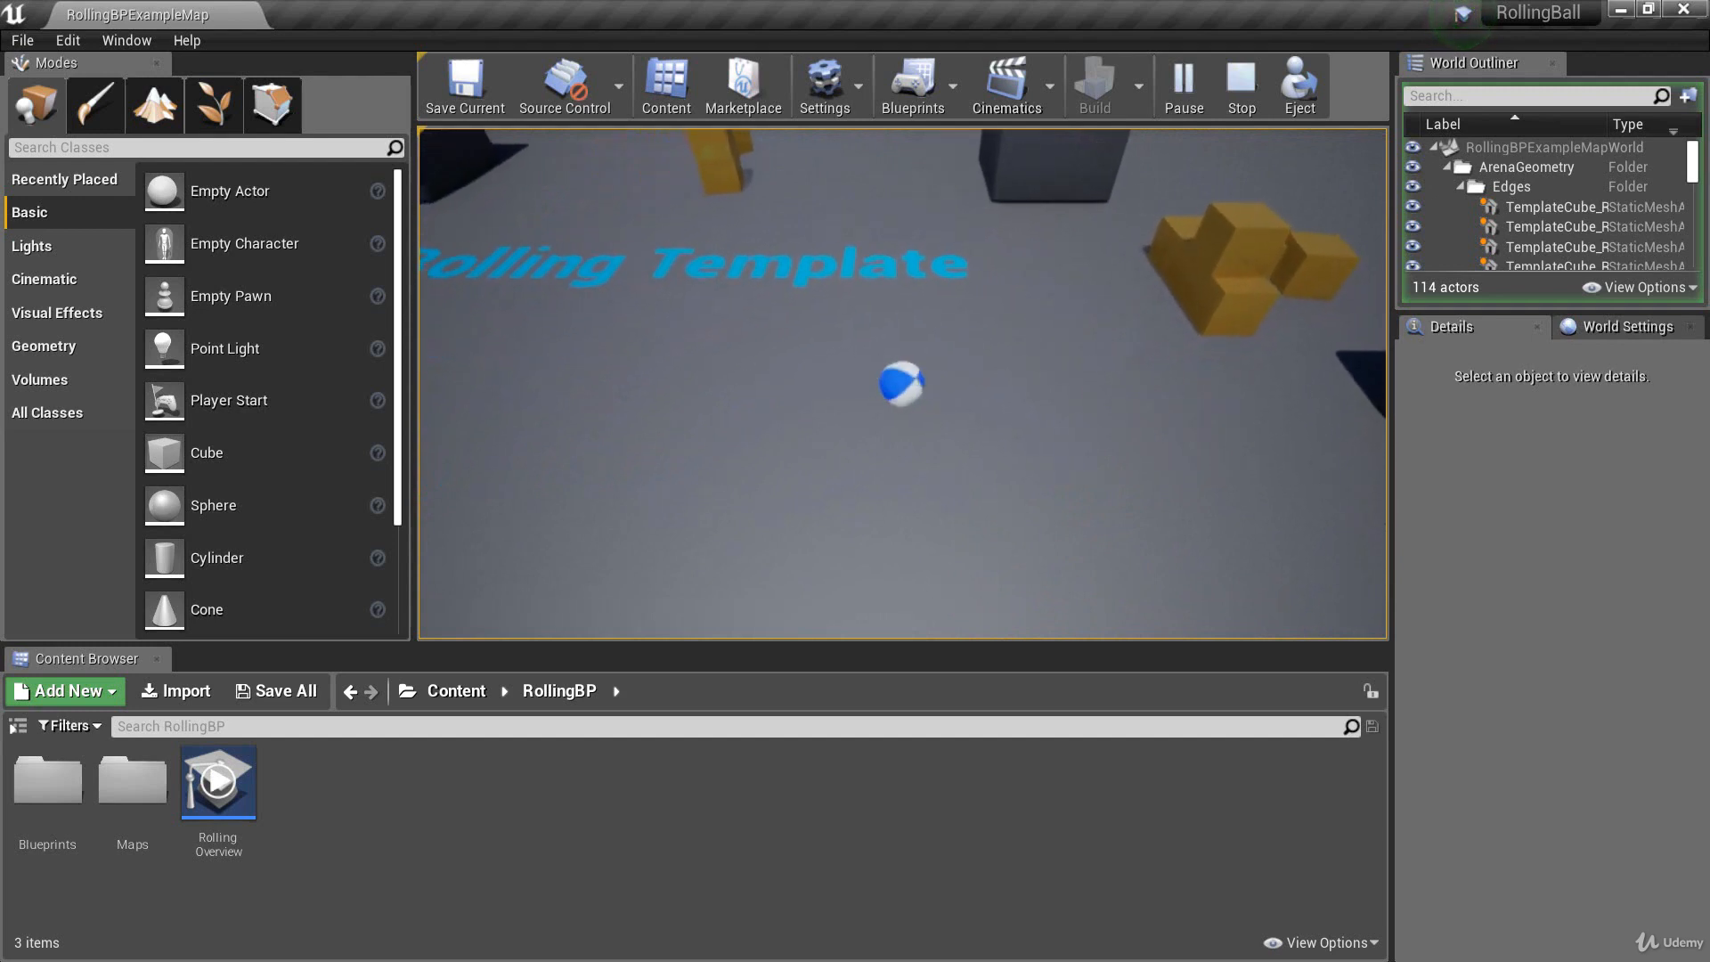
Step: Make short test rolls in front of the Rolling Template floor text, and end the play session
{"action": "key", "text": "d"}
{"action": "key", "text": "w"}
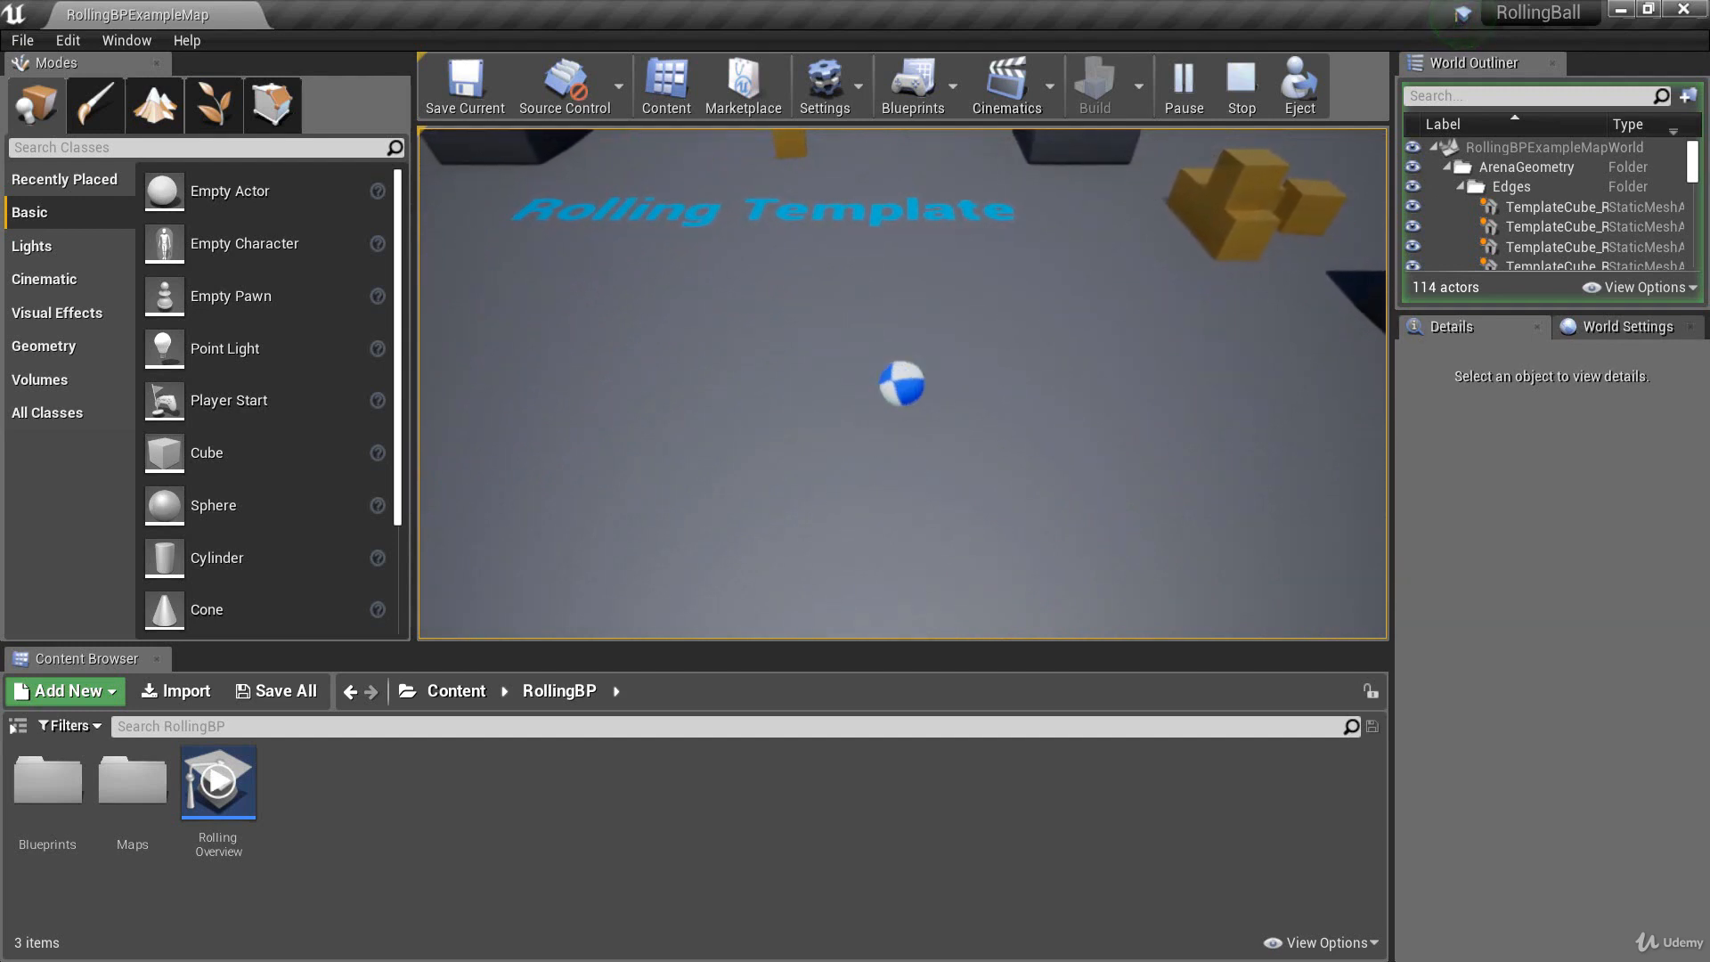
{"action": "key", "text": "d"}
{"action": "key", "text": "w"}
{"action": "key", "text": "a"}
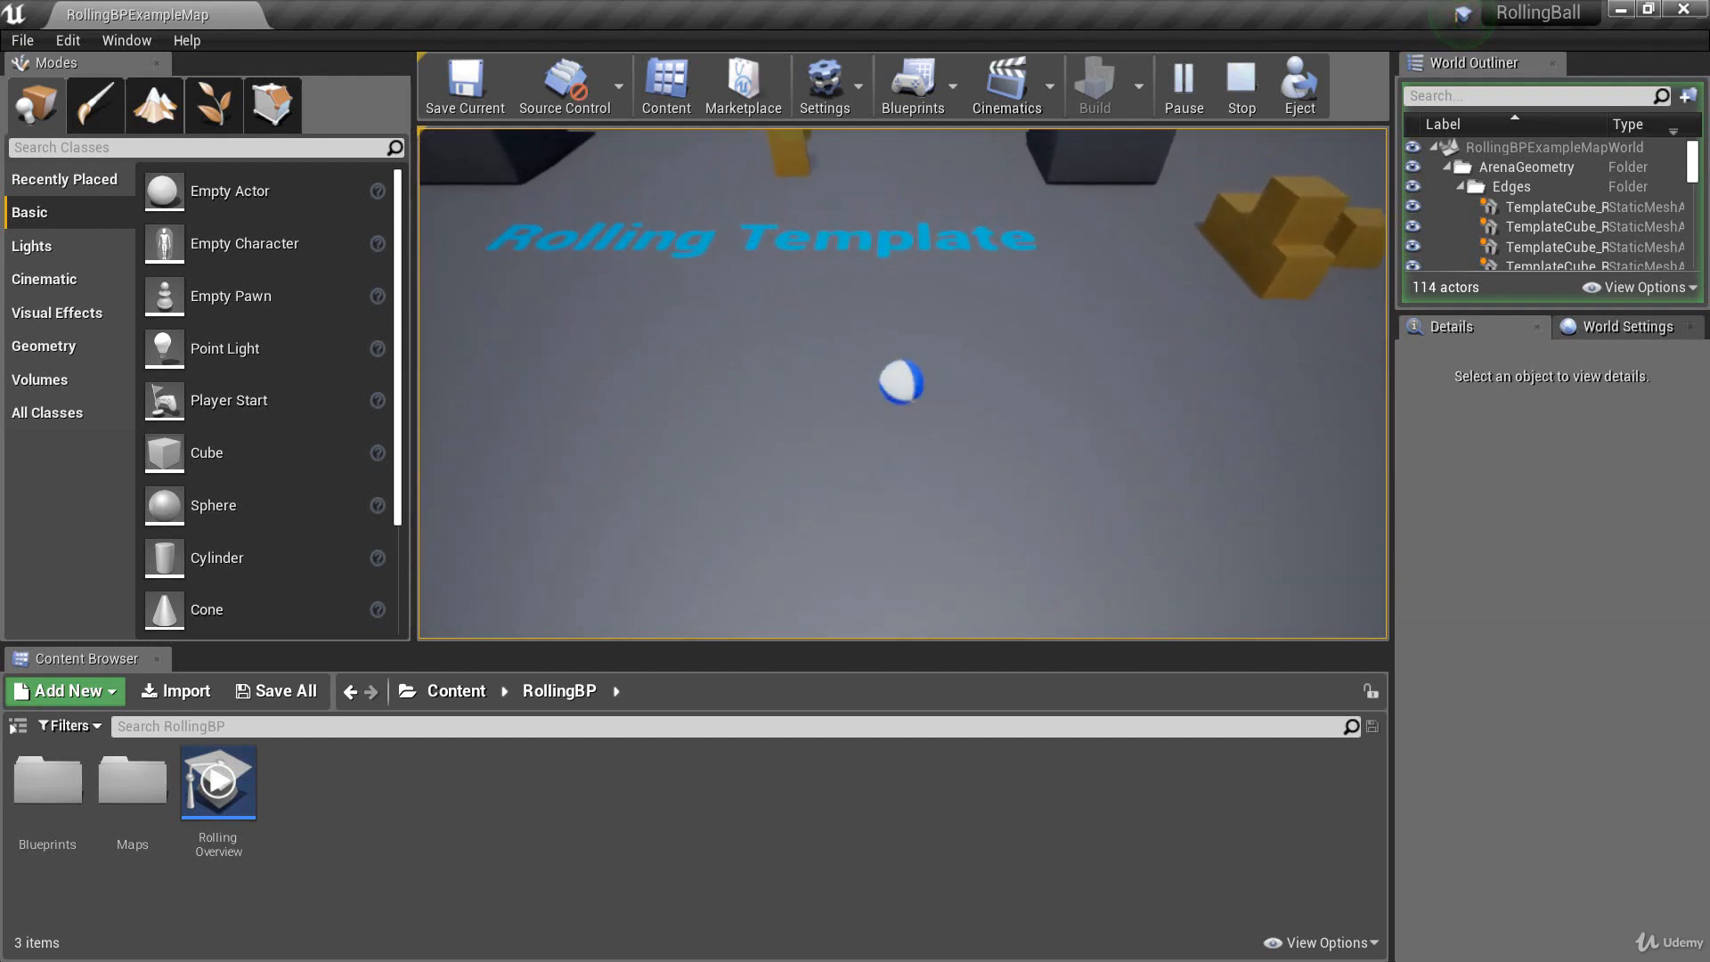
{"action": "key", "text": "d"}
{"action": "key", "text": "s"}
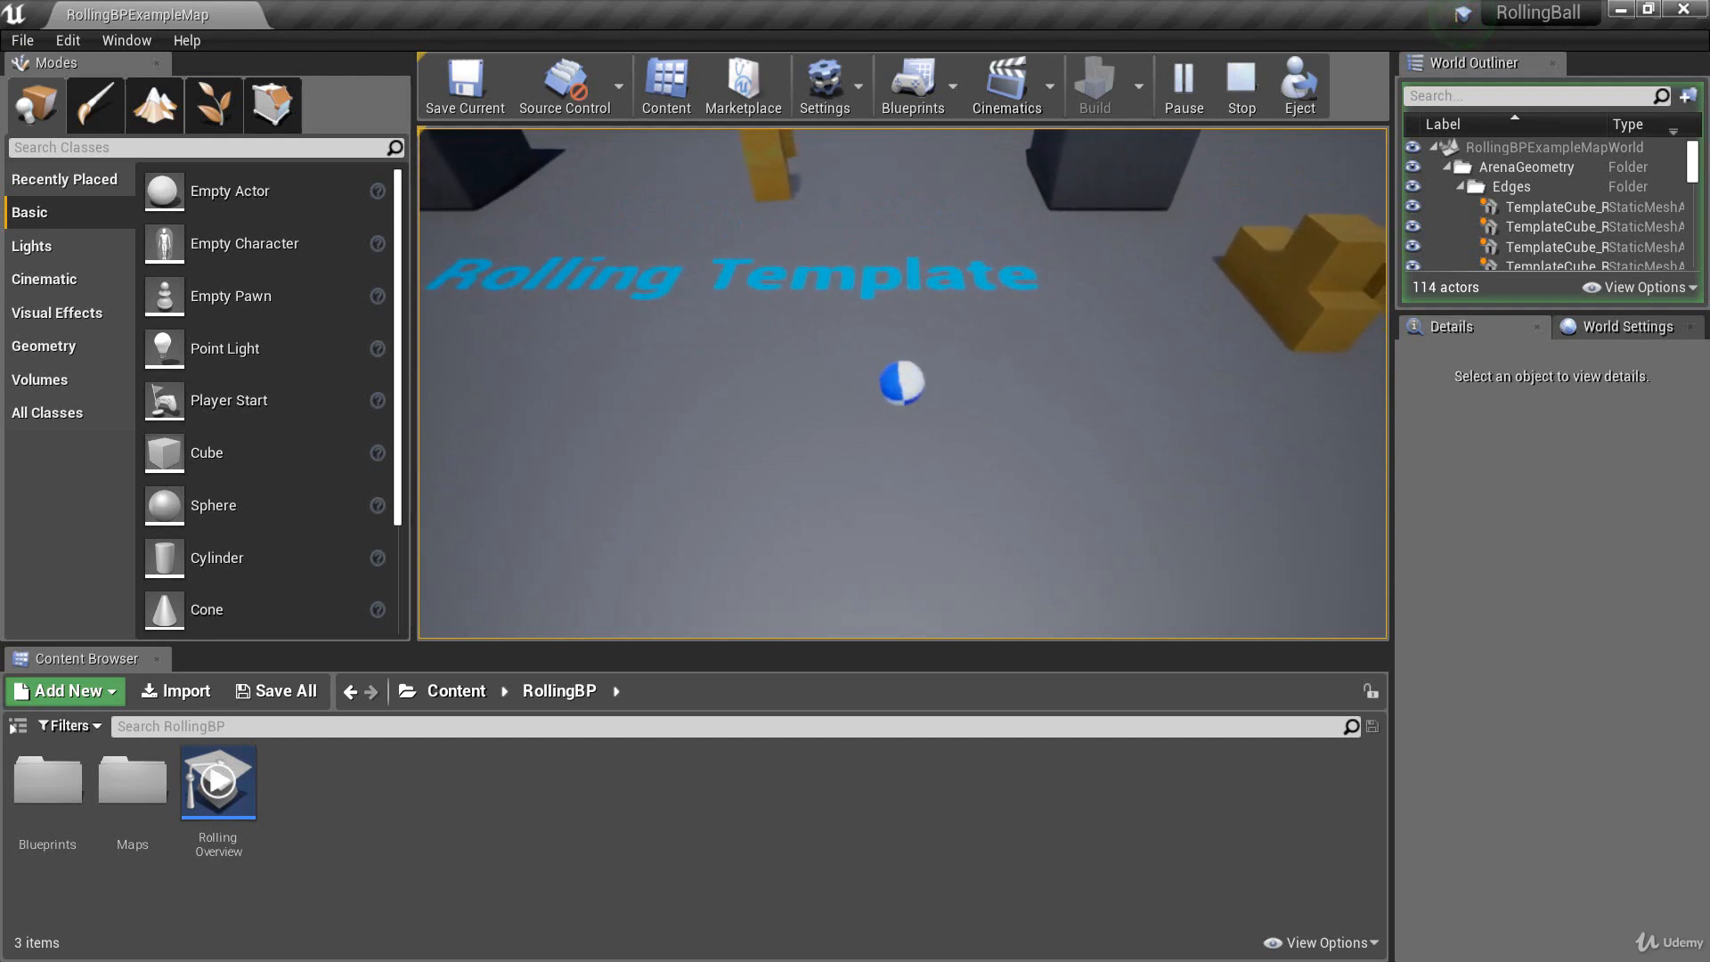
{"action": "key", "text": "shift+F1"}
{"action": "key", "text": "Escape"}
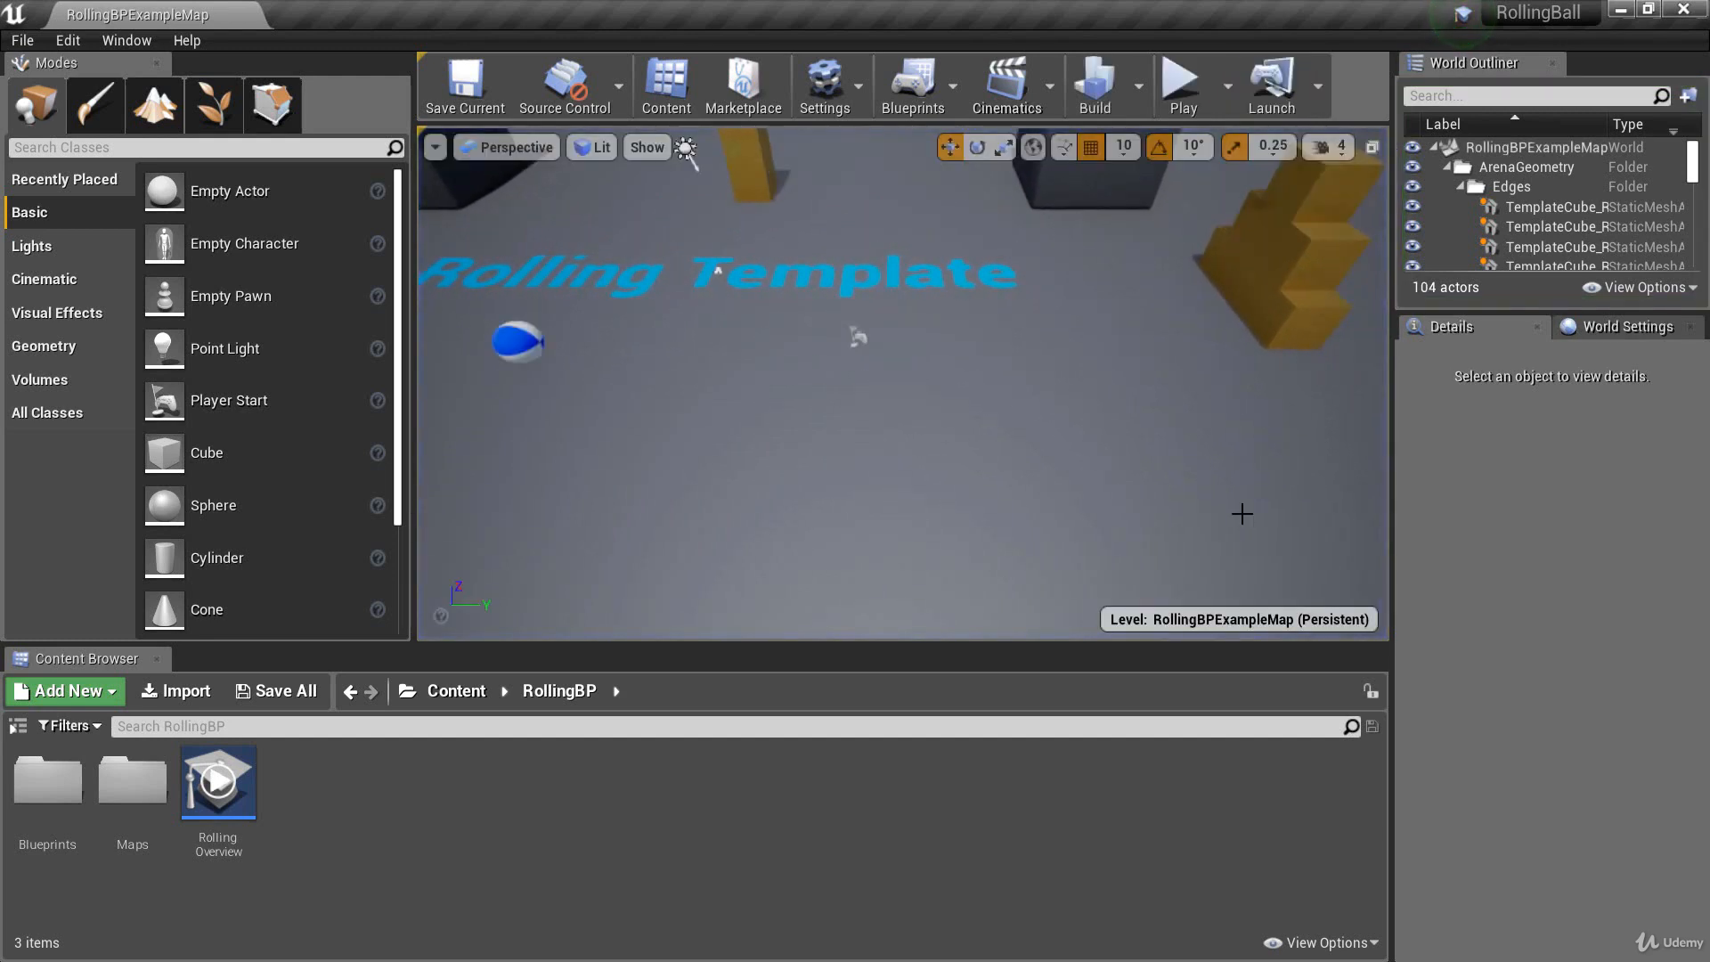